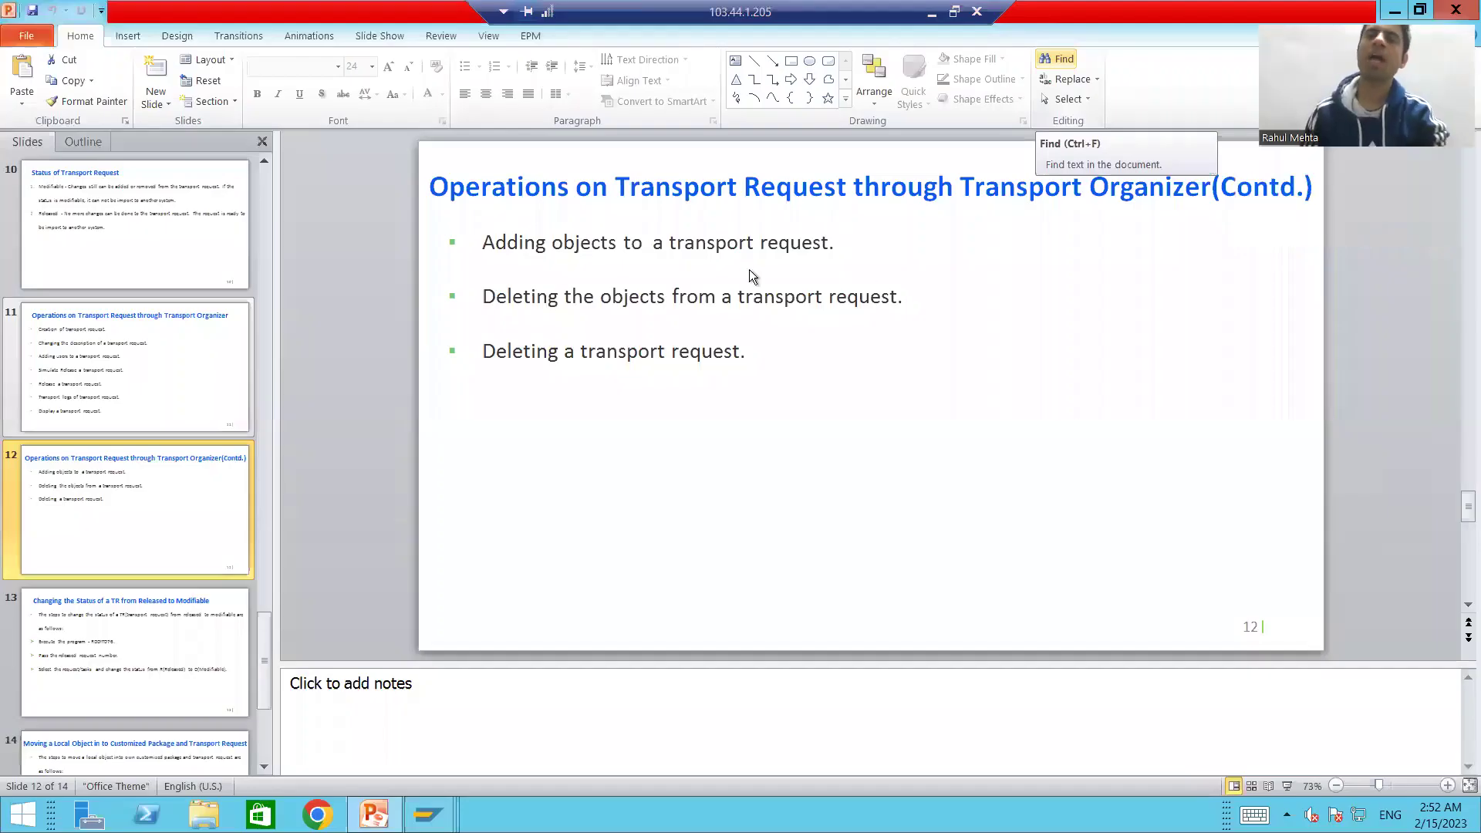
- Review slides 11 and 12 on Transport Organizer operations and edit slide 12's bullet text
left_click(171, 359)
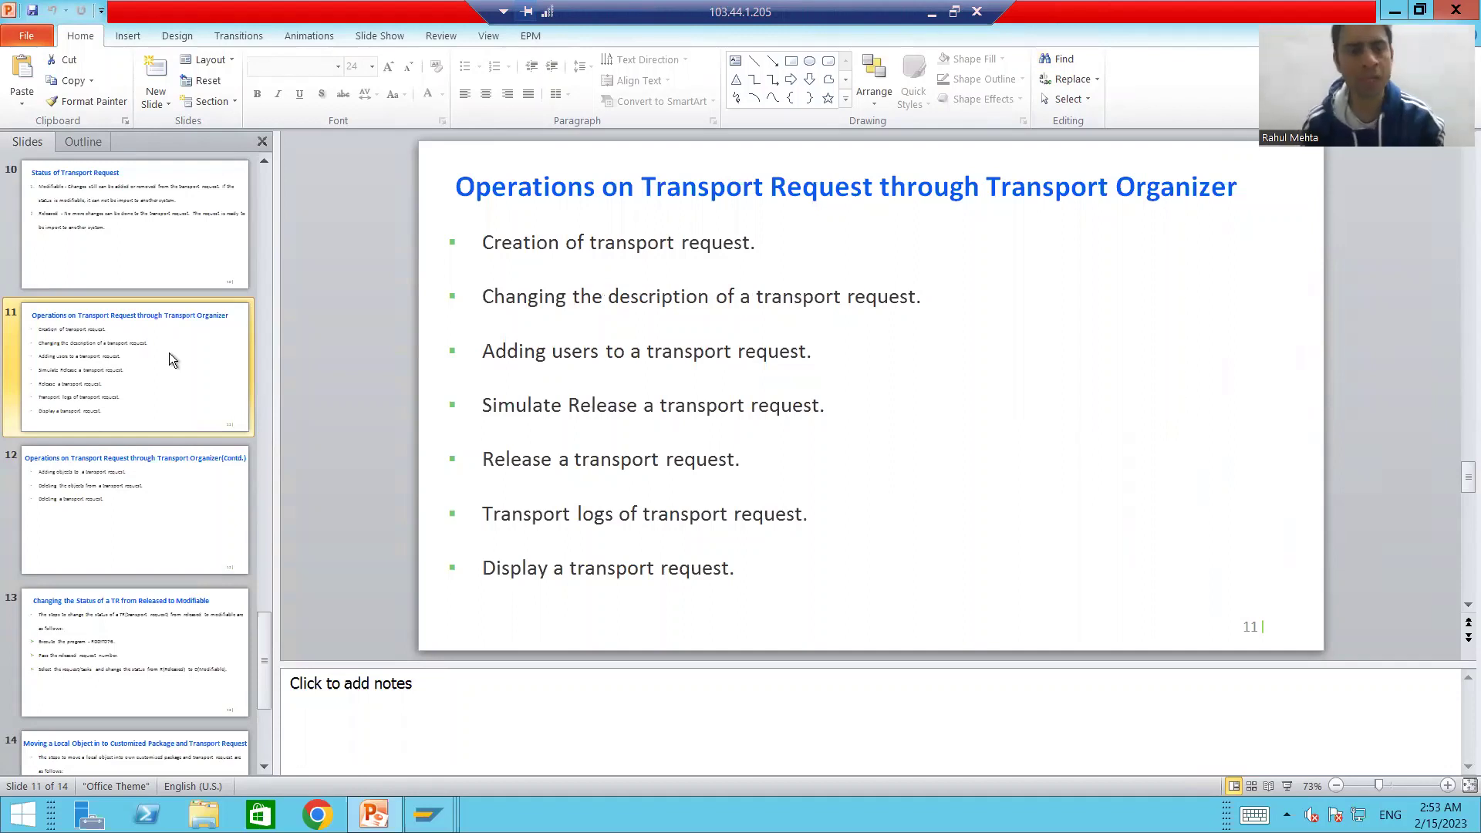
left_click(145, 502)
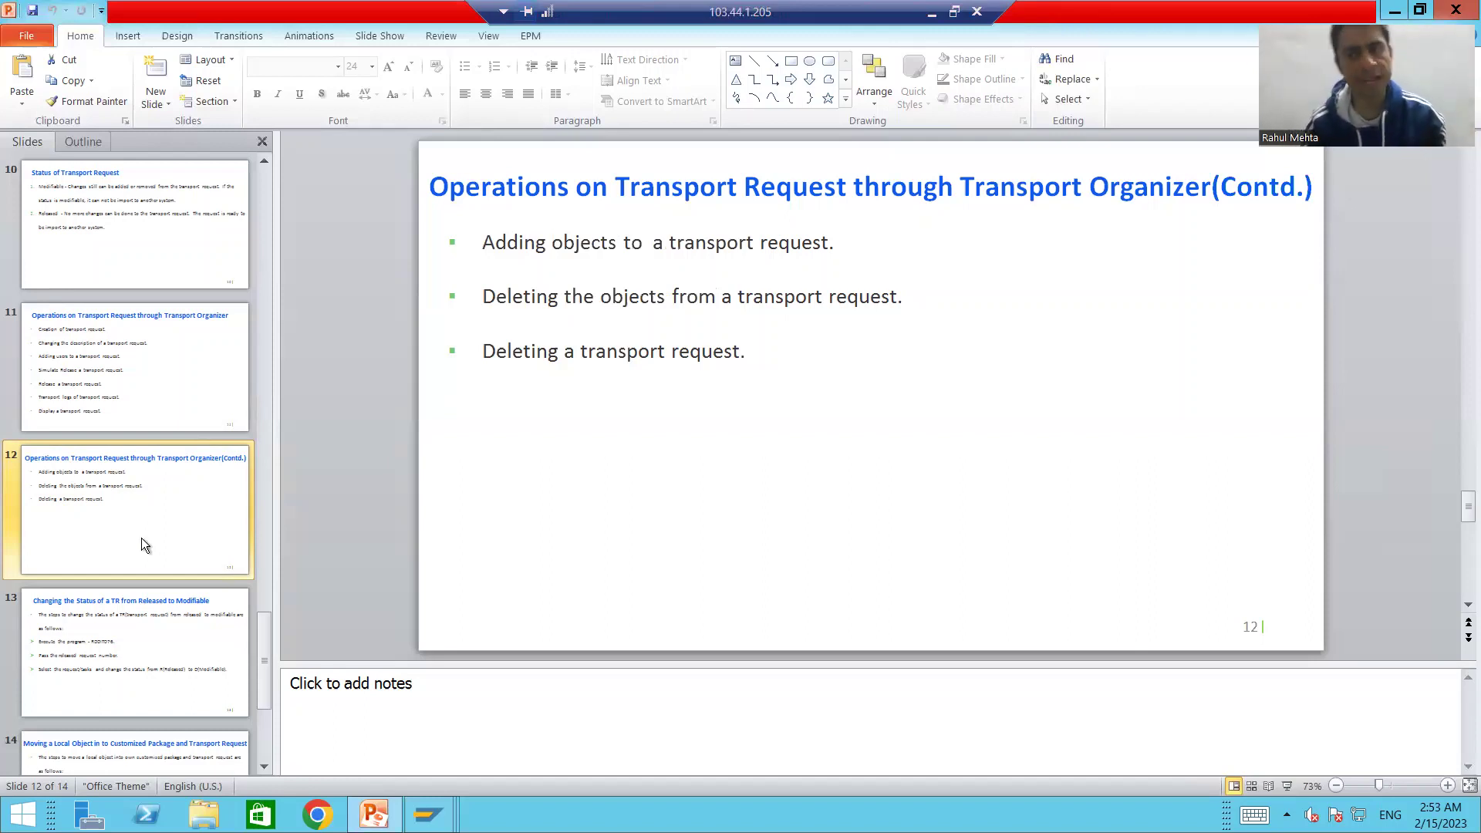
left_click(582, 246)
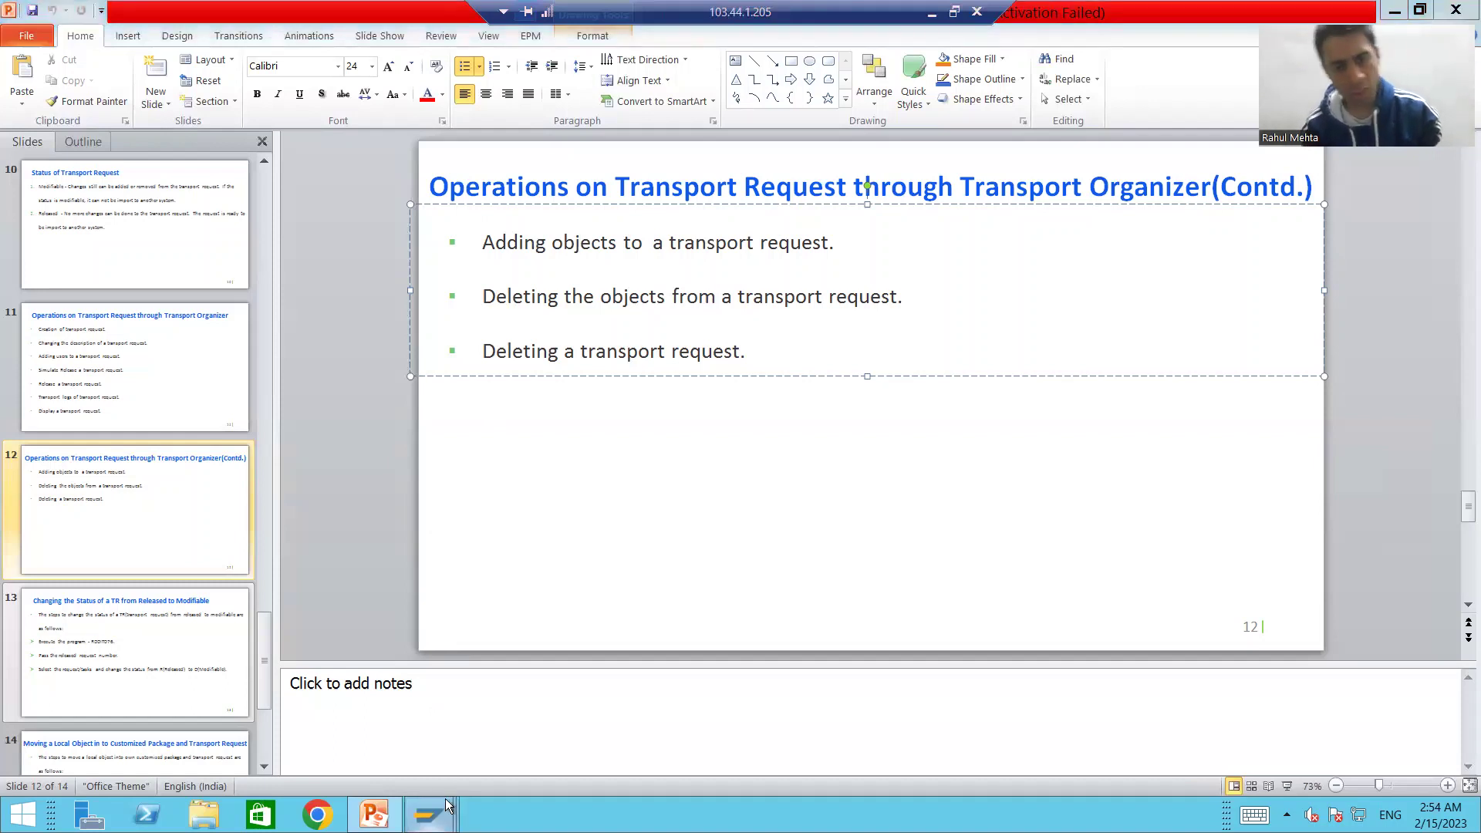
- Switch to the SAP session and run transaction /nse38
mouse_move(445, 799)
left_click(571, 724)
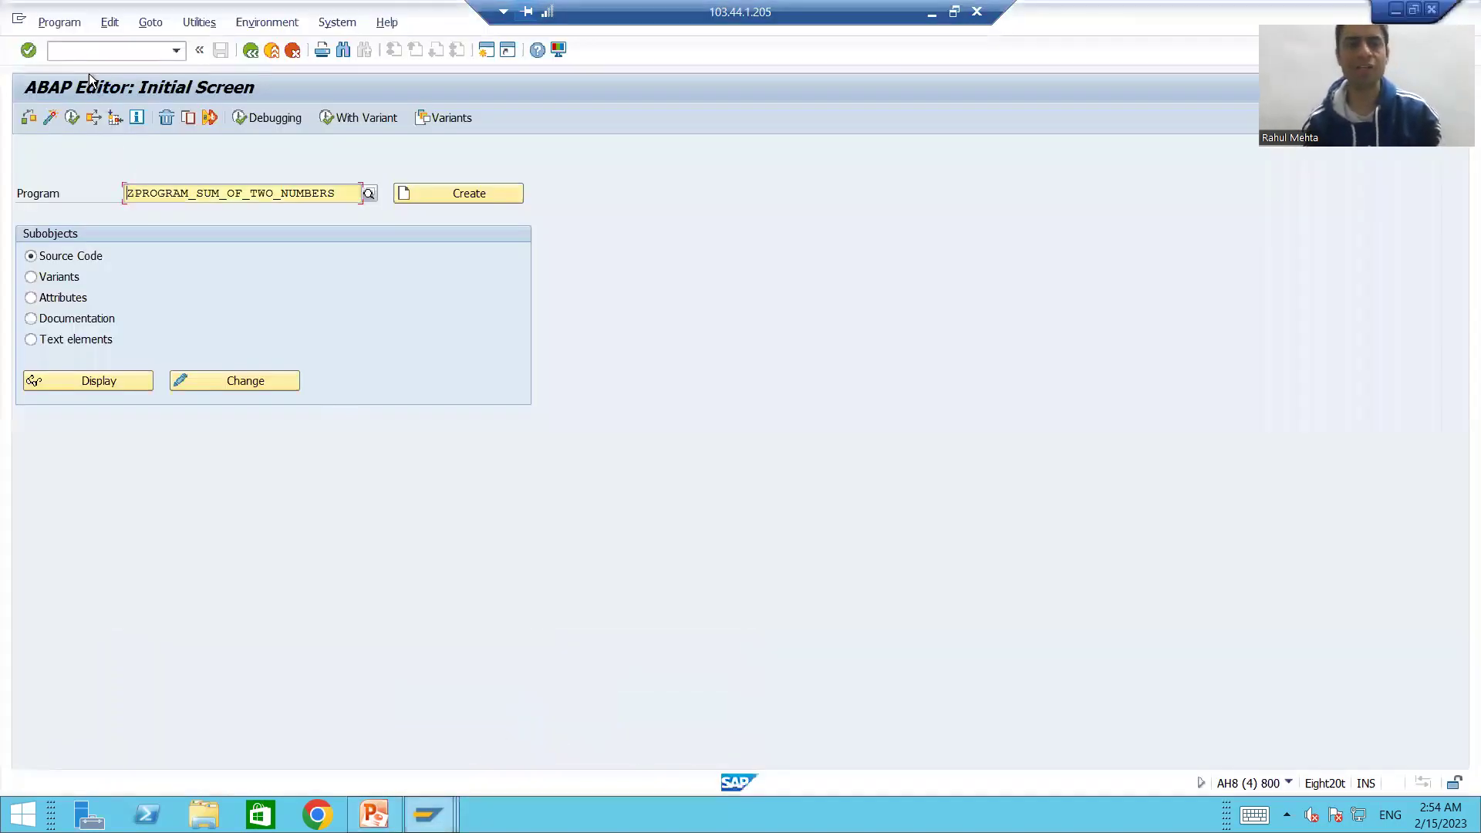
left_click(88, 47)
type("/nse38")
key("Return")
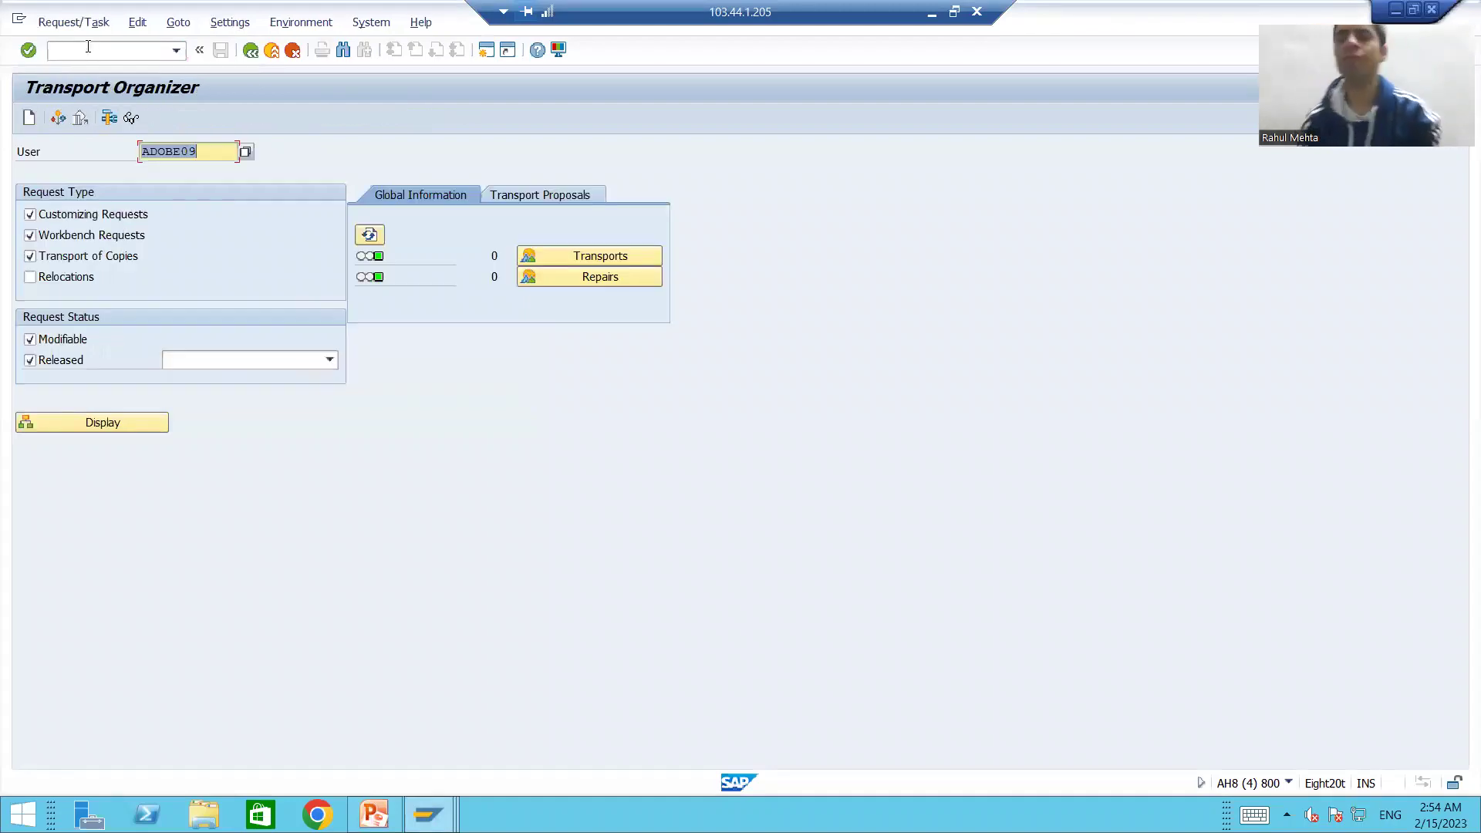
- Create and save a workbench request described as 'Reimport of Programs : SUM, SUB,DIV'
left_click(31, 123)
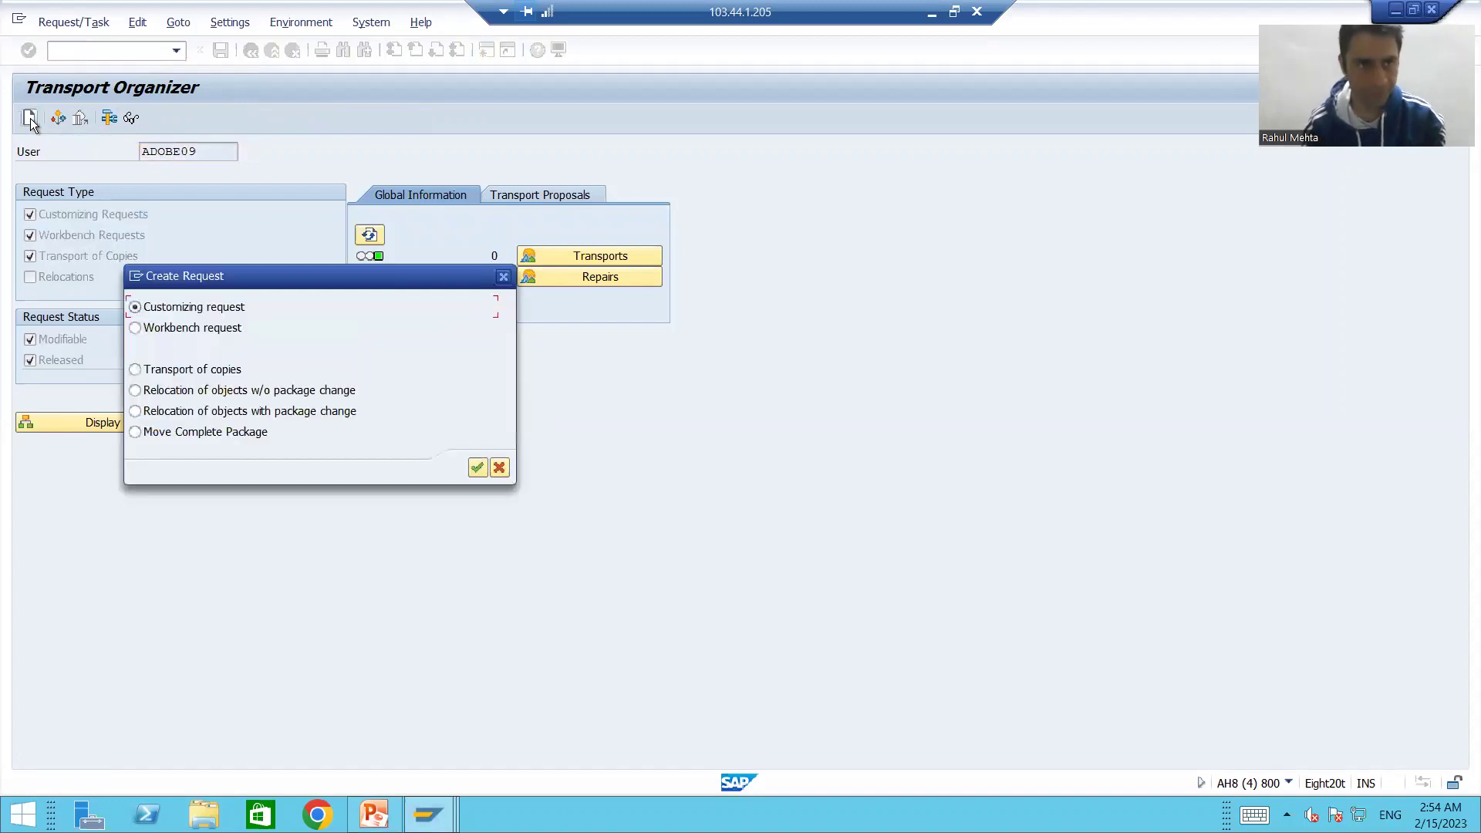
left_click(150, 331)
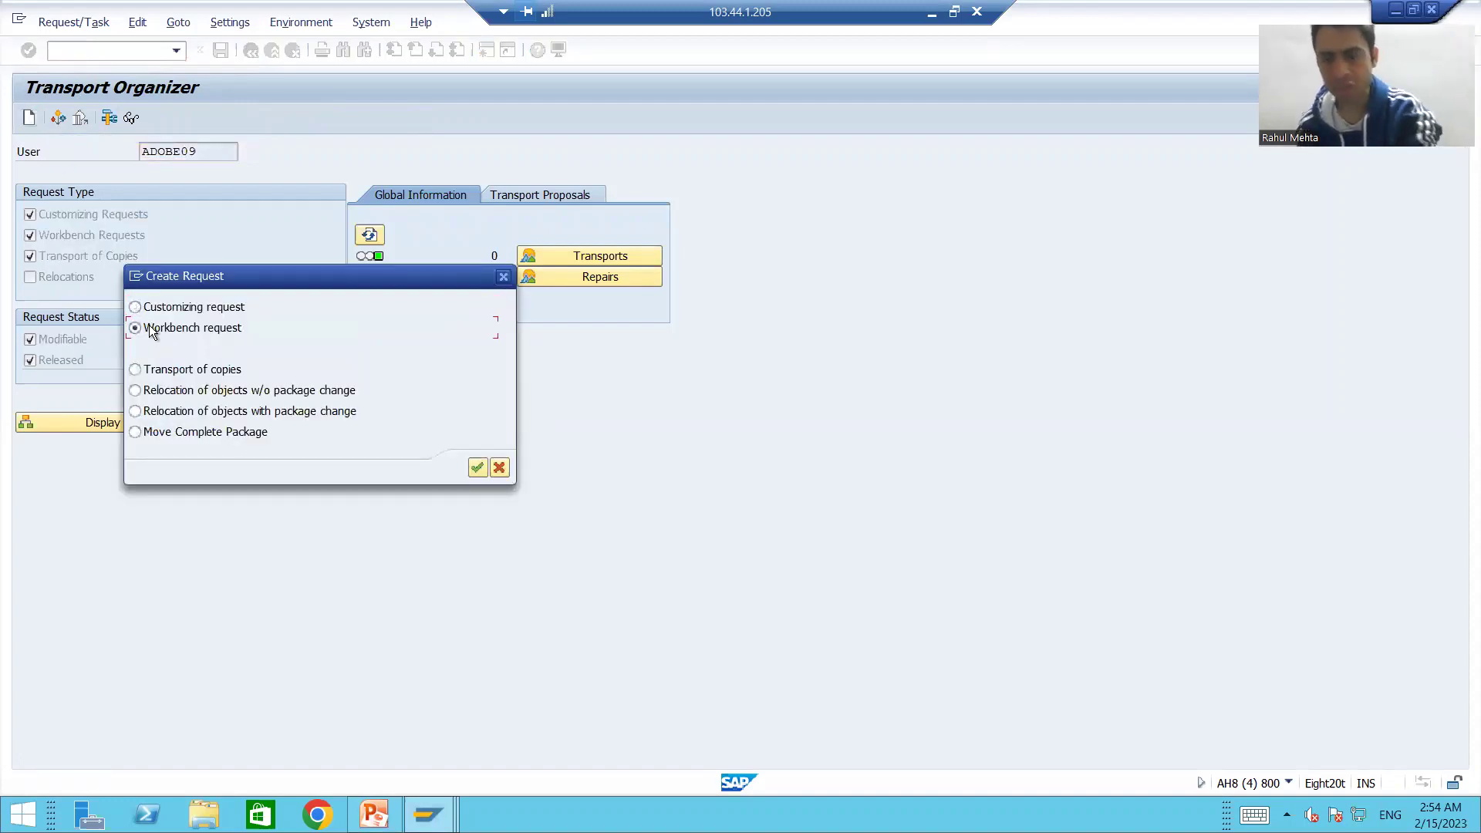
key("Return")
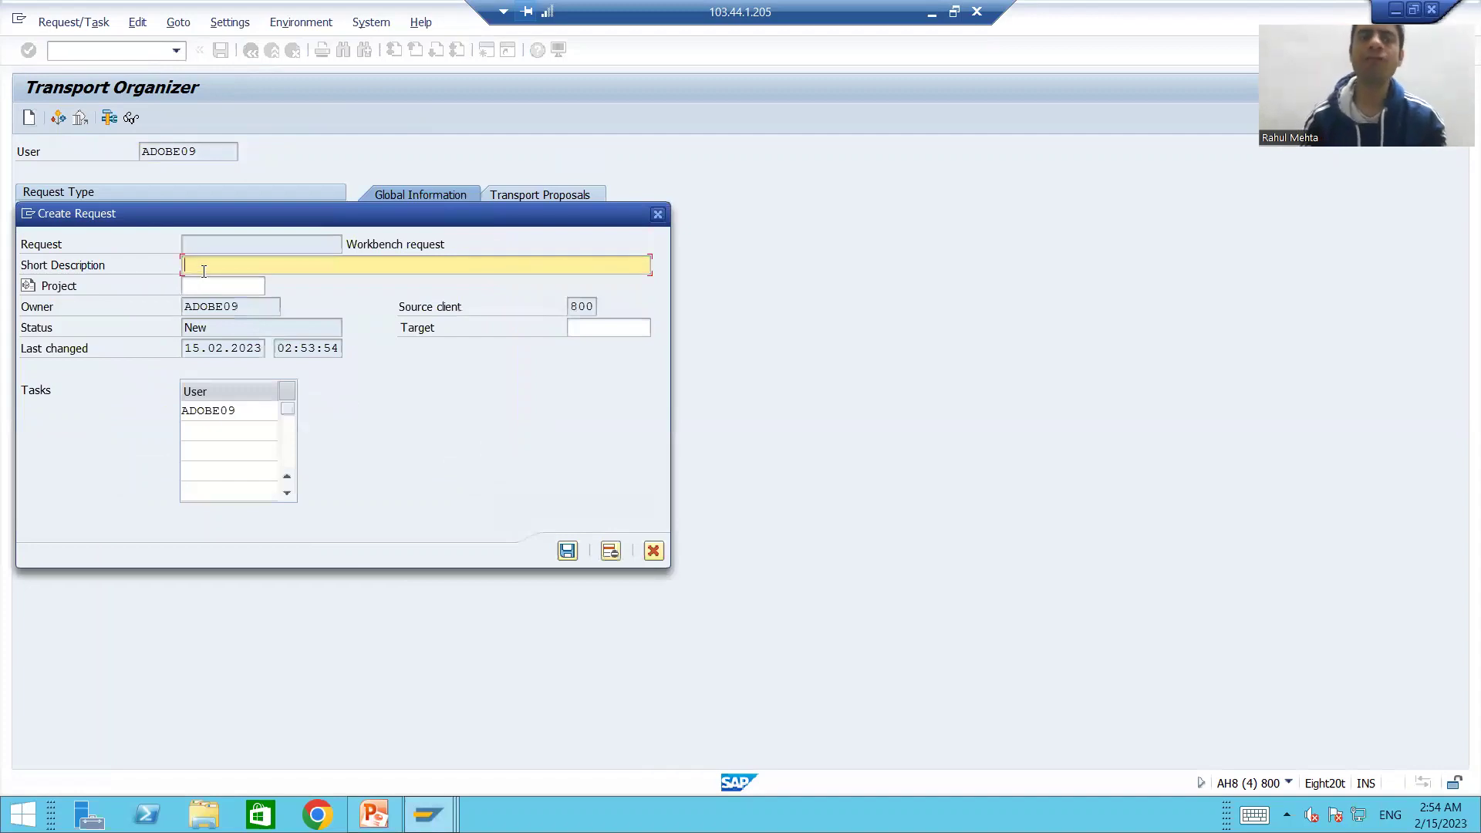
type("Reimport")
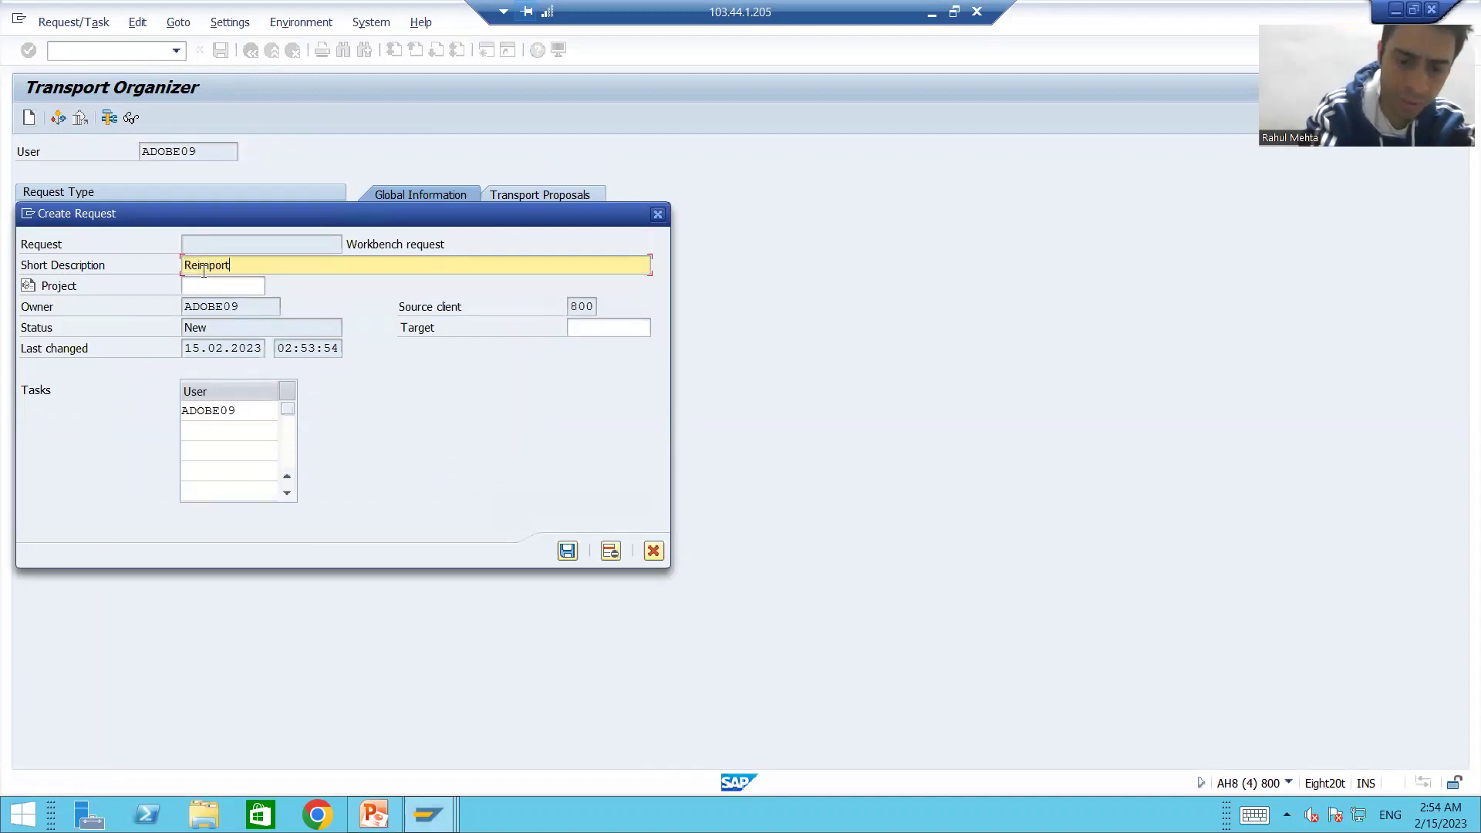
type(" of Pro")
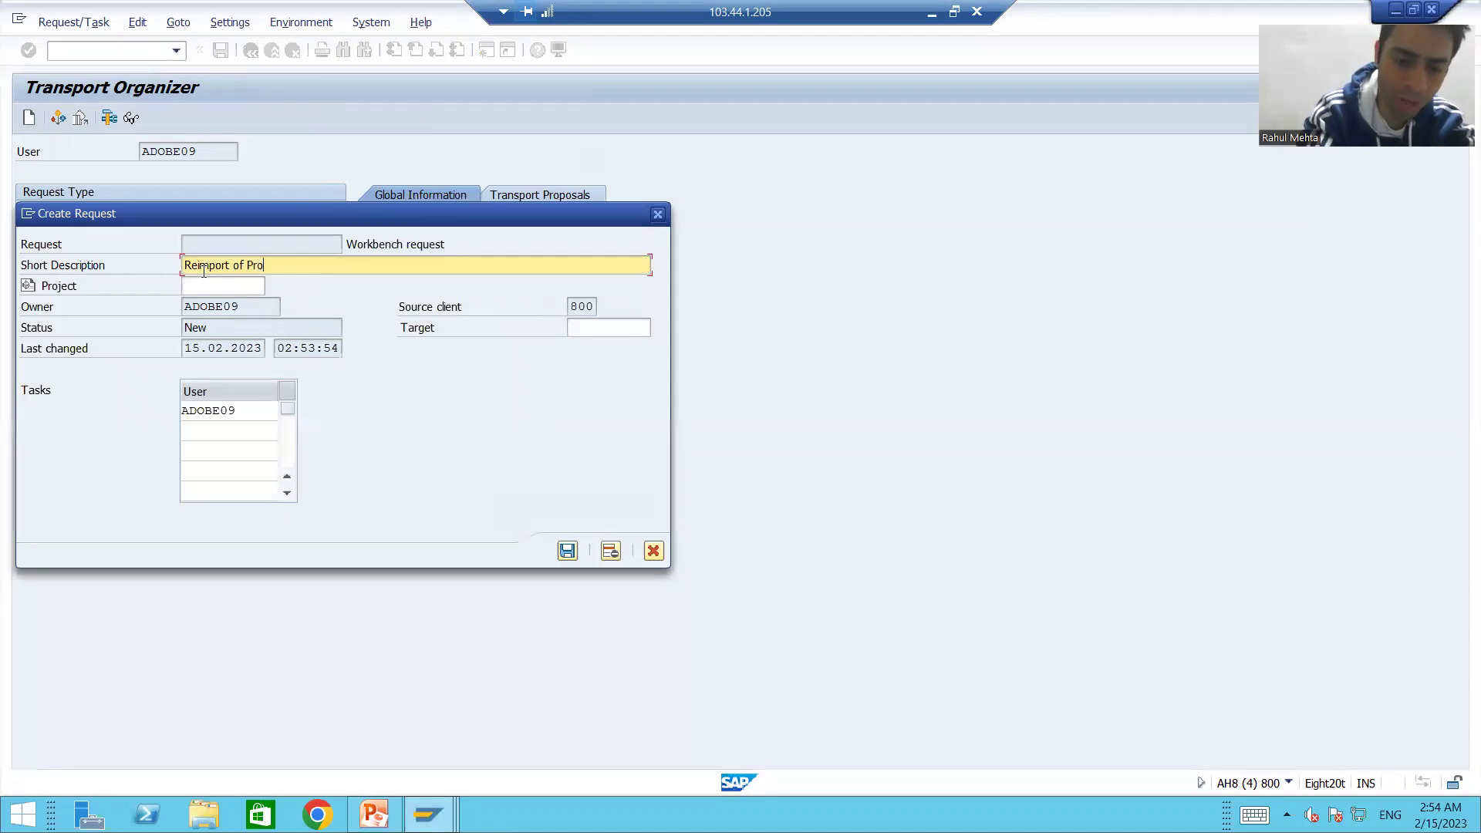
type("grams")
key("BackSpace")
key("BackSpace")
key("BackSpace")
key("BackSpace")
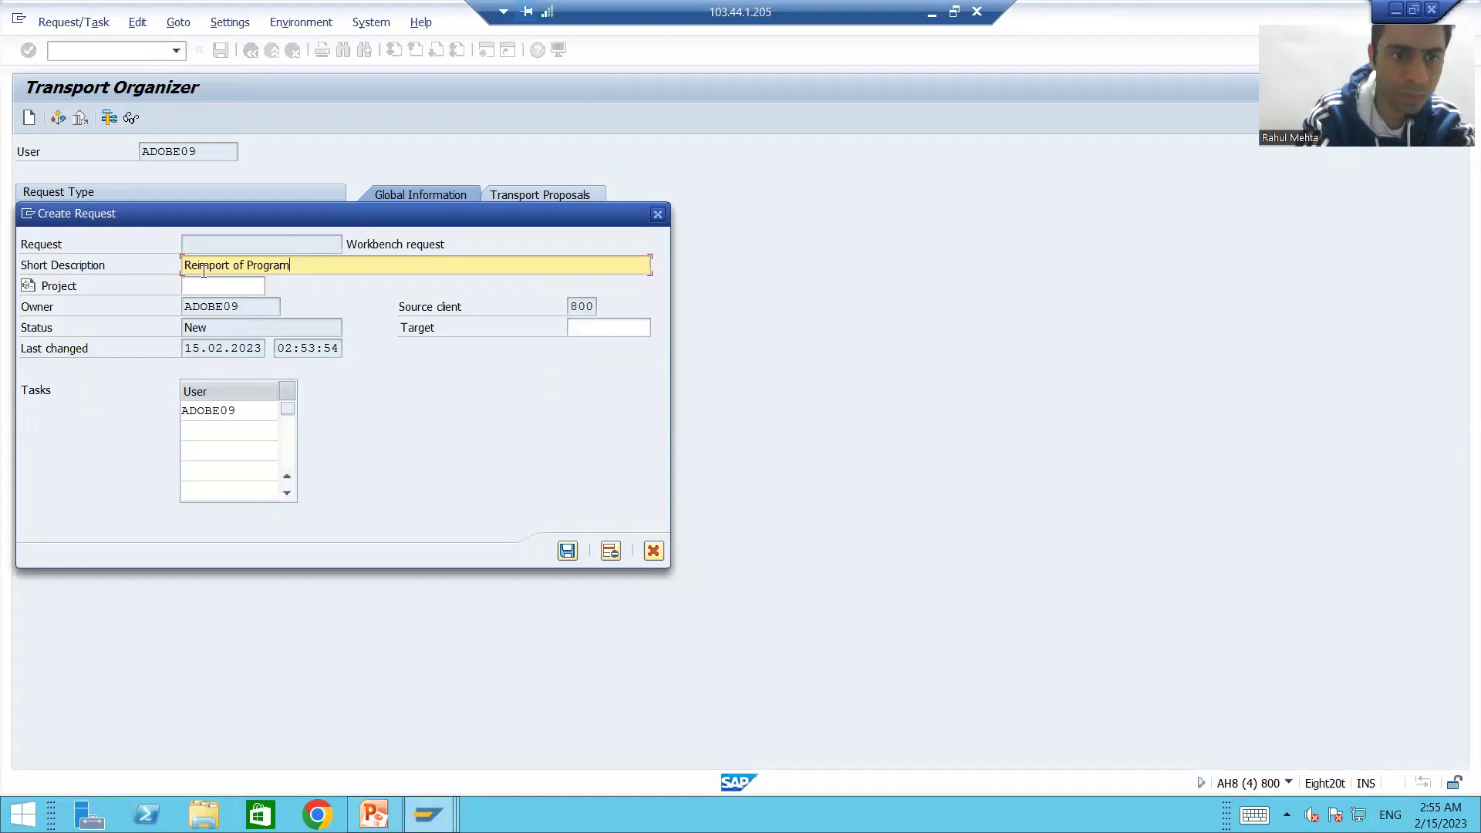
type("ams : SUM")
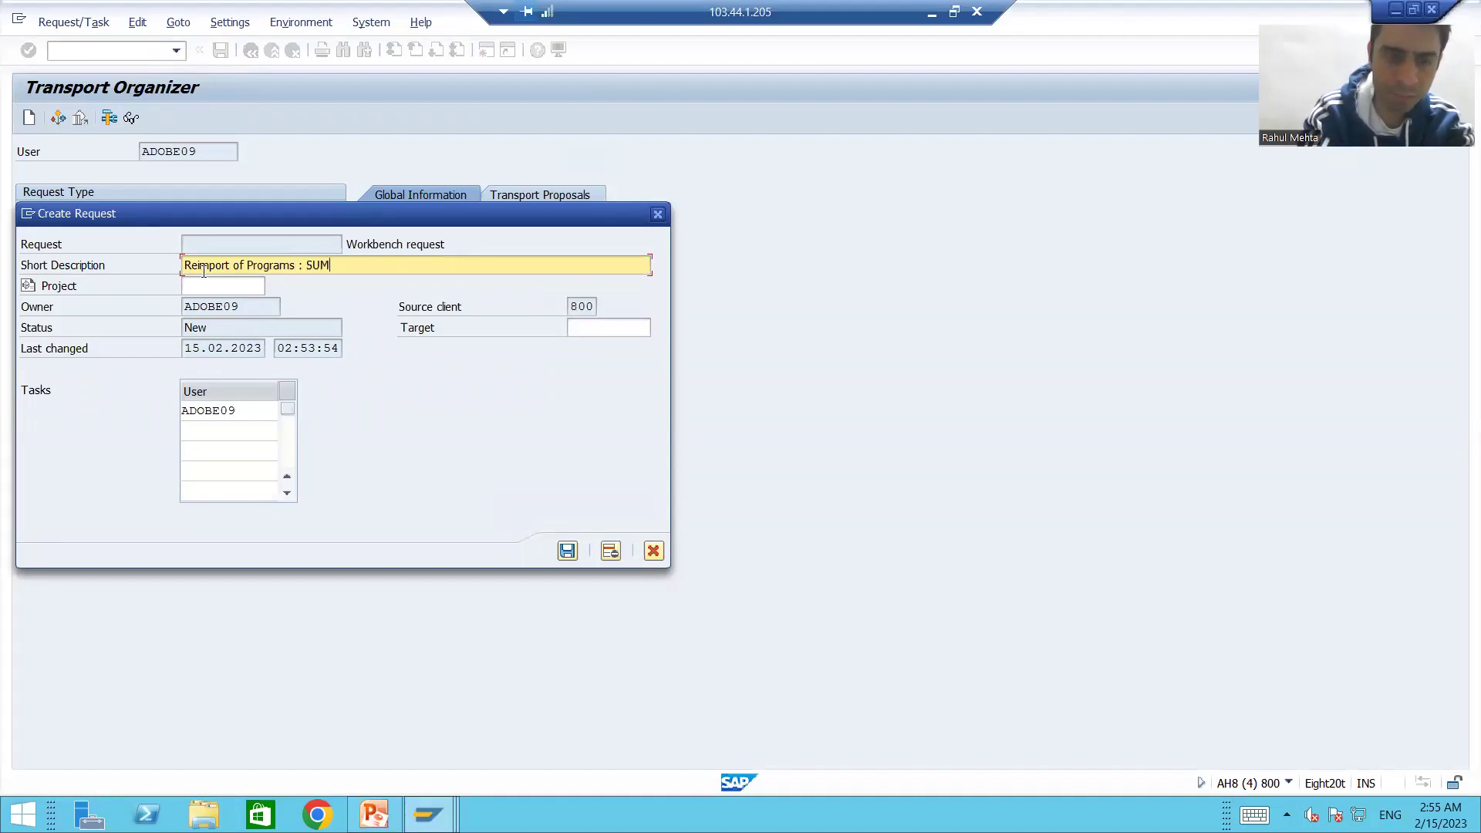
type(", SU")
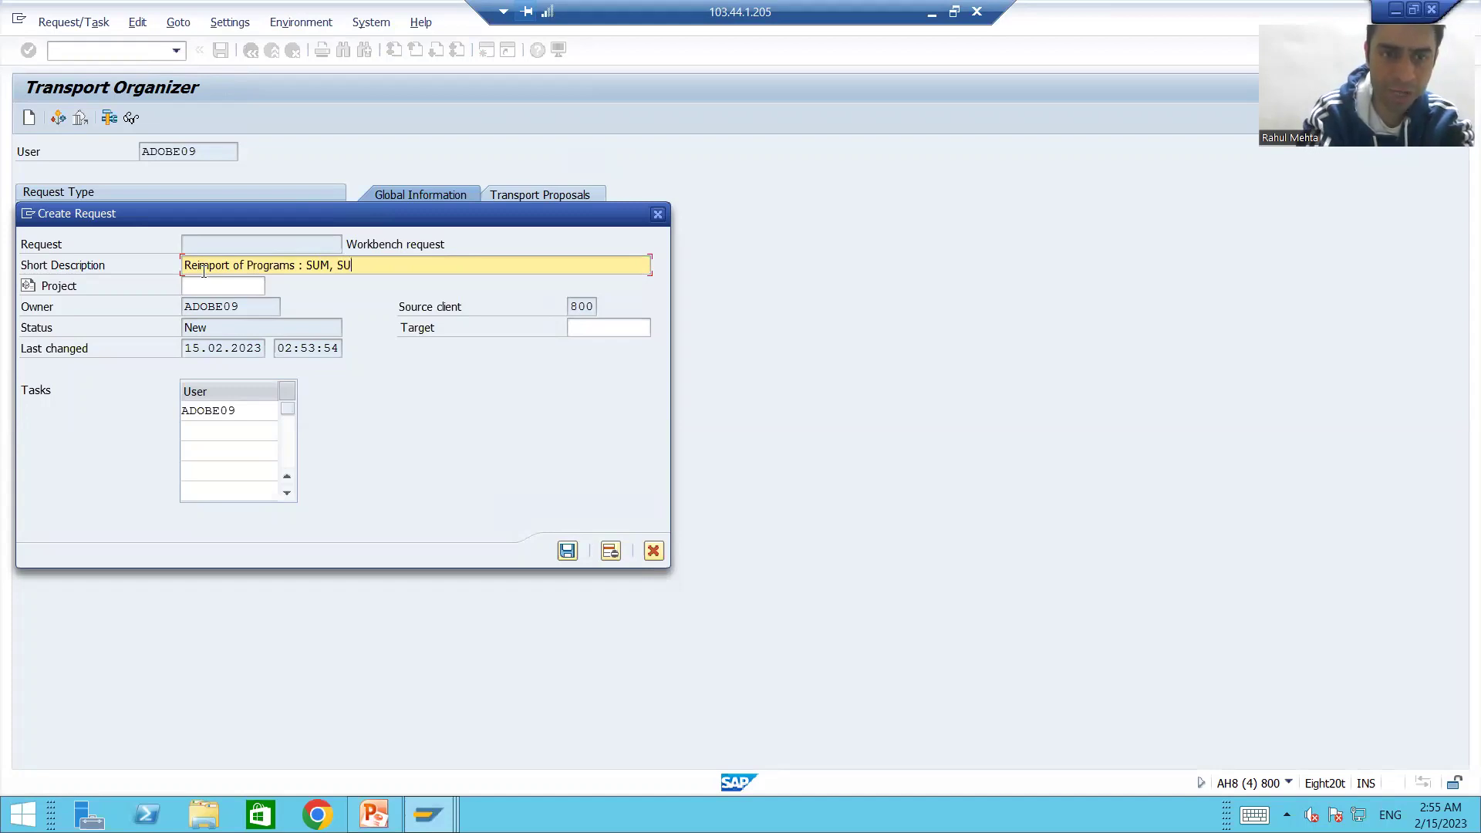
type("B,DIV")
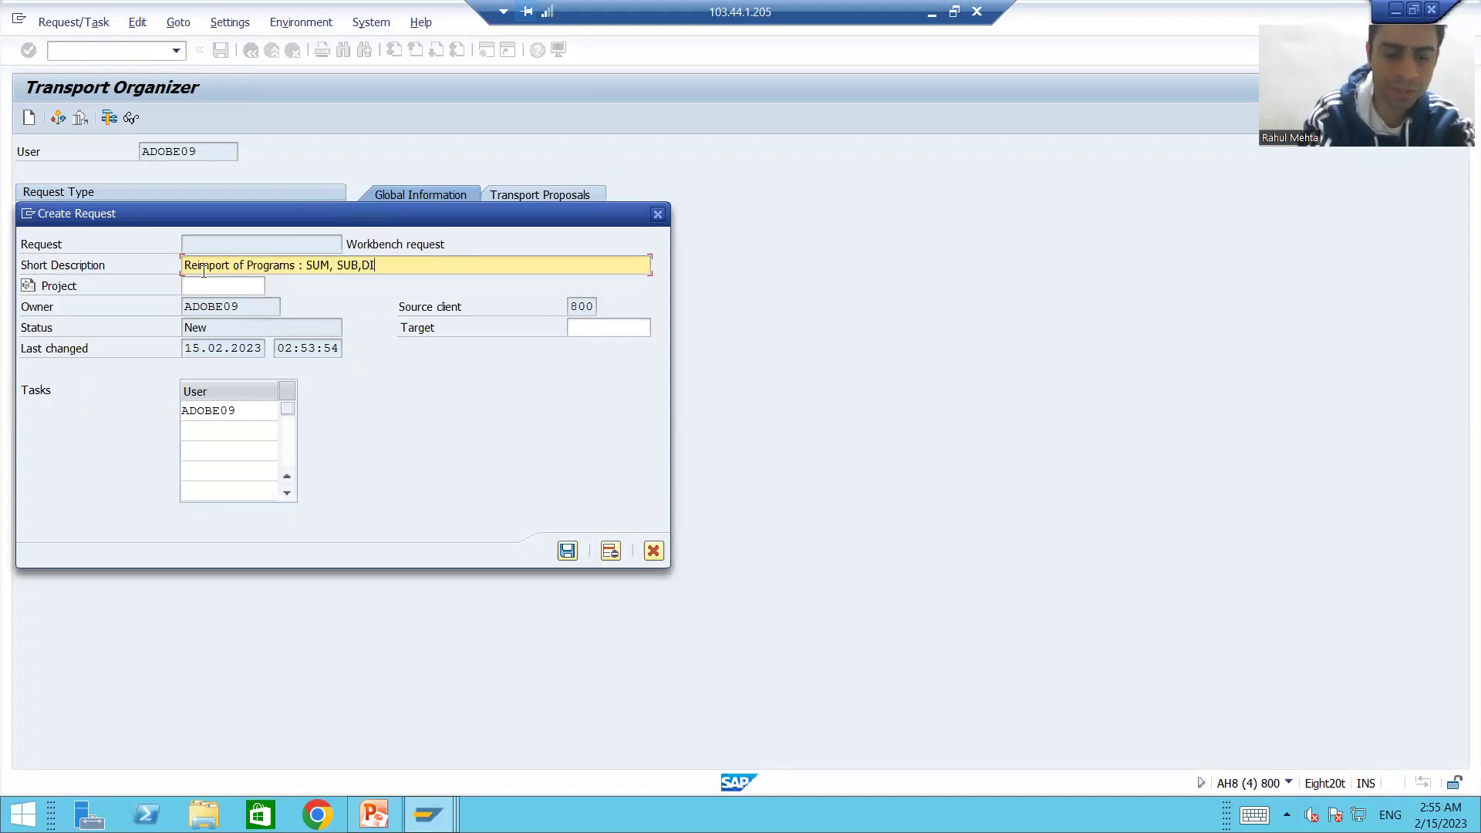
left_click(567, 551)
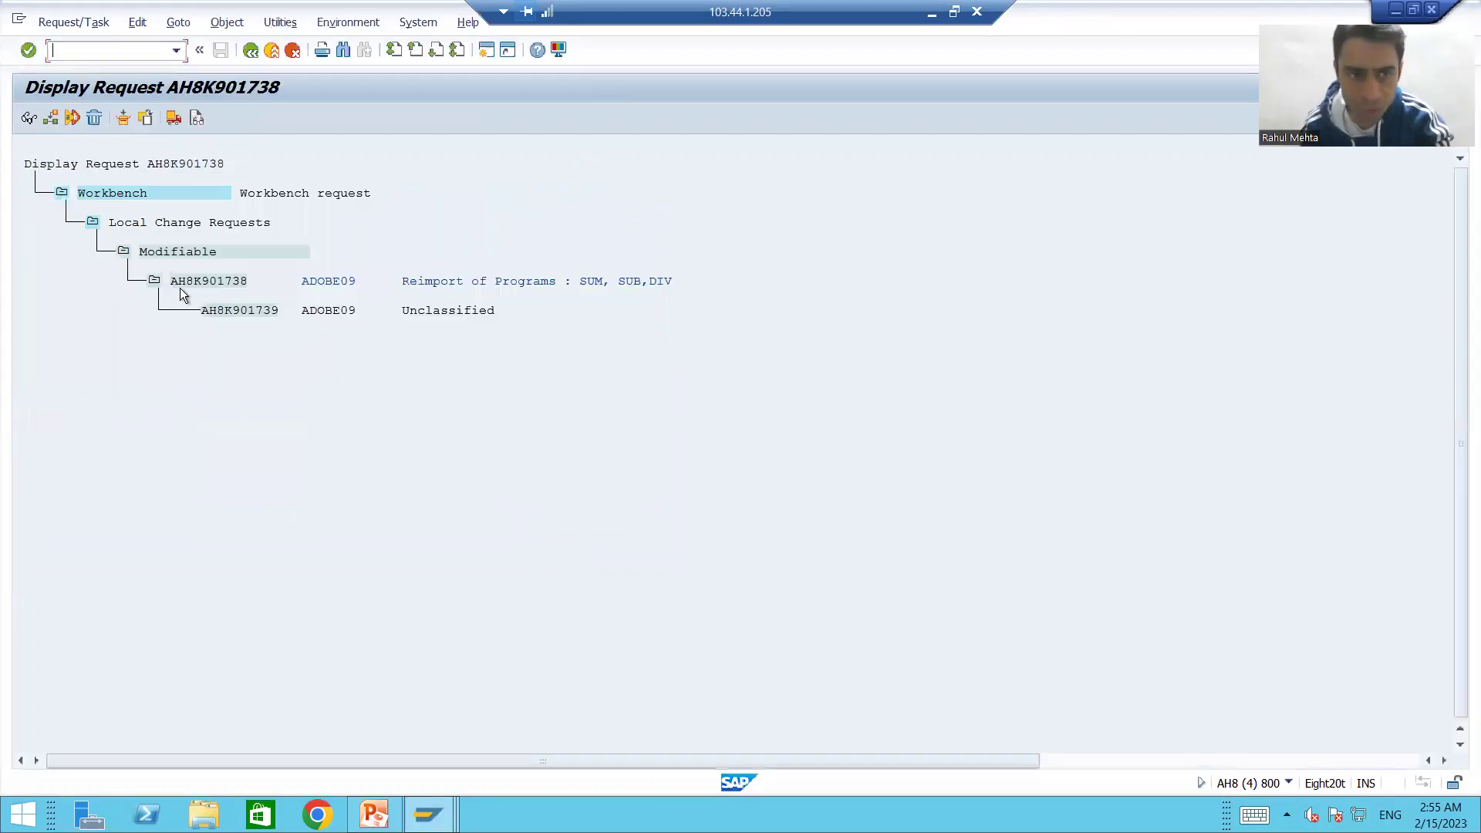
left_click_drag(175, 282, 226, 283)
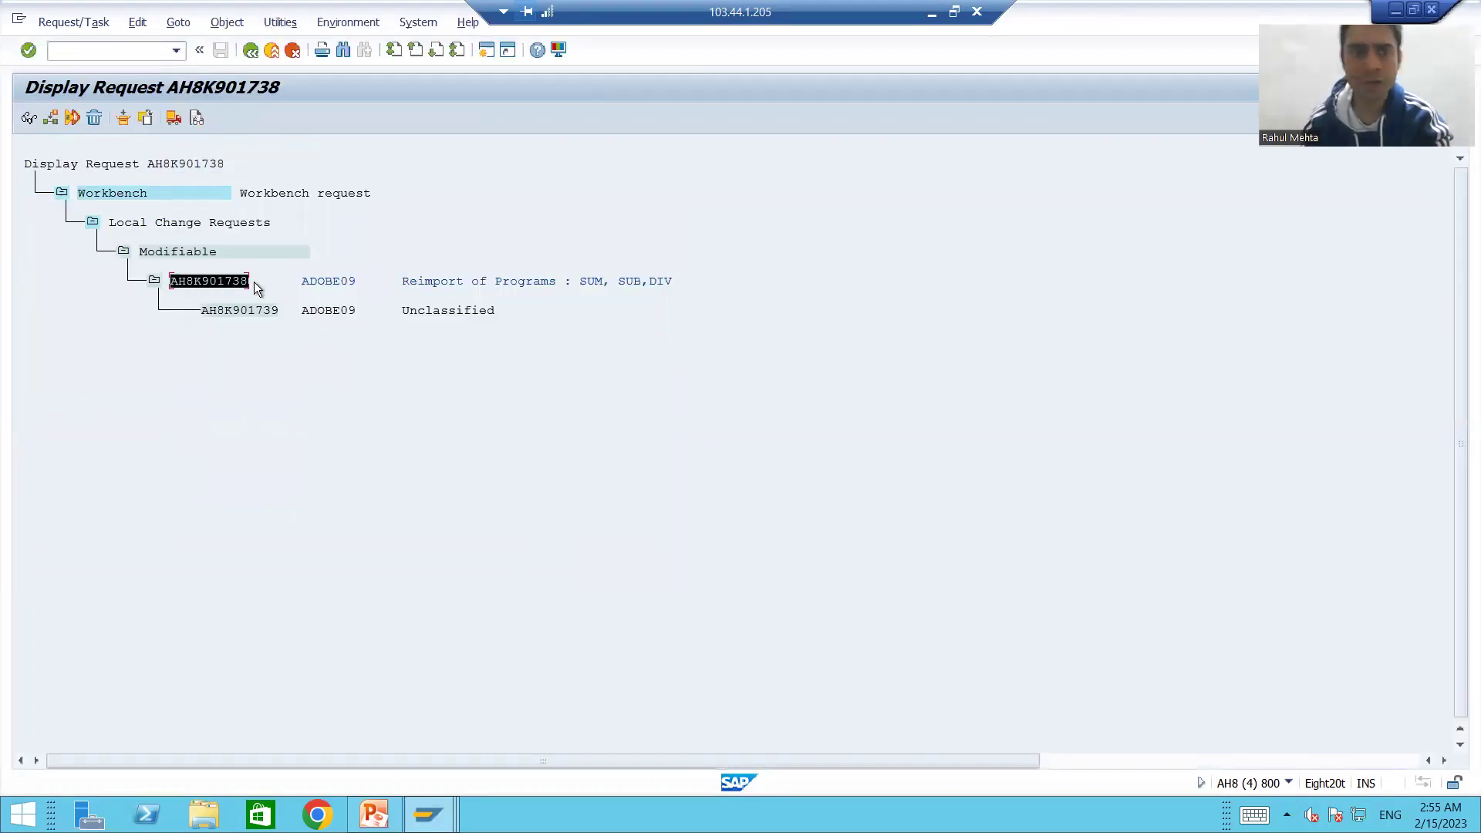
left_click(243, 309)
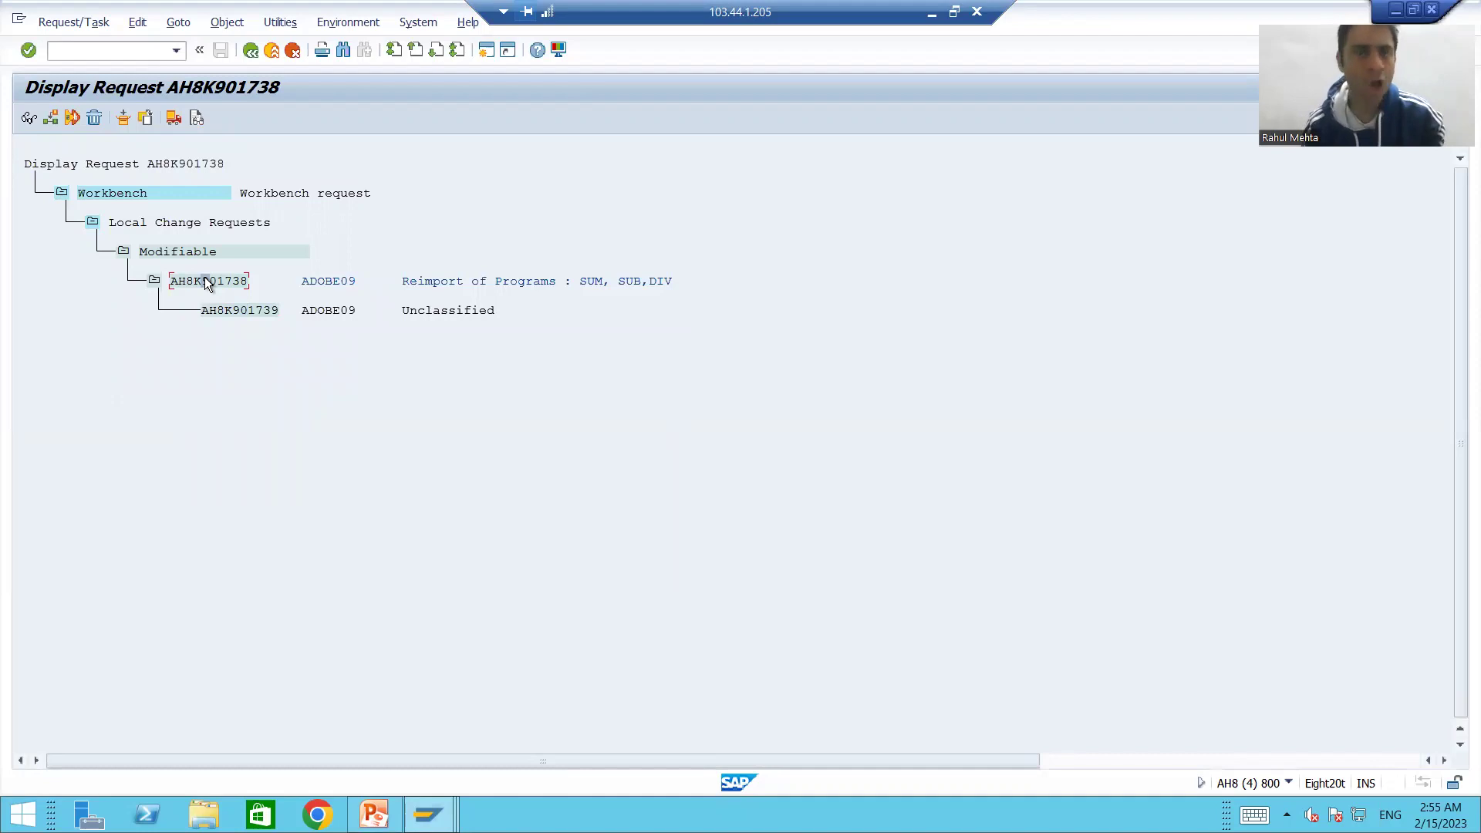
- Choose Freely Selected Objects to include in request AH8K901738 and continue
left_click(122, 118)
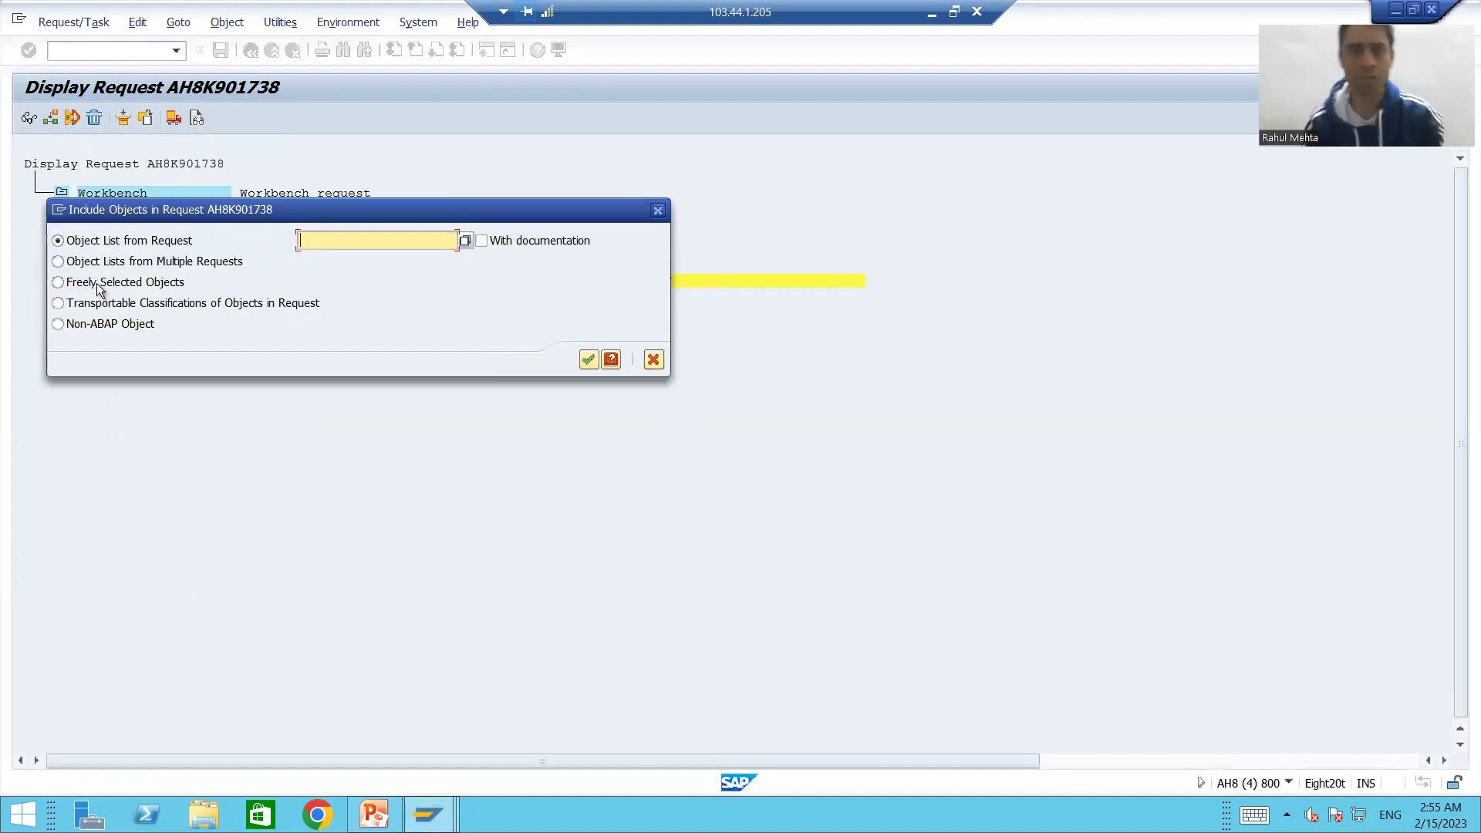
left_click(99, 284)
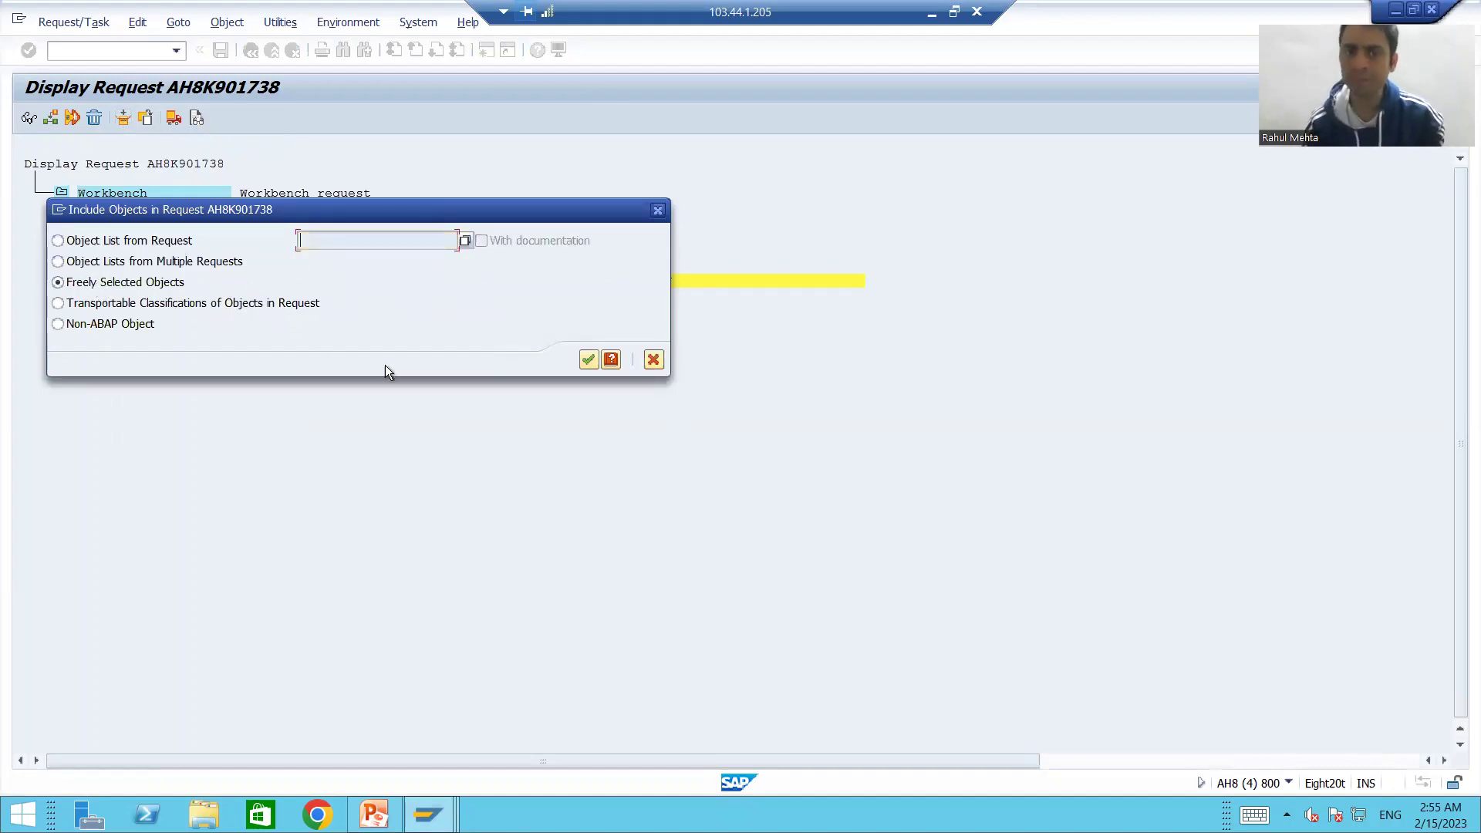
left_click(590, 359)
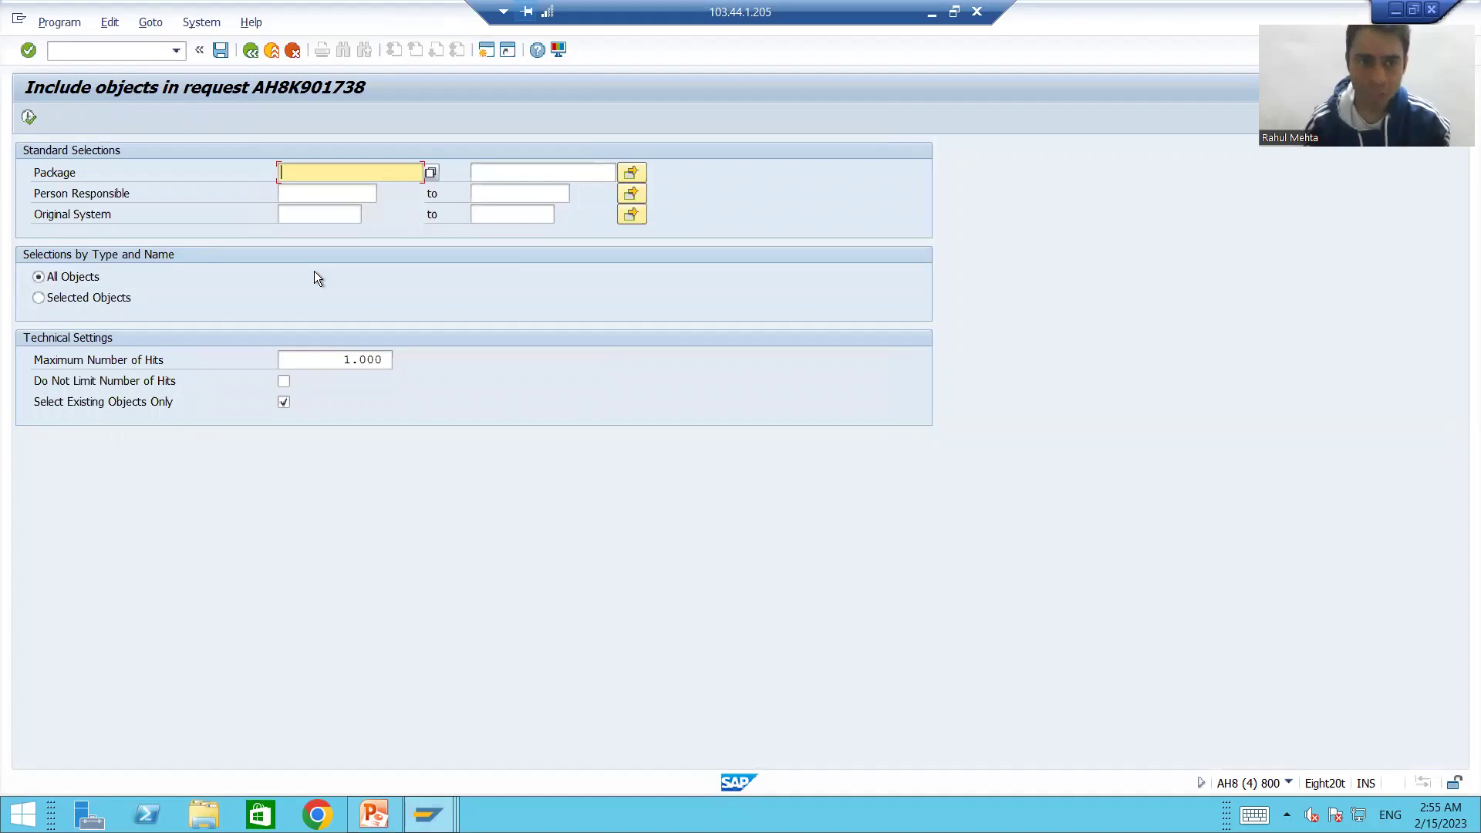
- Select package ZPKG_27 from history, execute, and expand it down to its Program node
left_click(301, 171)
key("Down")
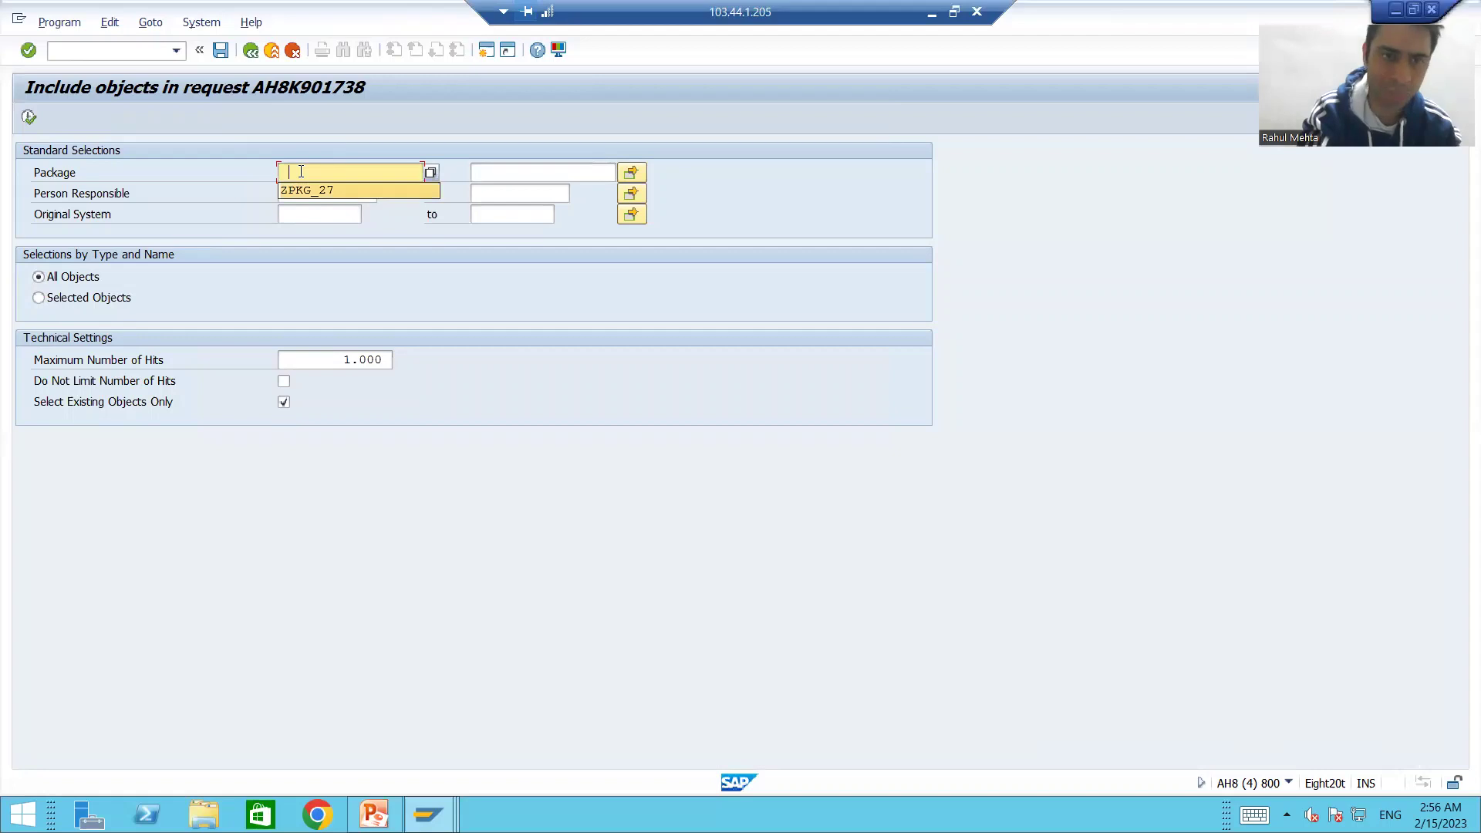
key("Return")
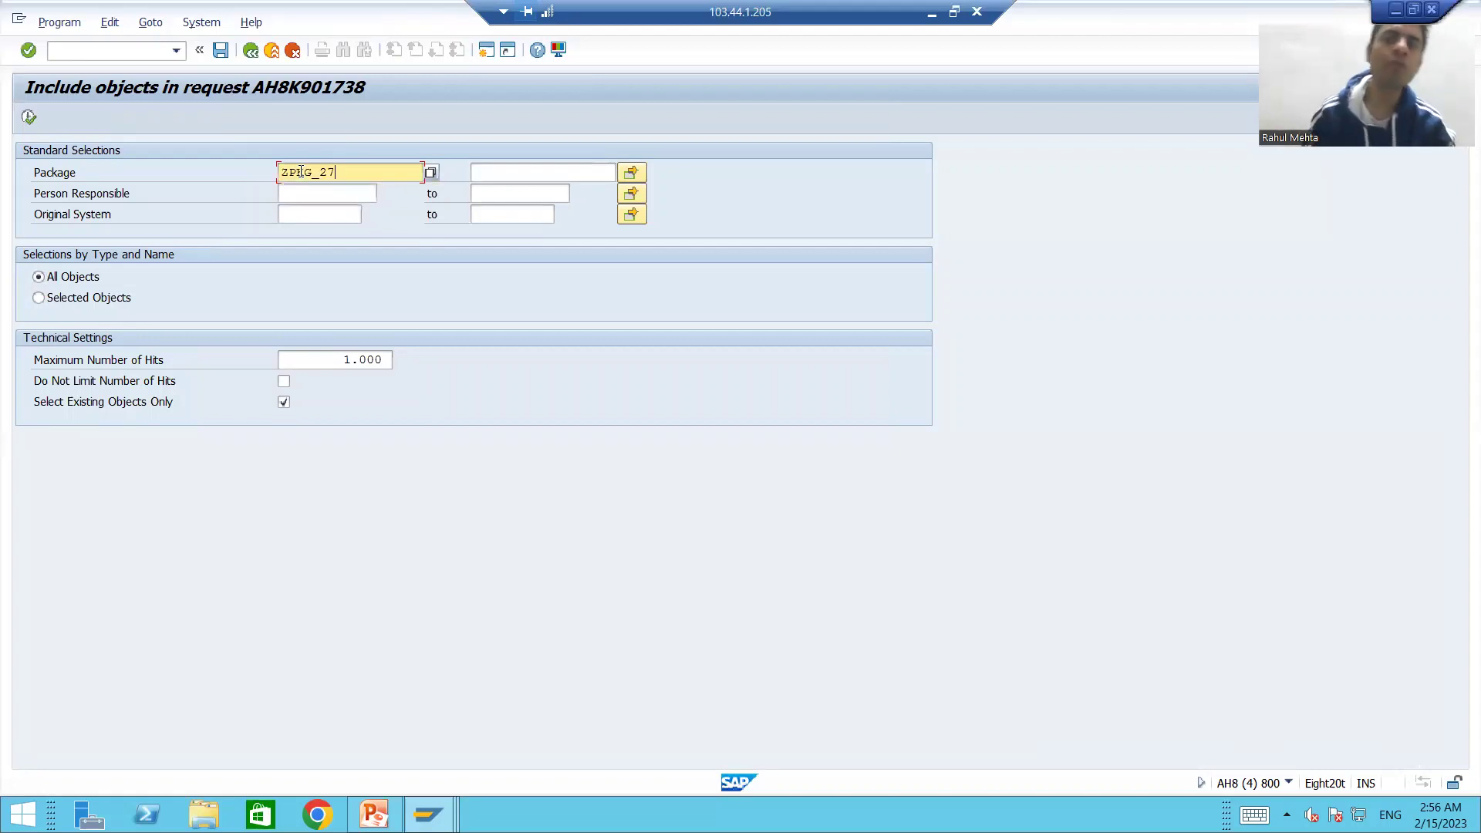
left_click(29, 118)
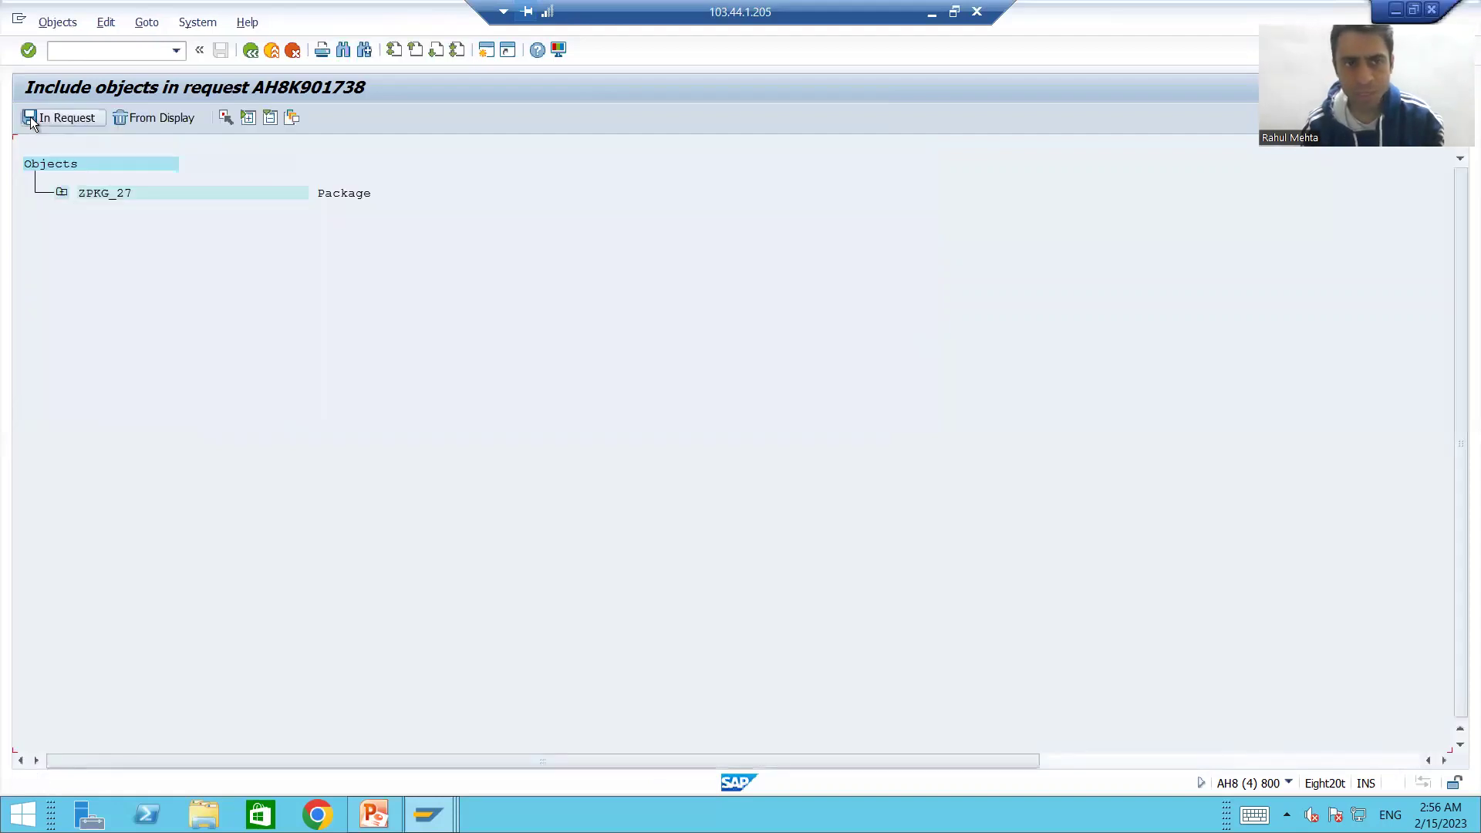
left_click(62, 193)
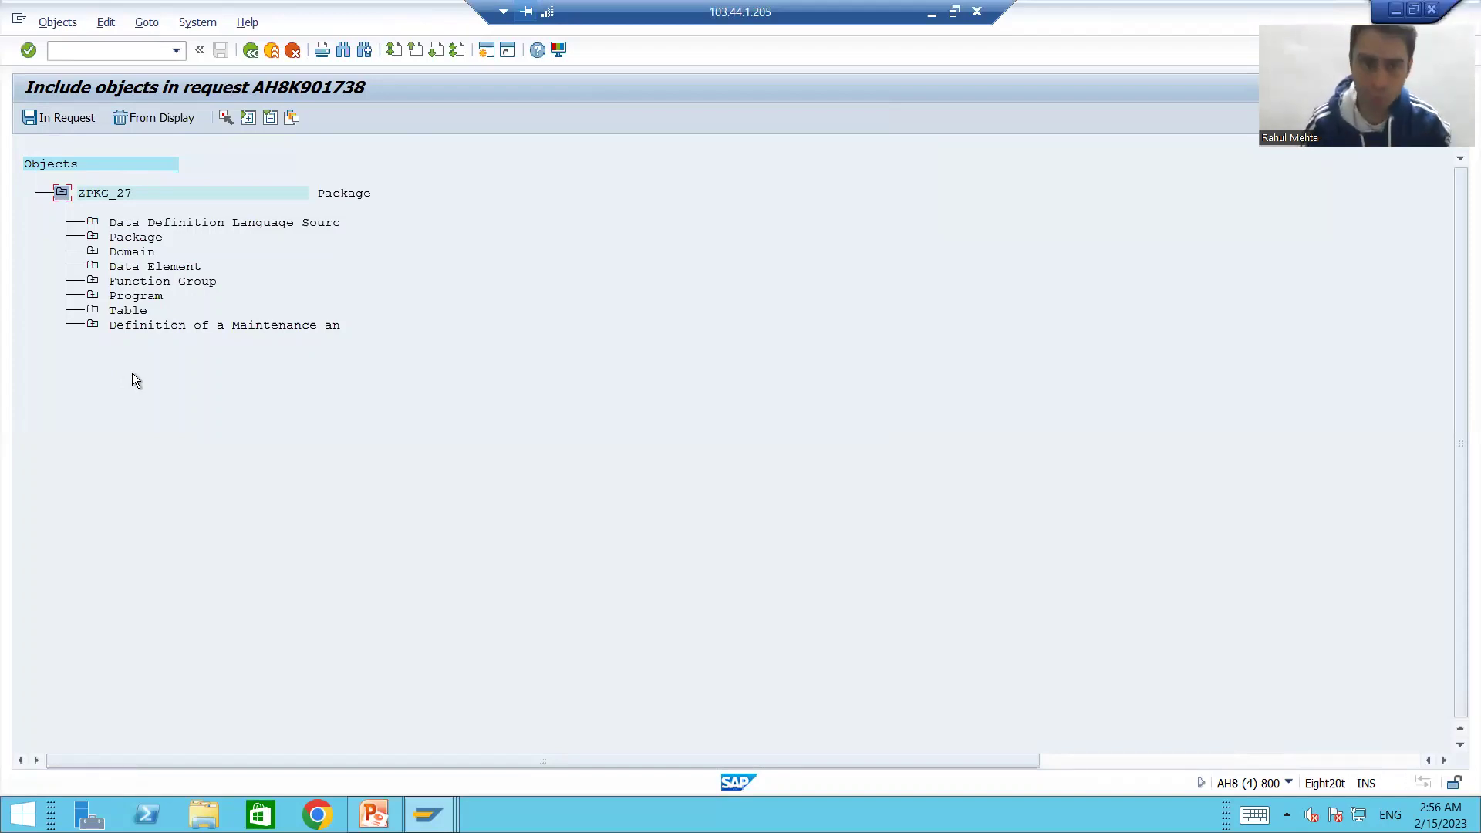
left_click(93, 296)
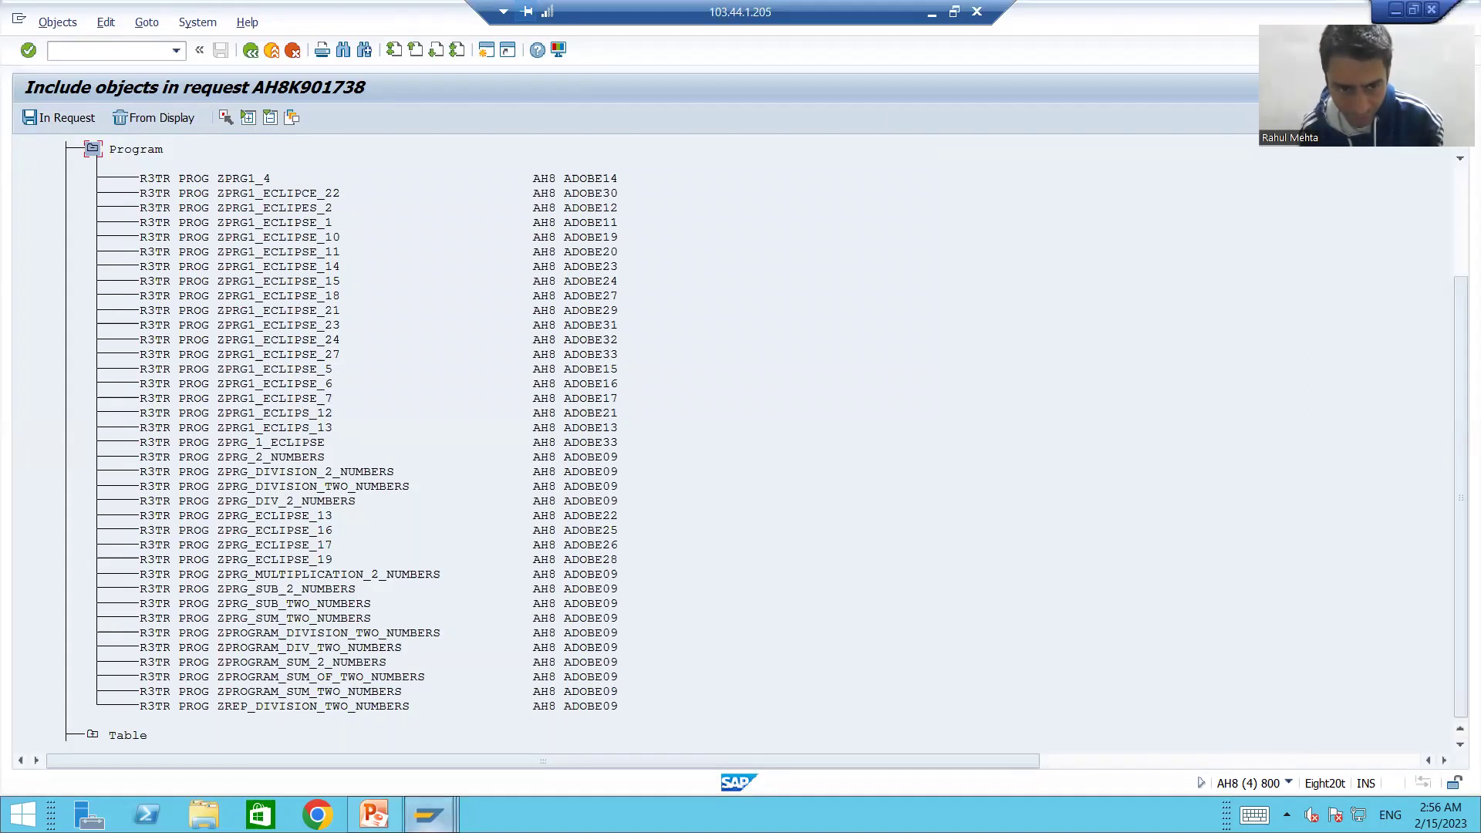
- Open the ABAP Editor via /nse38 in the other session to check the division program's name
mouse_move(428, 815)
left_click(474, 734)
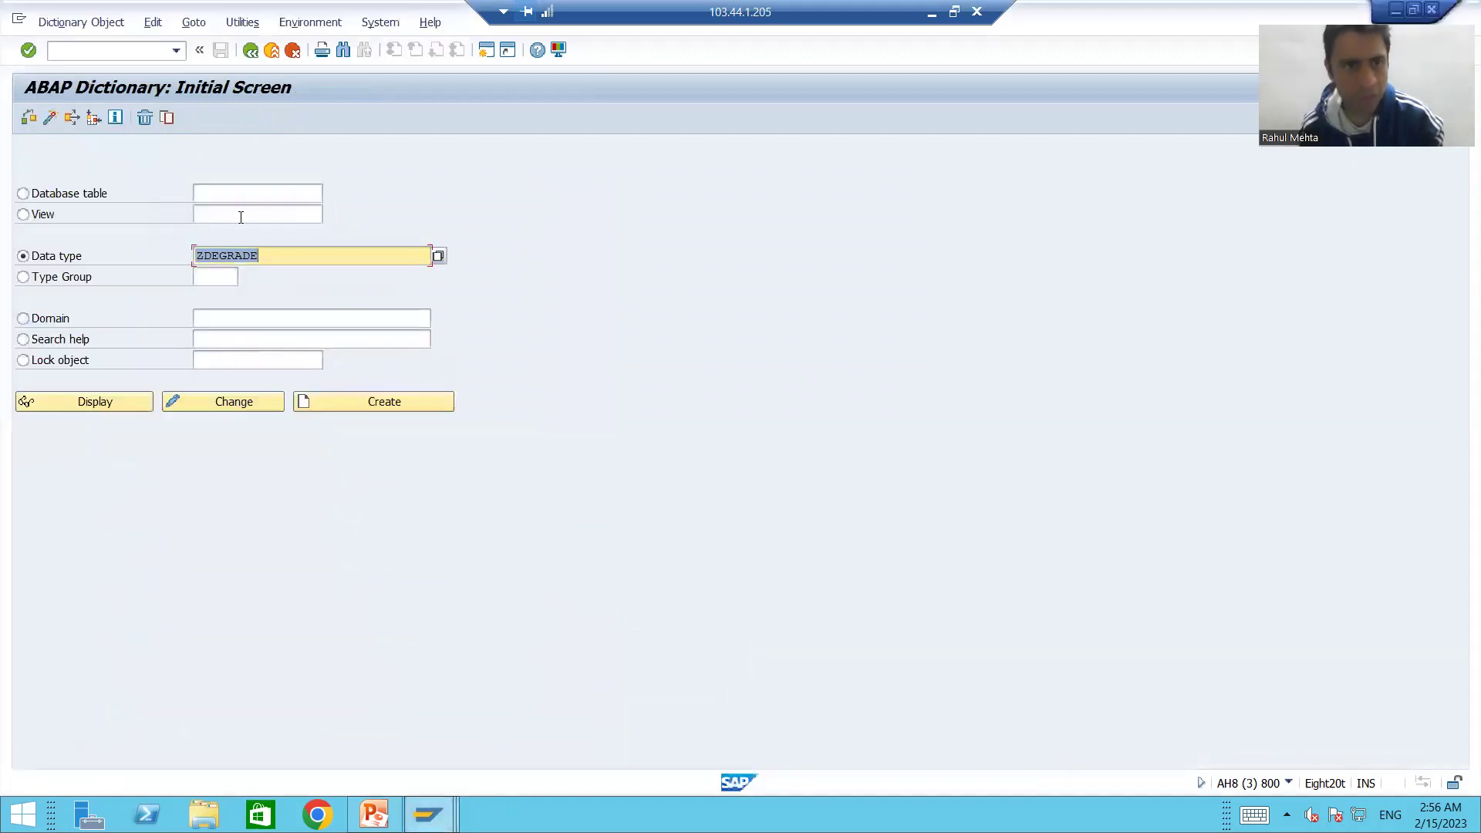
left_click(91, 54)
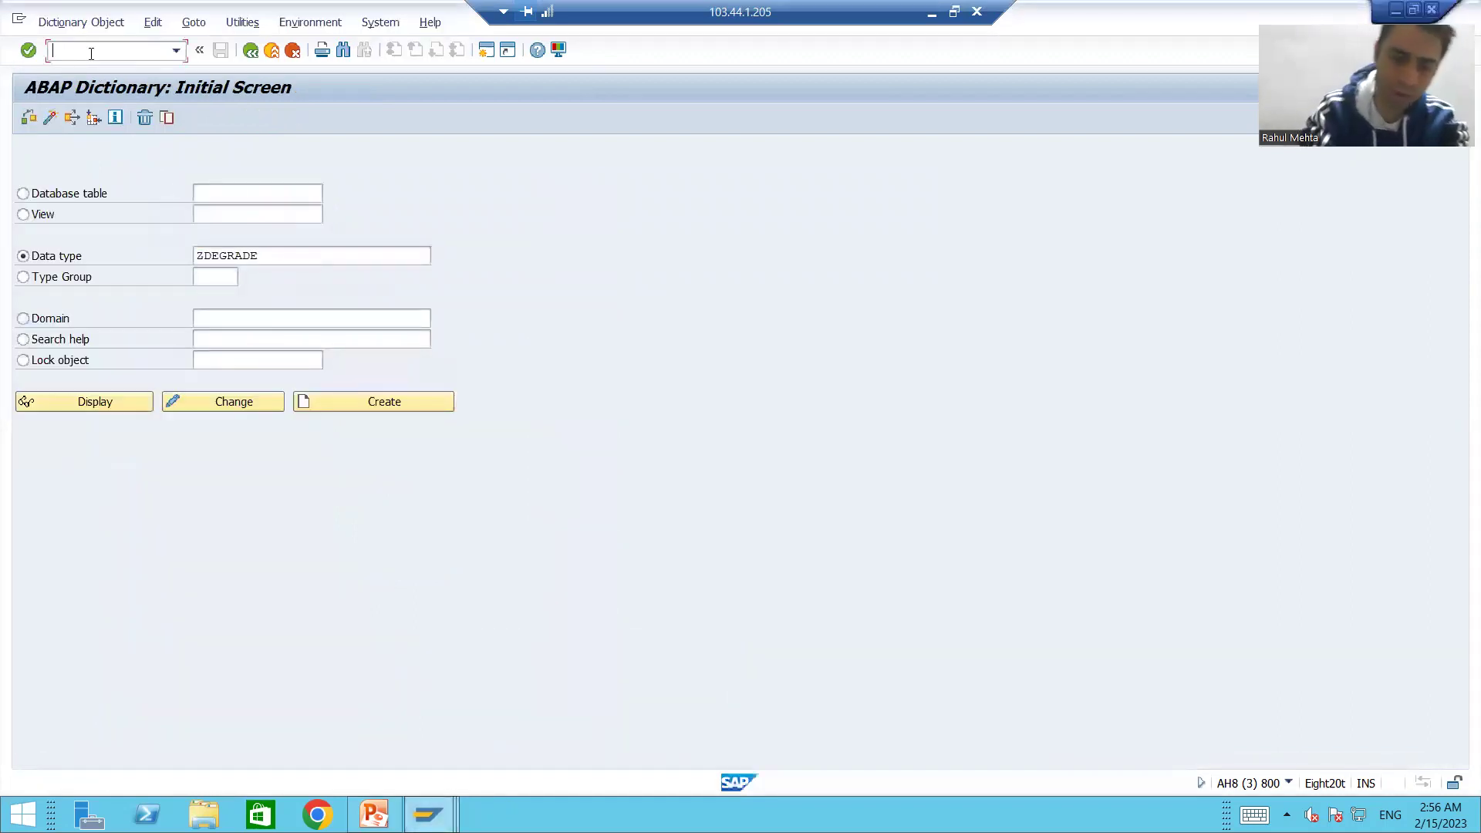
type("/nse38")
key("Return")
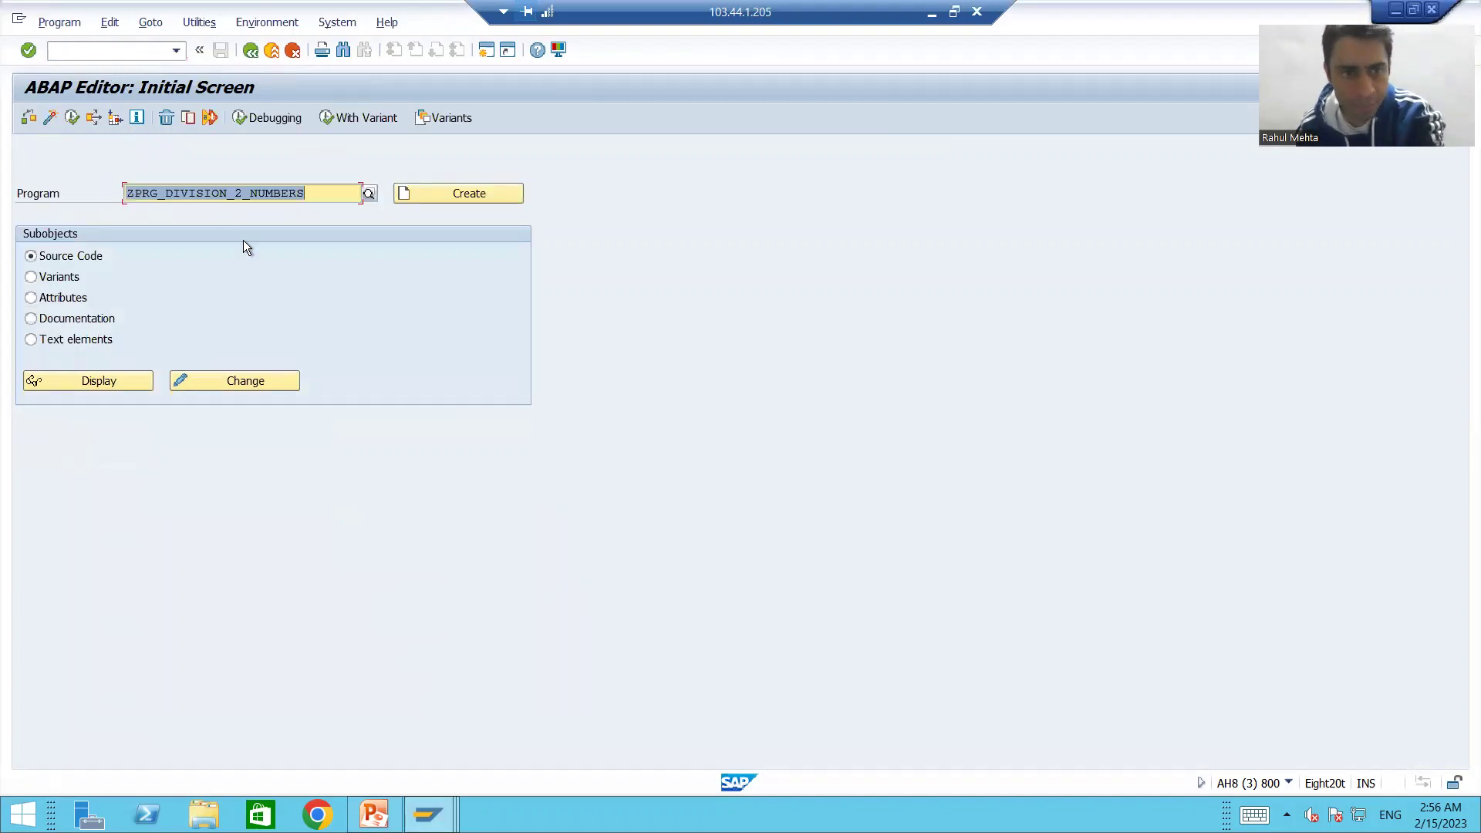
left_click(324, 195)
- Include ZPRG_DIVISION_2_NUMBERS in request AH8K901738 and confirm it in the request's object list
key("alt+Tab")
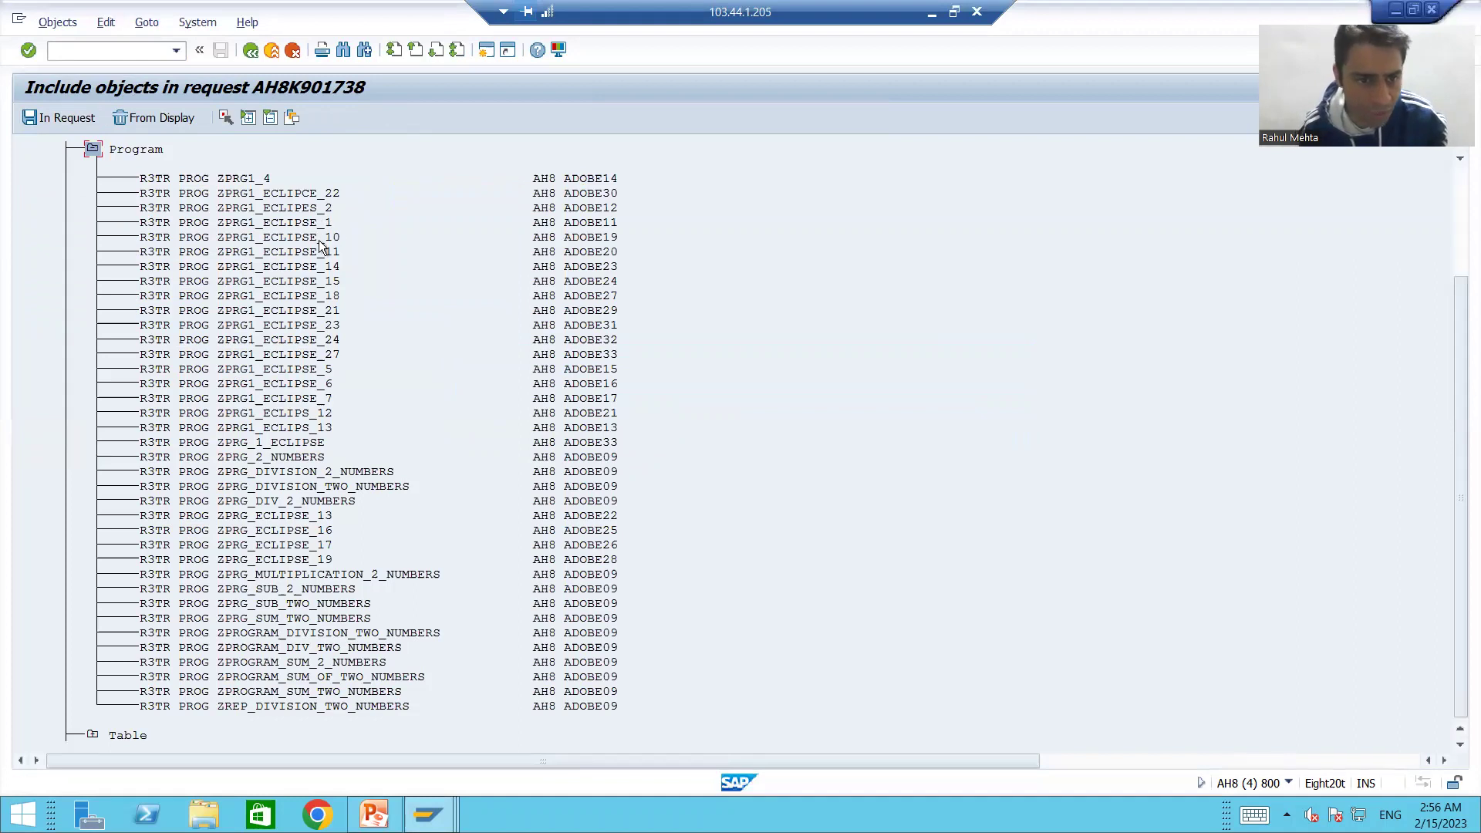
left_click(298, 473)
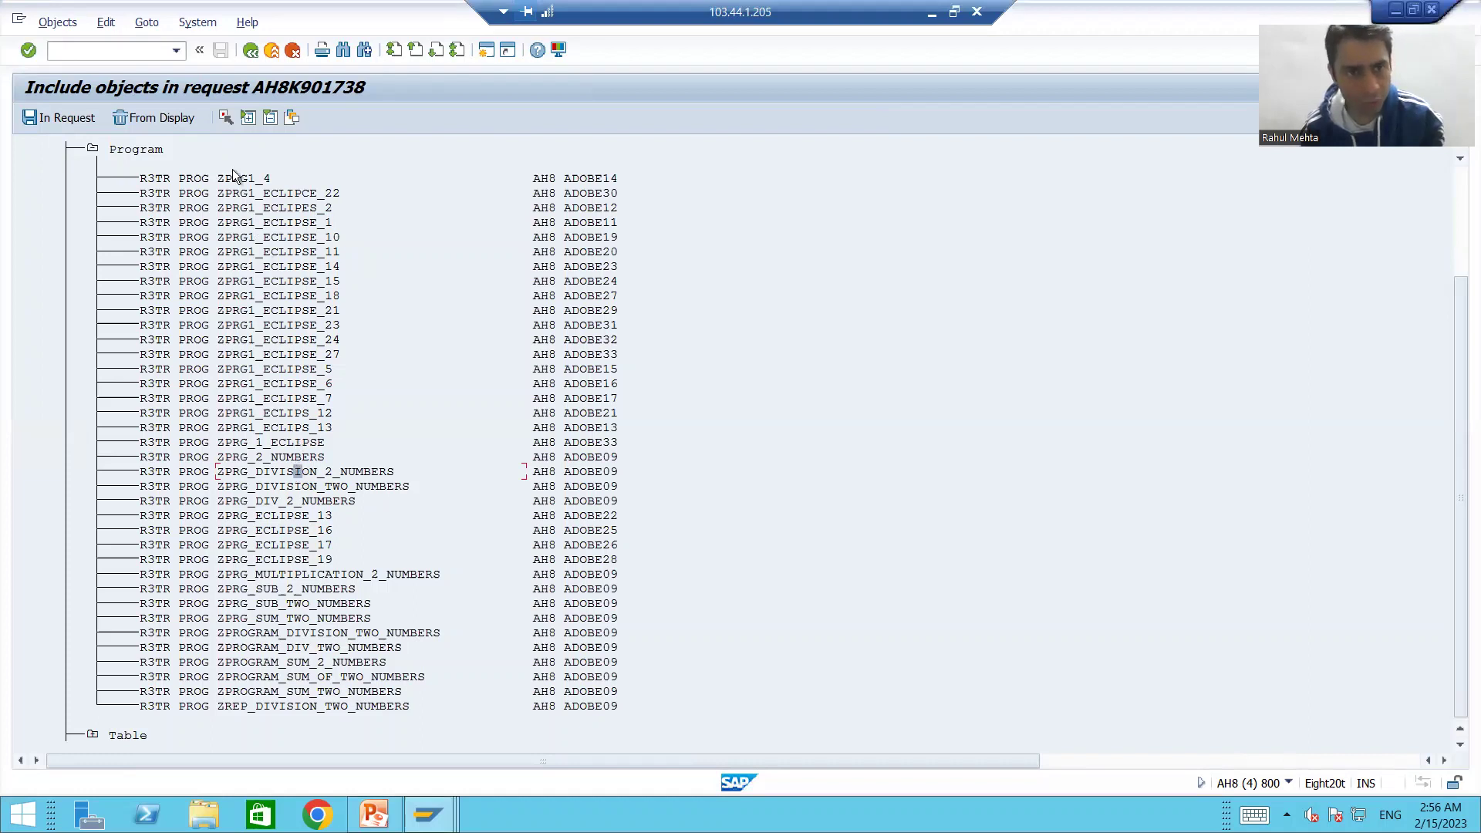
left_click(225, 118)
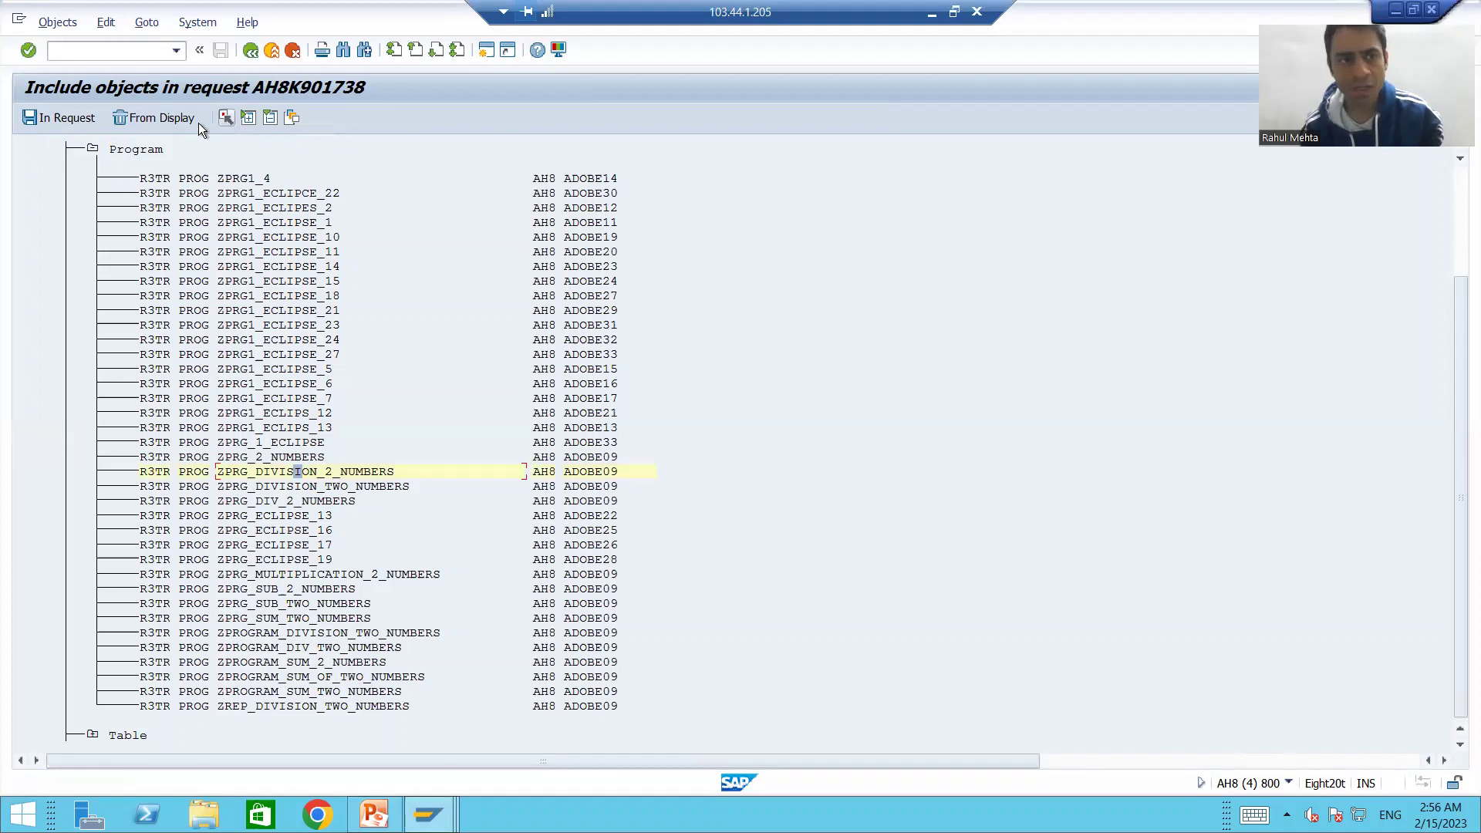
left_click(34, 119)
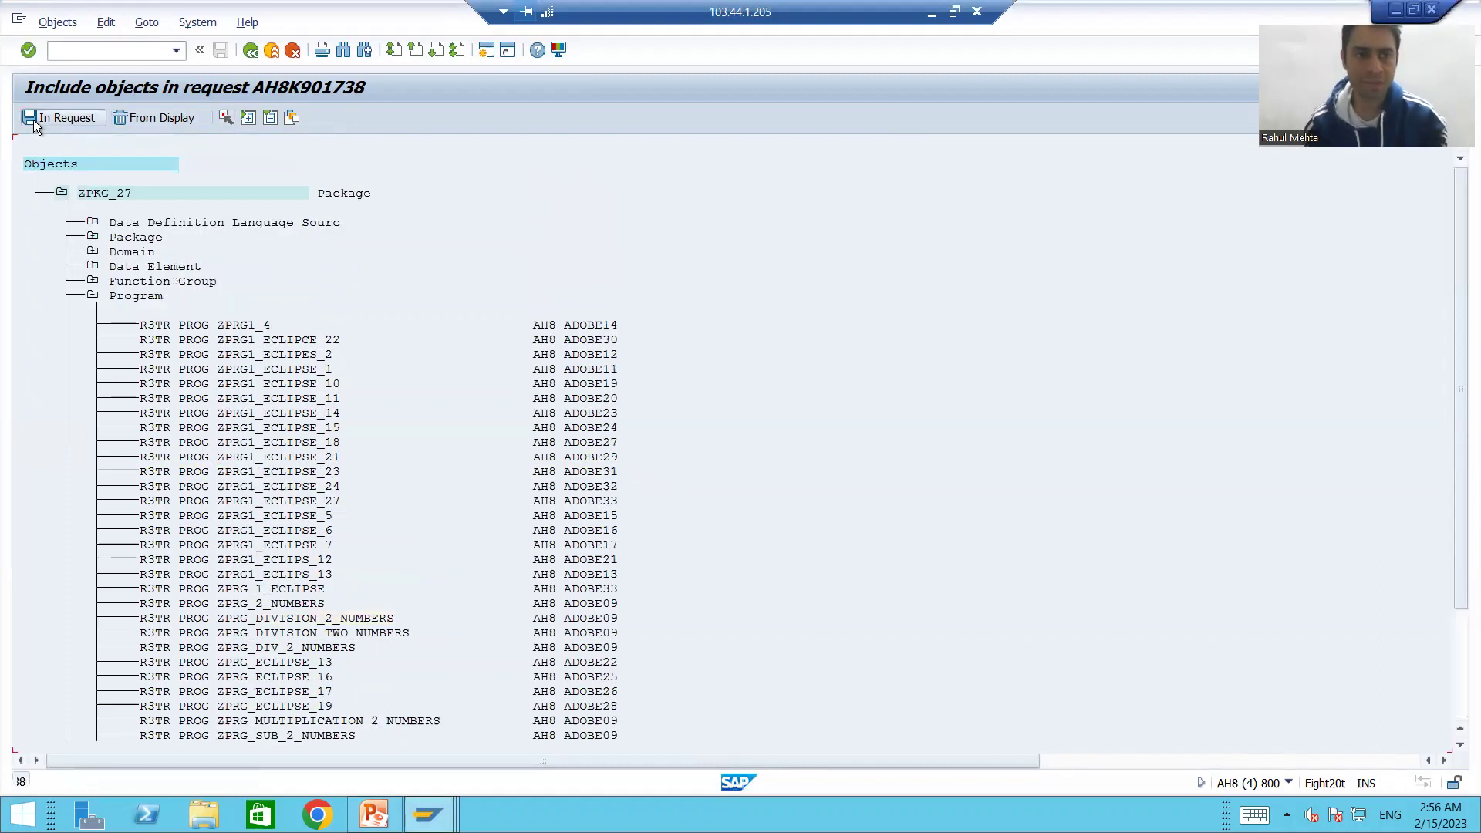
left_click(250, 50)
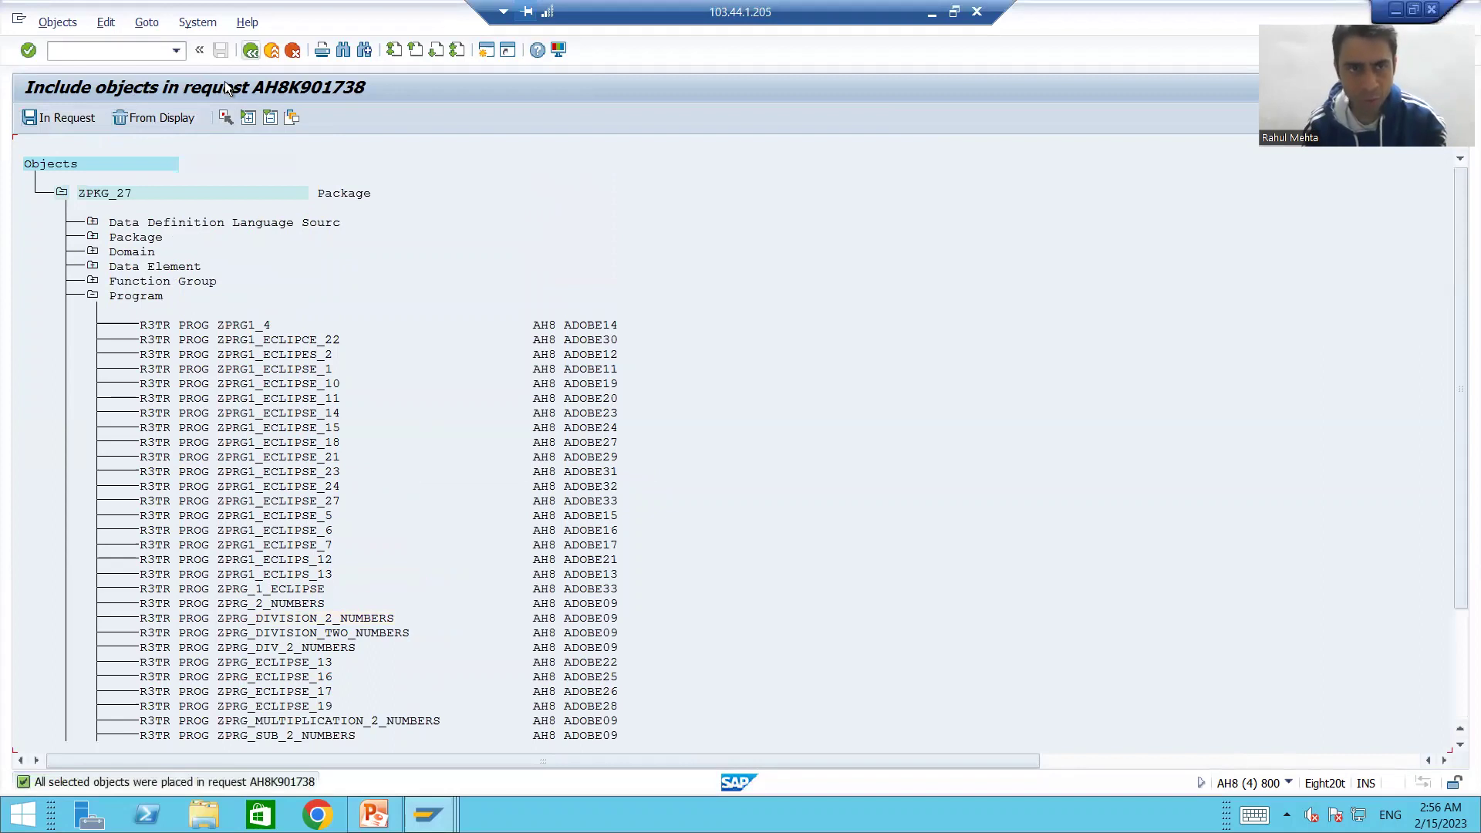
left_click(186, 324)
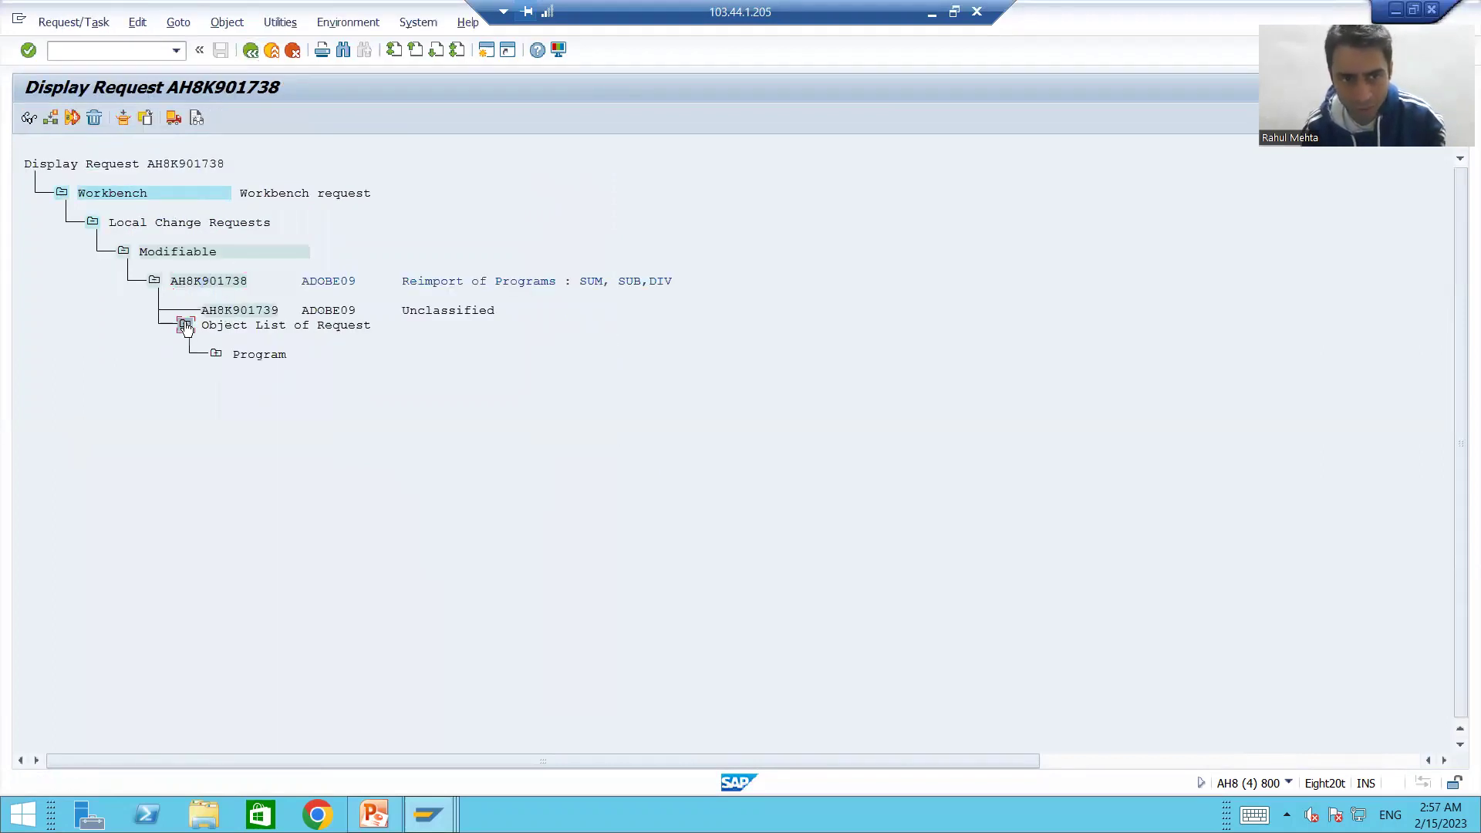
left_click(217, 354)
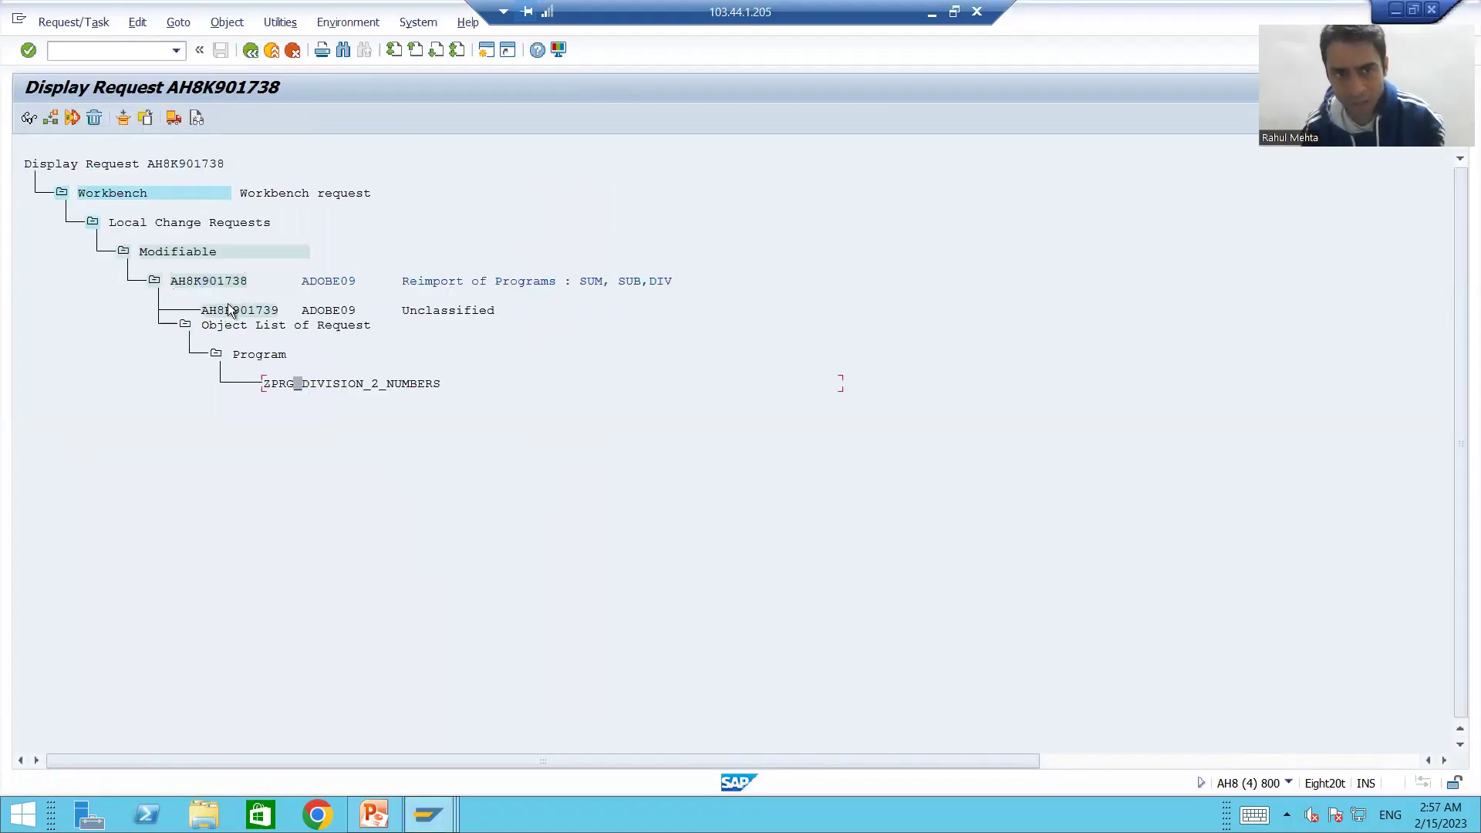
left_click(226, 281)
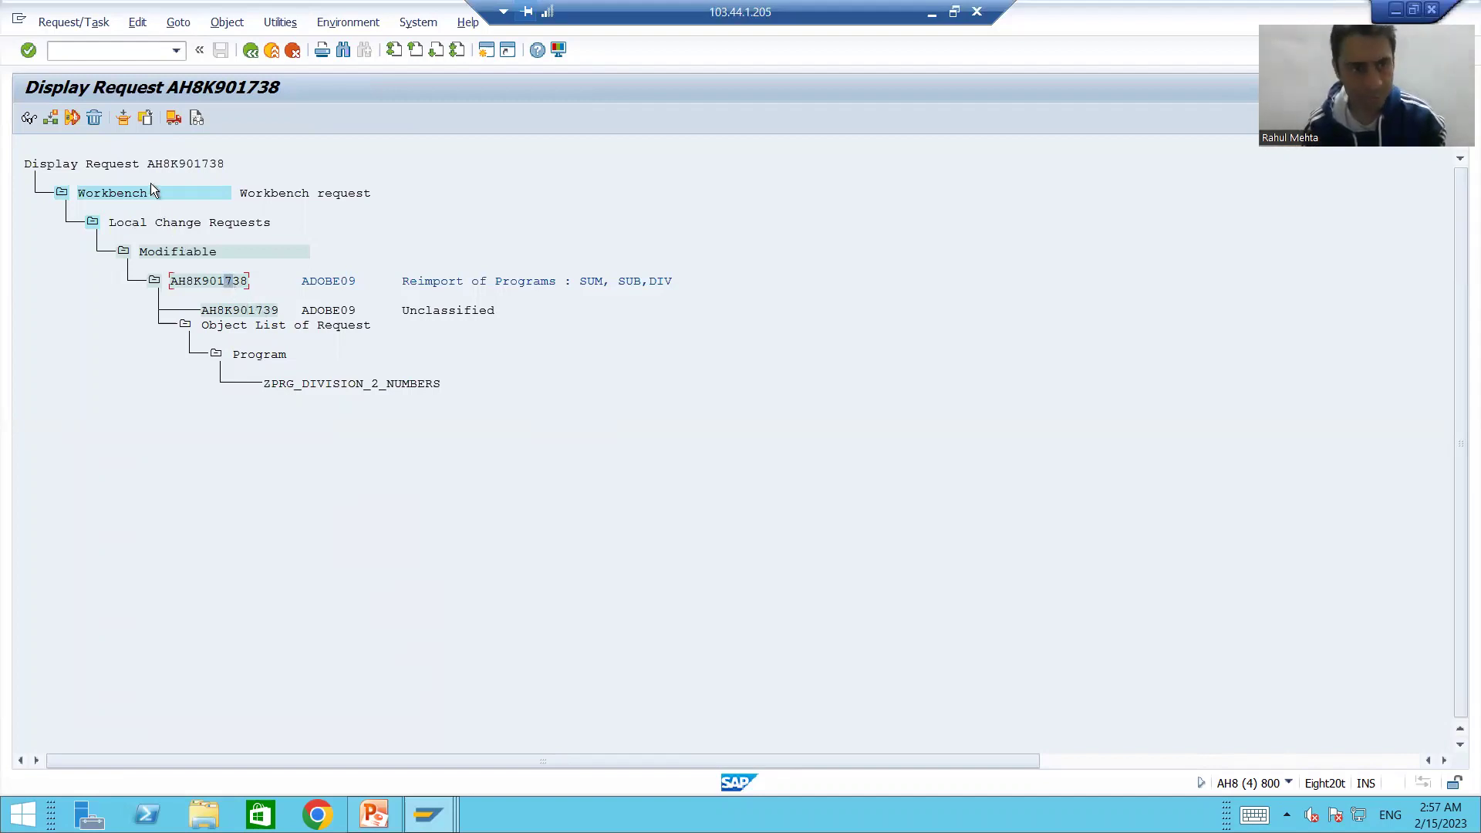
left_click(124, 118)
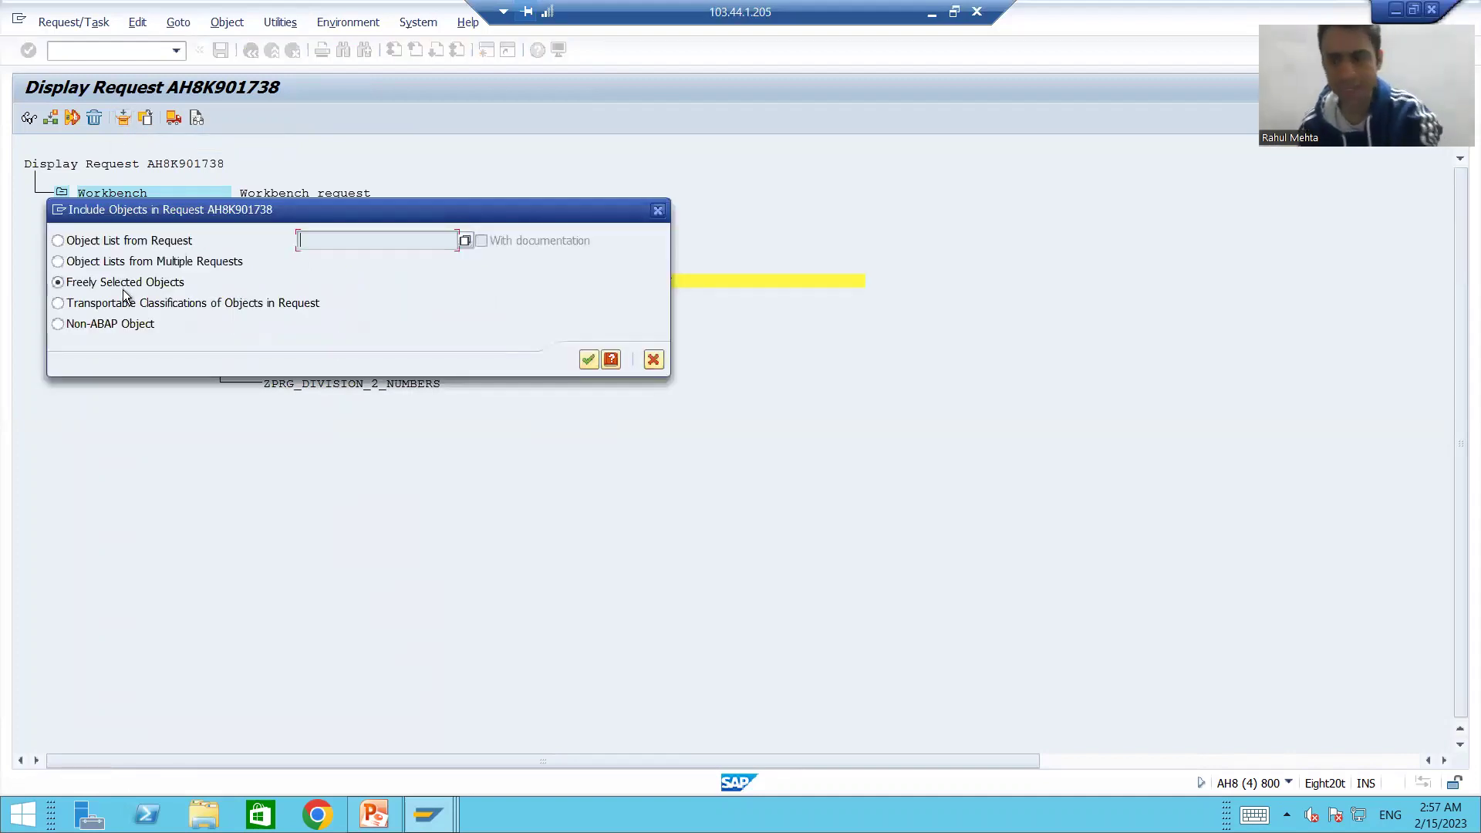
- Choose selection by object type and name, and copy ZPROGRAM_SUM_OF_TWO_NUMBERS from the ABAP Editor
key("Return")
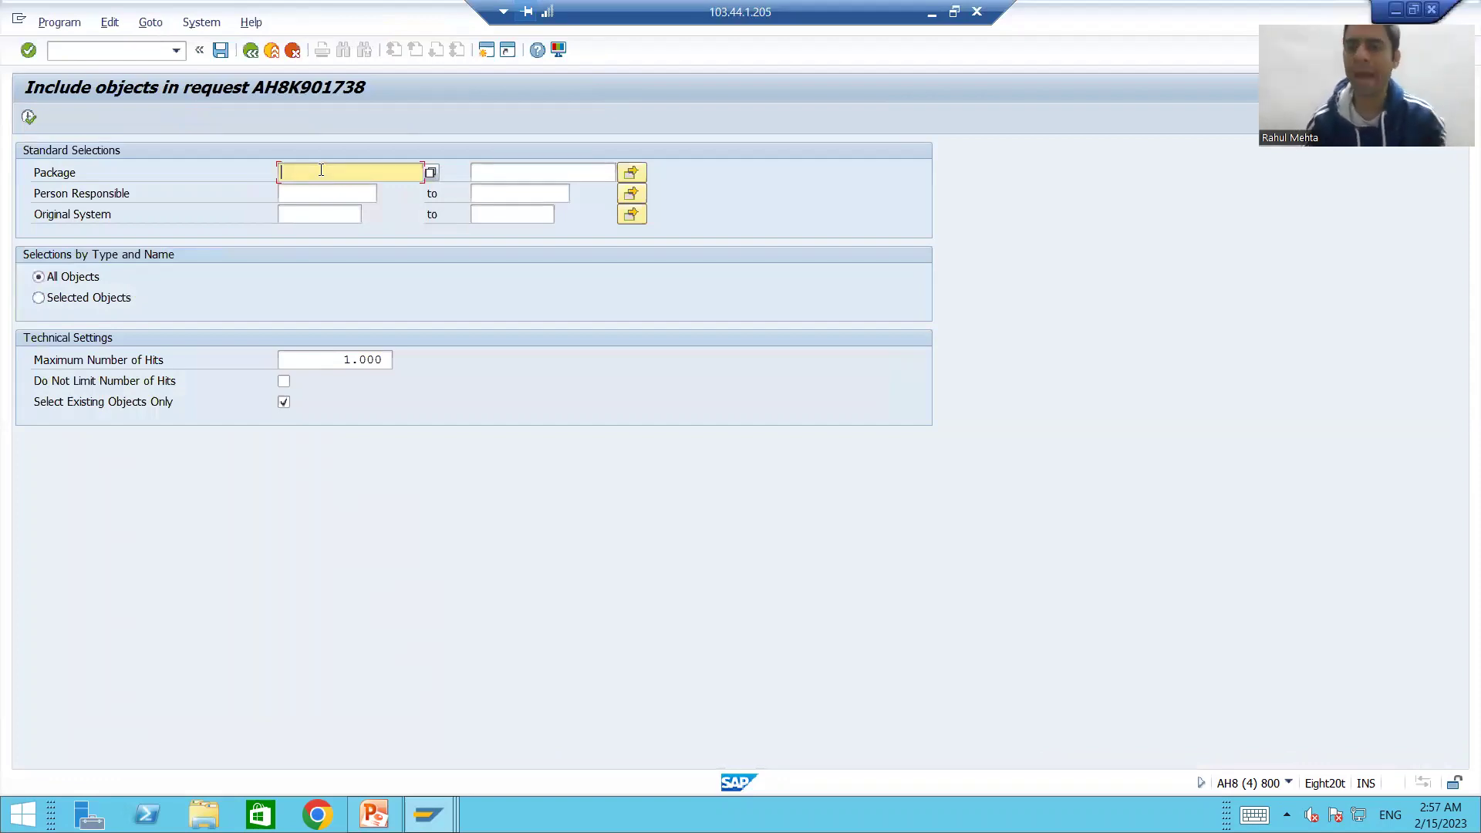
left_click(39, 299)
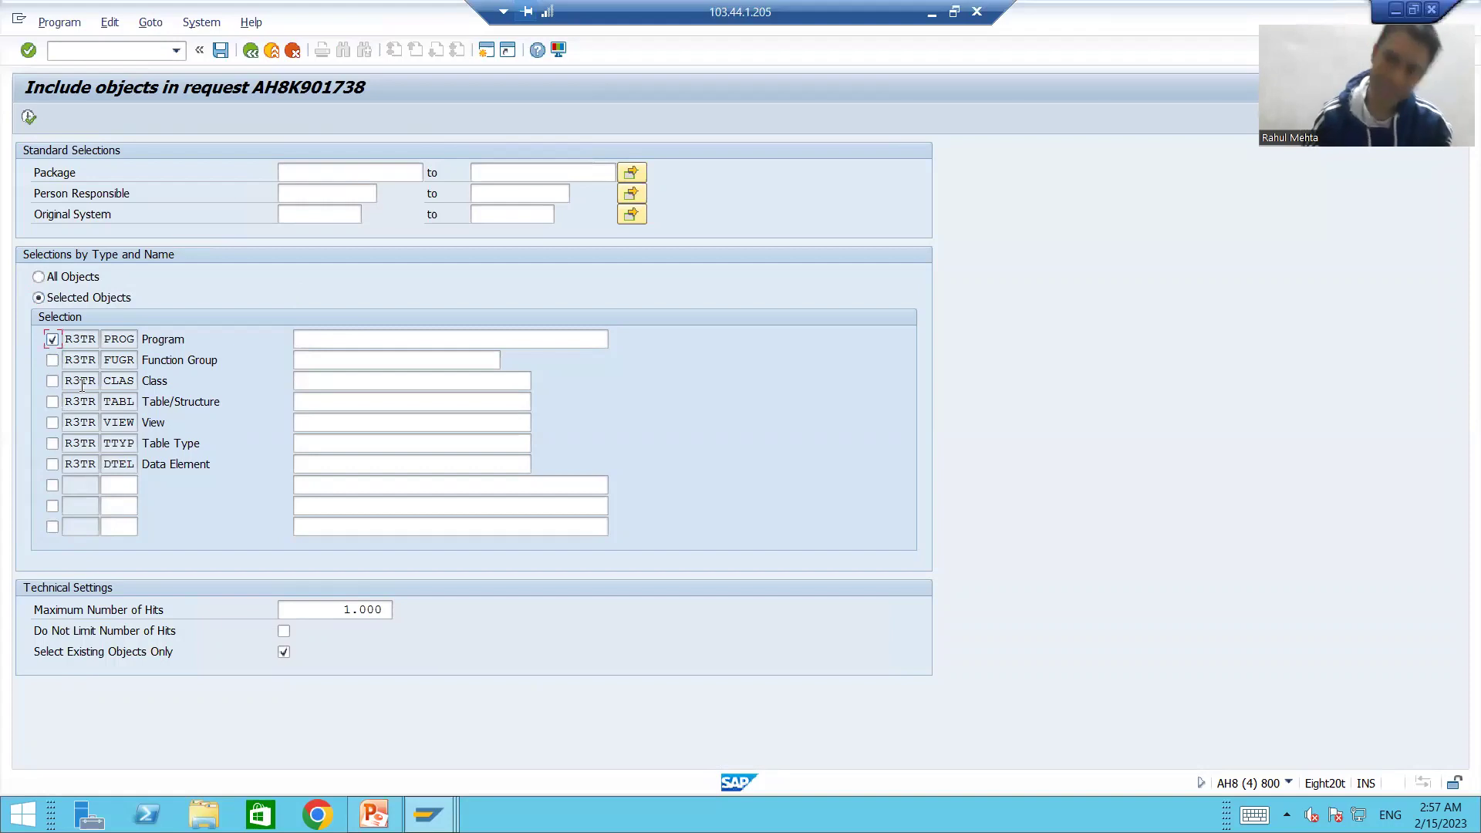
key("alt+Tab")
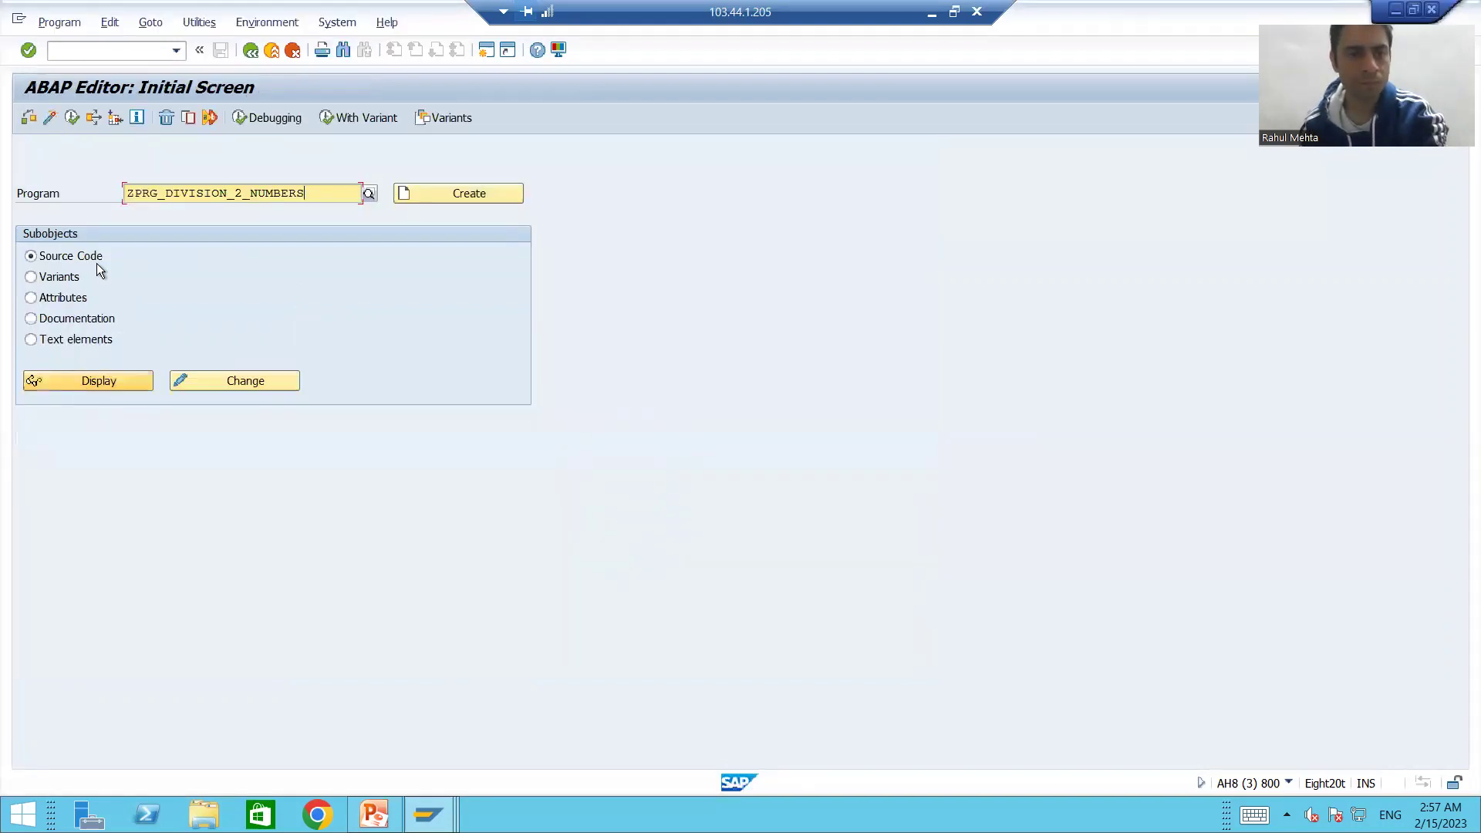
key("BackSpace")
key("BackSpace")
key("BackSpace")
key("BackSpace")
key("BackSpace")
key("BackSpace")
key("BackSpace")
key("BackSpace")
key("BackSpace")
key("BackSpace")
key("BackSpace")
key("BackSpace")
key("BackSpace")
key("BackSpace")
key("BackSpace")
key("BackSpace")
key("BackSpace")
key("BackSpace")
key("BackSpace")
key("BackSpace")
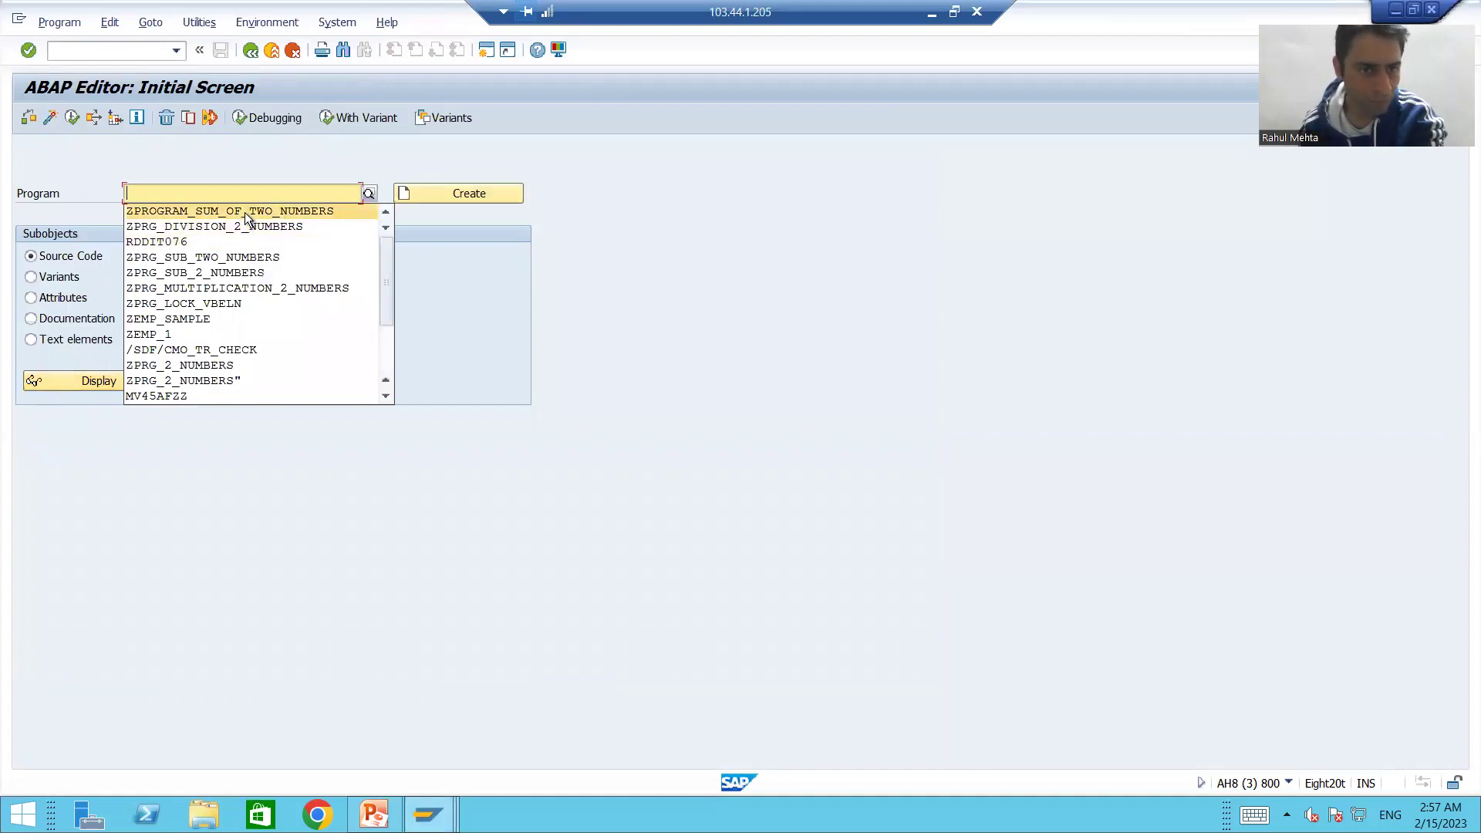
left_click(330, 211)
left_click_drag(339, 192, 124, 193)
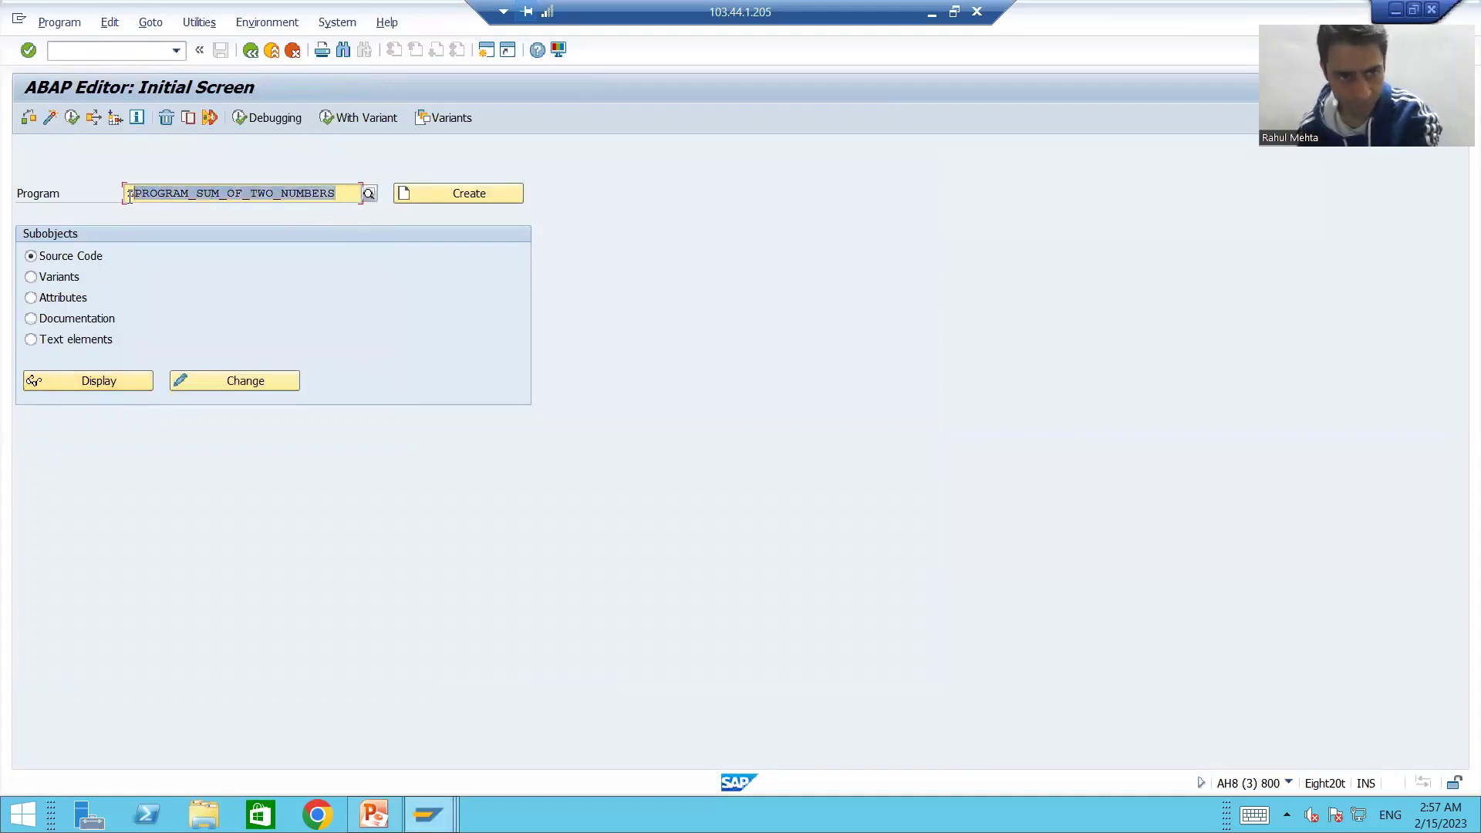
key("ctrl+c")
key("alt+Tab")
- Paste ZPROGRAM_SUM_OF_TWO_NUMBERS as the program, execute, and include it in the request
left_click(345, 338)
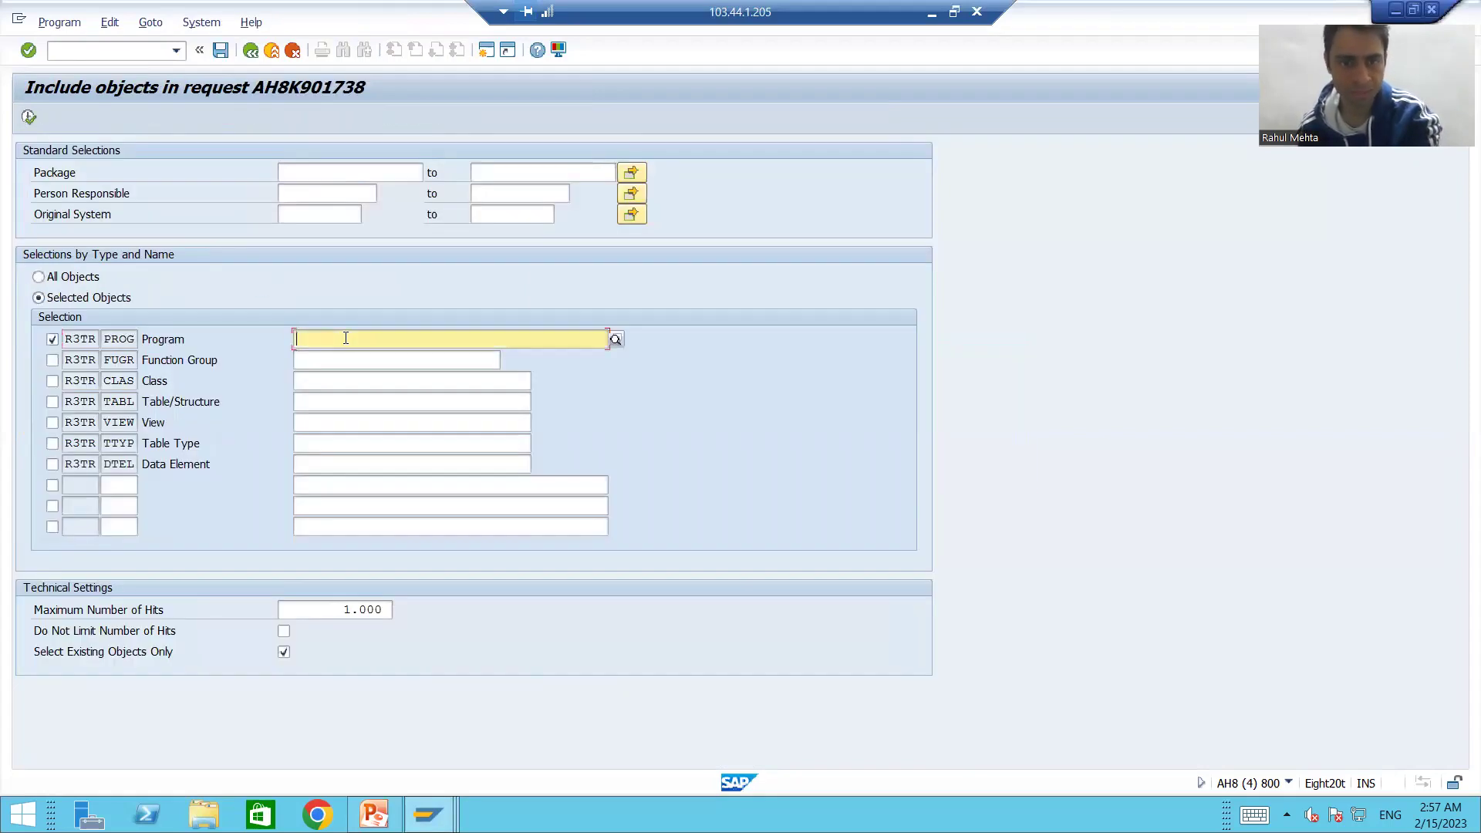
key("ctrl+v")
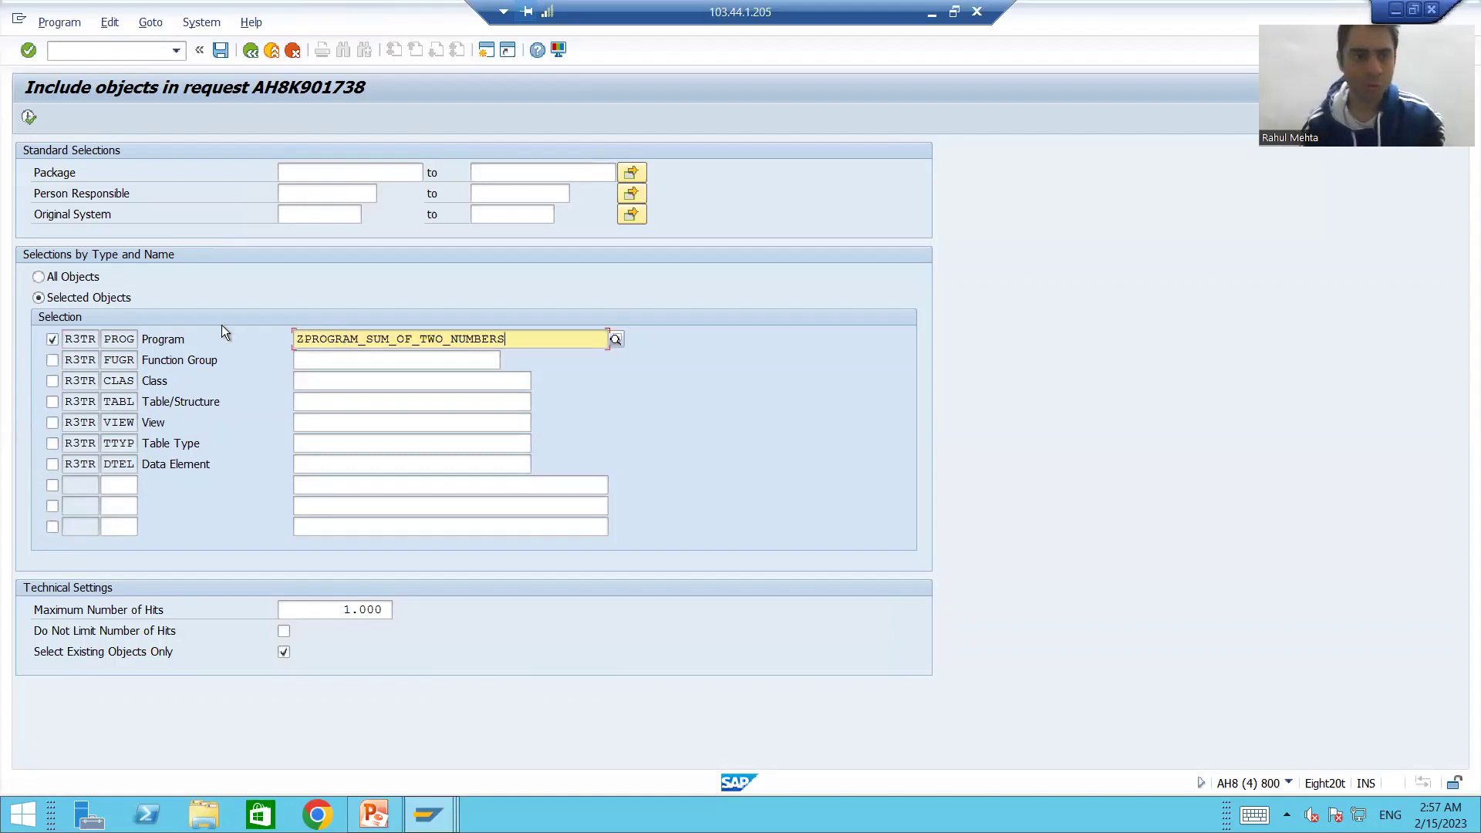
left_click(29, 118)
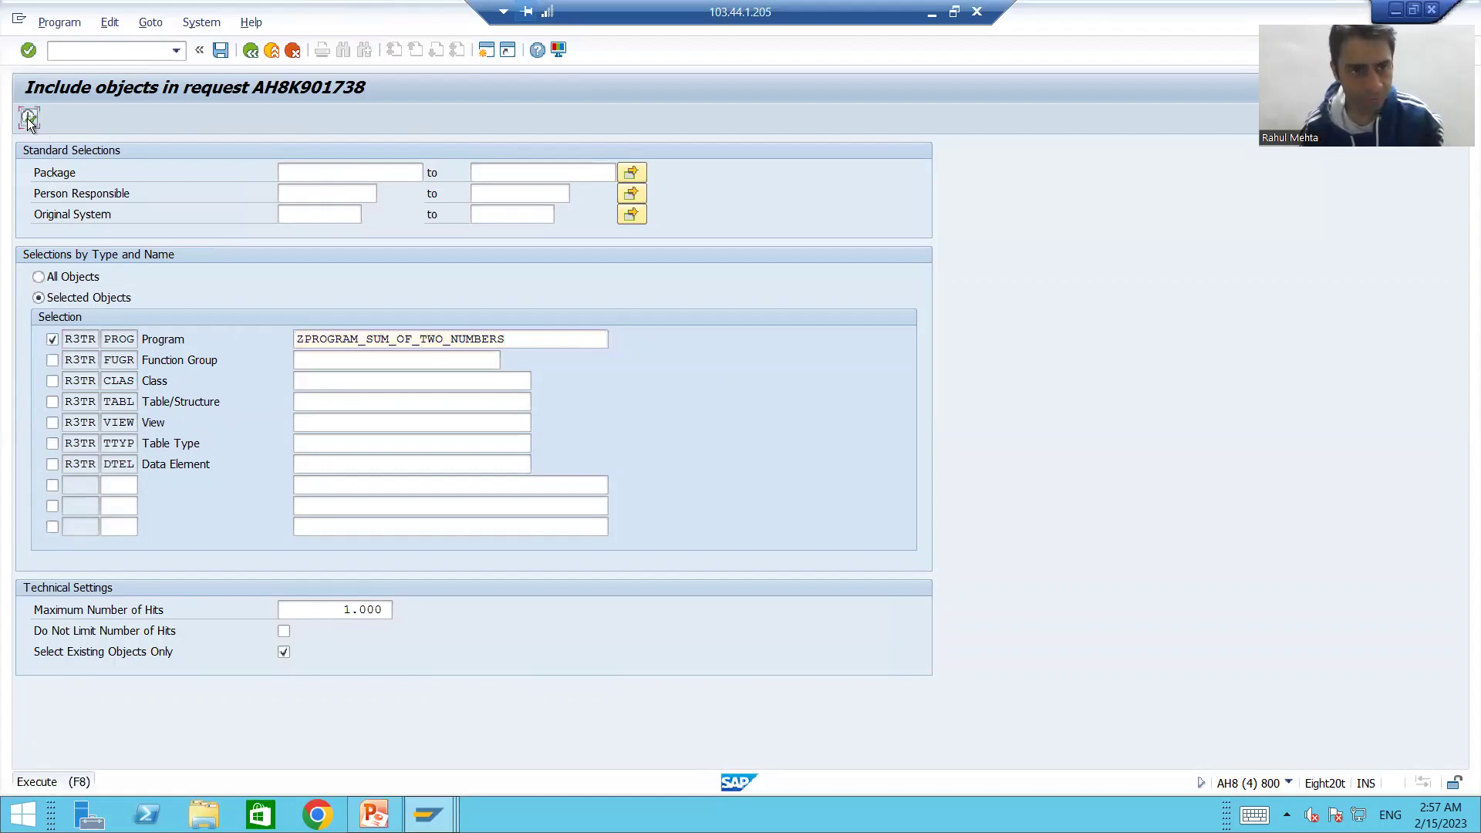
left_click(267, 252)
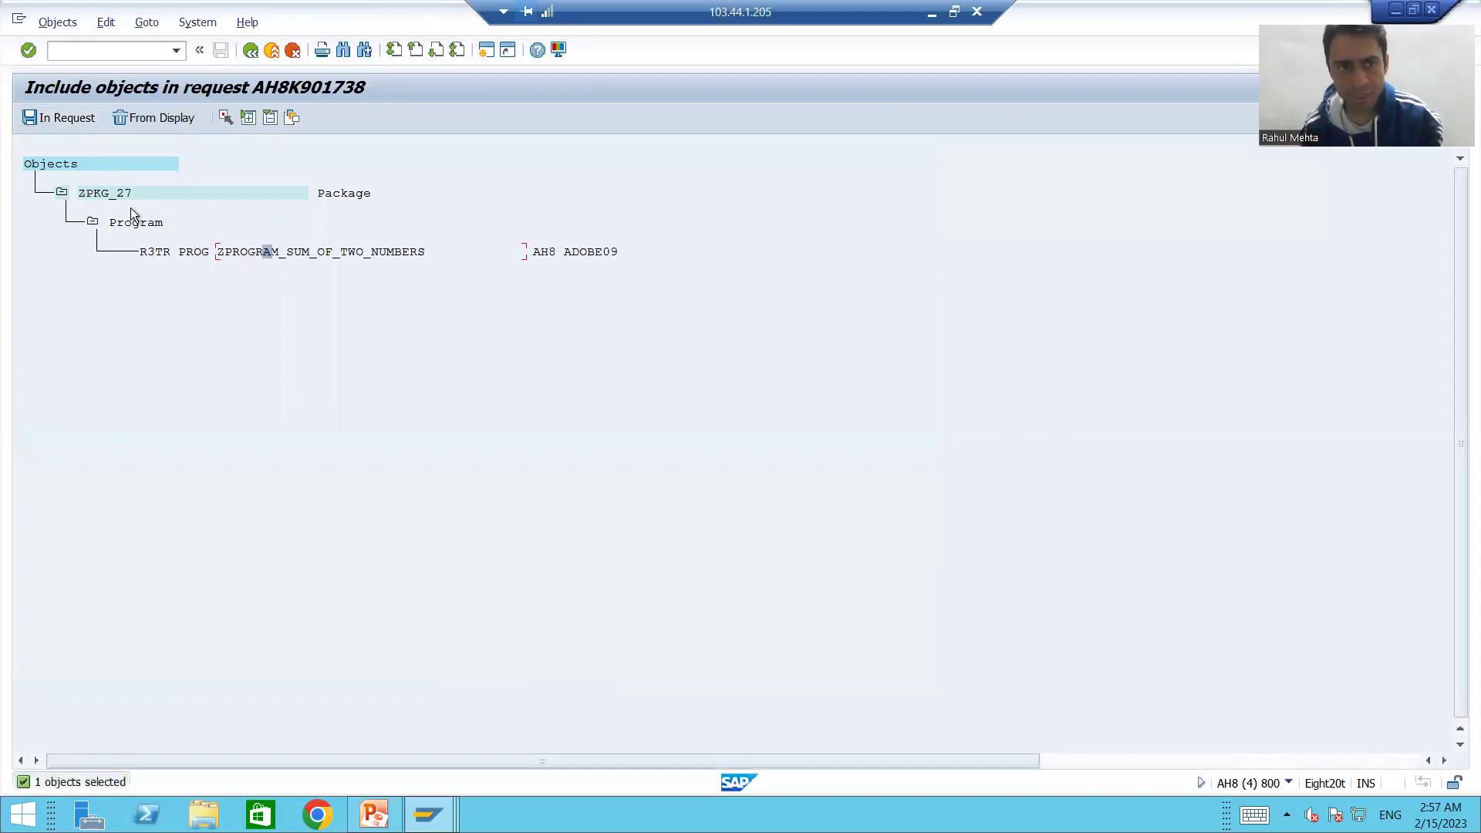
left_click(48, 117)
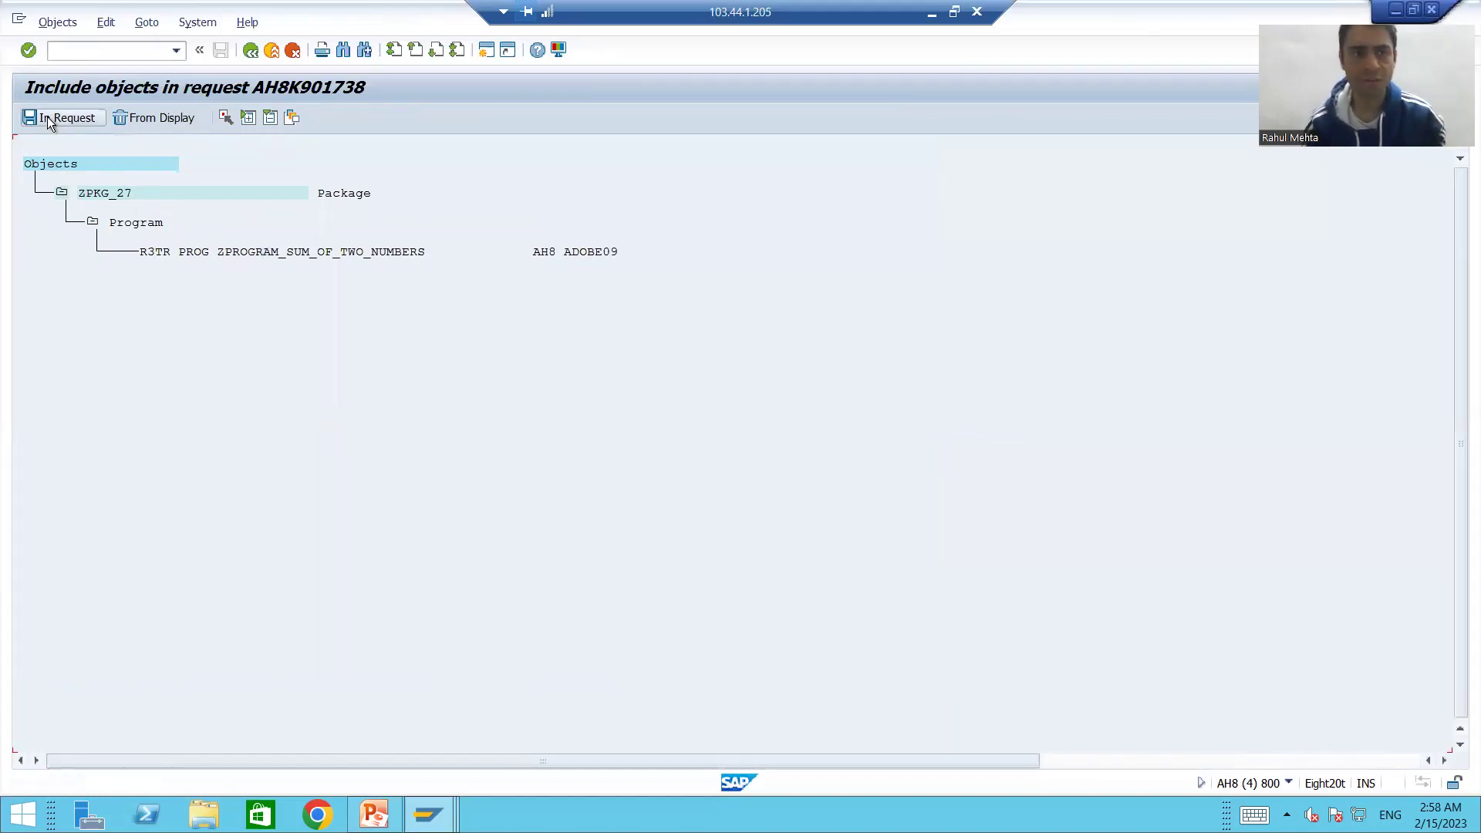
key("F3")
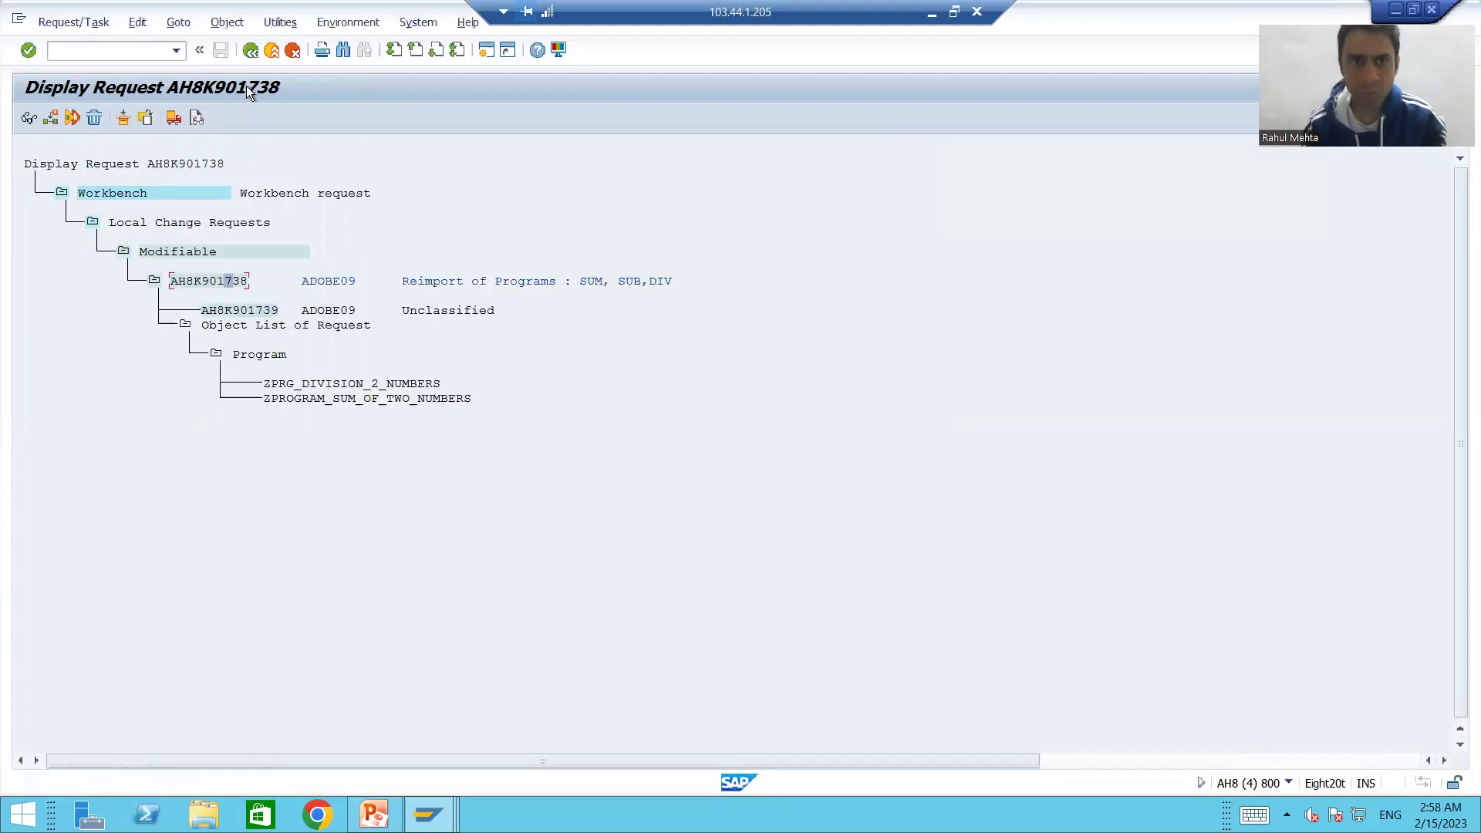
- Pick ZPRG_SUB_TWO_NUMBERS from the ABAP Editor's recent program names
left_click(336, 400)
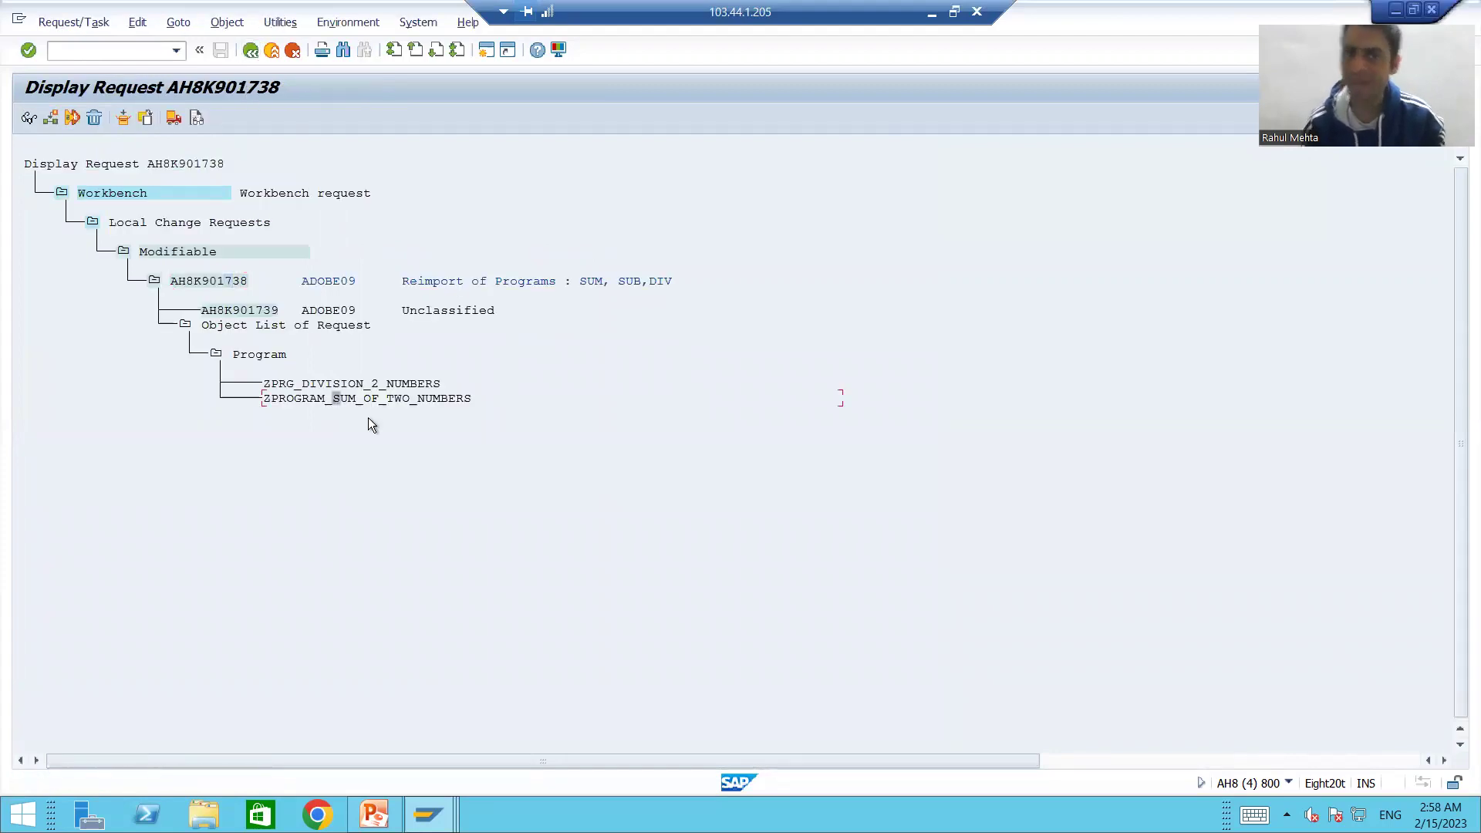
double_click(302, 401)
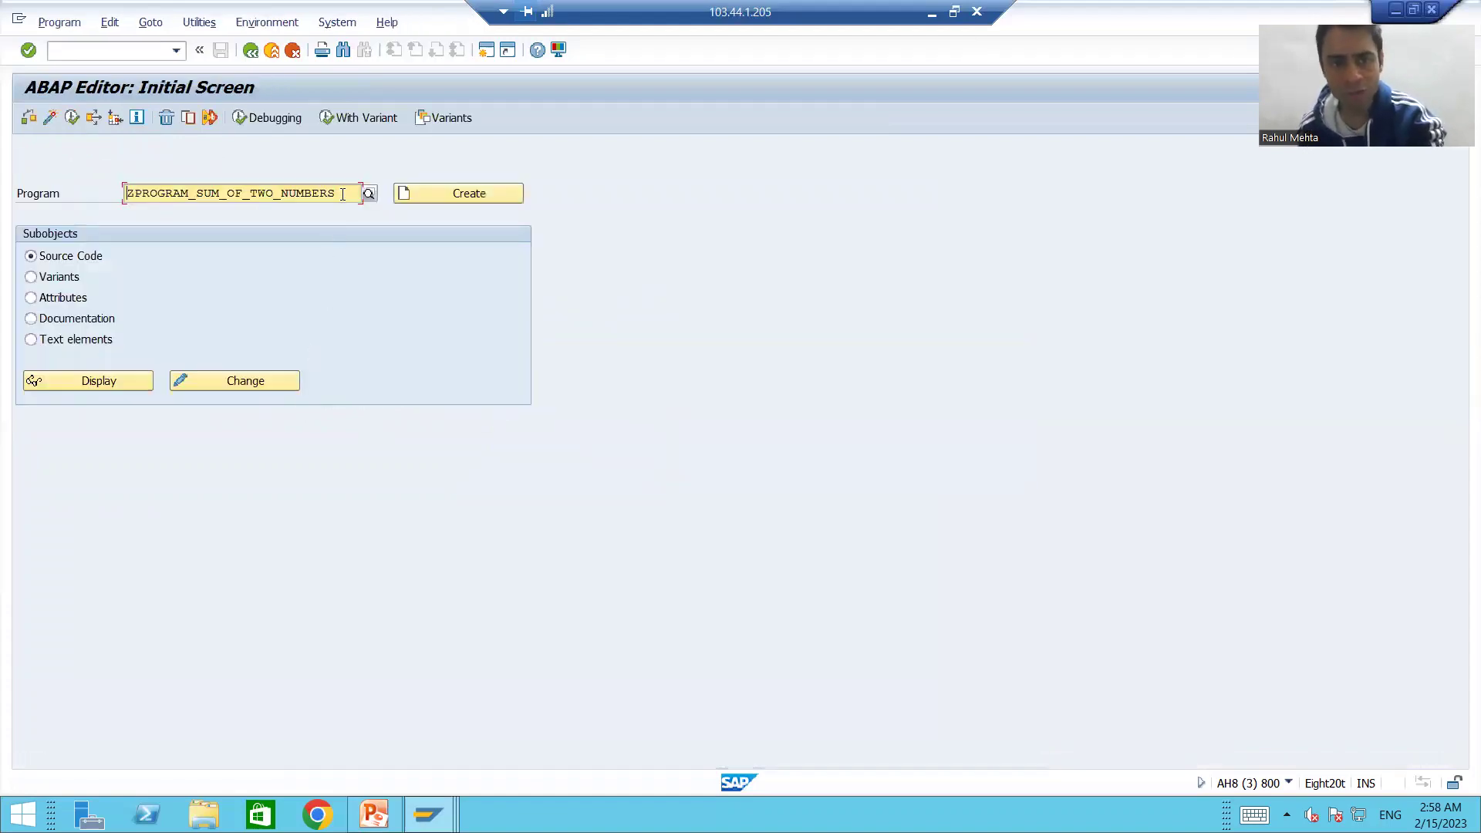
key("BackSpace")
key("BackSpace")
key("BackSpace")
key("BackSpace")
key("BackSpace")
key("BackSpace")
key("BackSpace")
key("BackSpace")
key("BackSpace")
key("BackSpace")
key("BackSpace")
key("BackSpace")
key("BackSpace")
key("BackSpace")
key("BackSpace")
key("BackSpace")
key("BackSpace")
key("BackSpace")
key("BackSpace")
key("BackSpace")
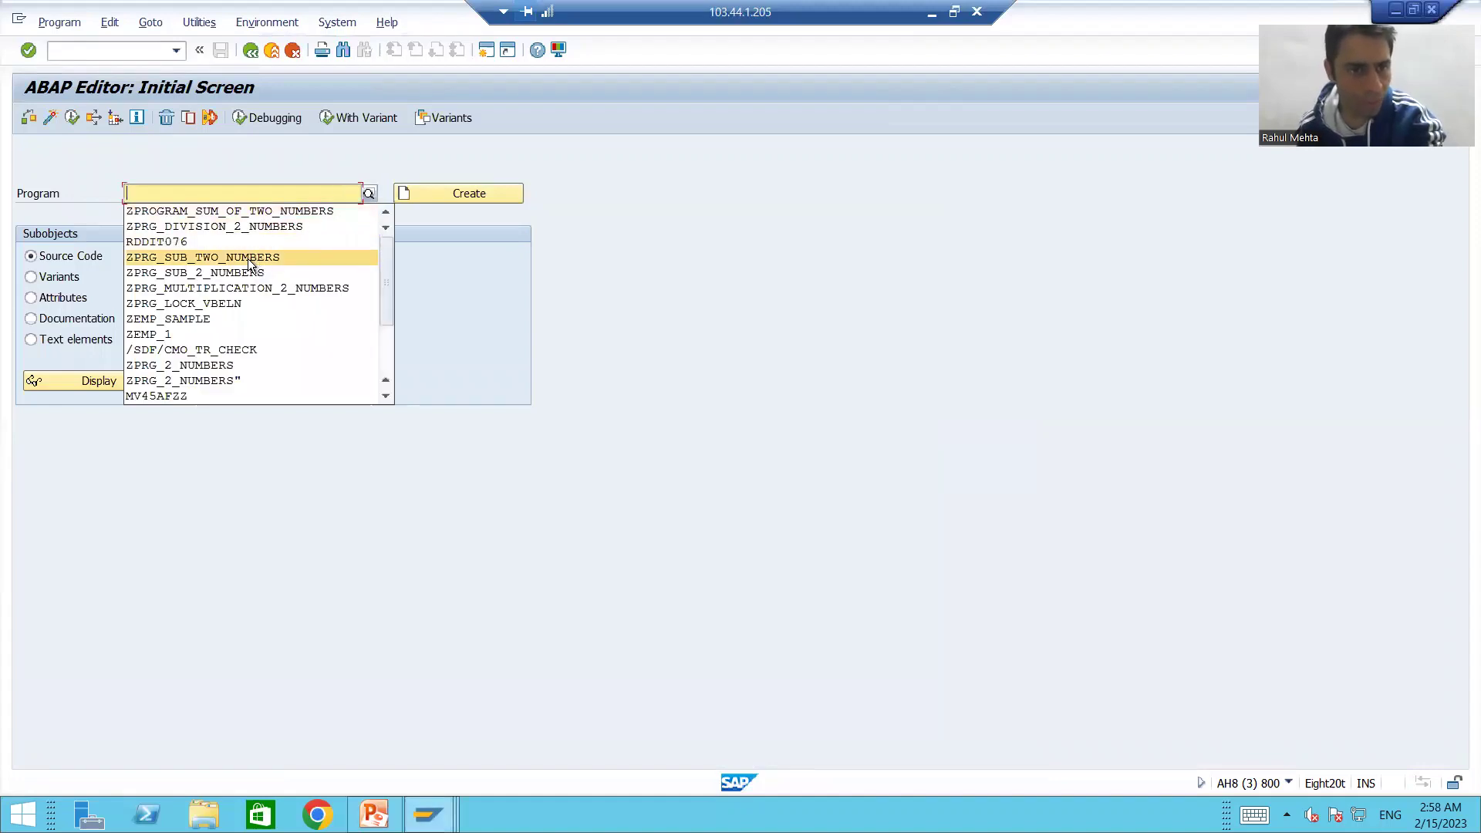
left_click(247, 257)
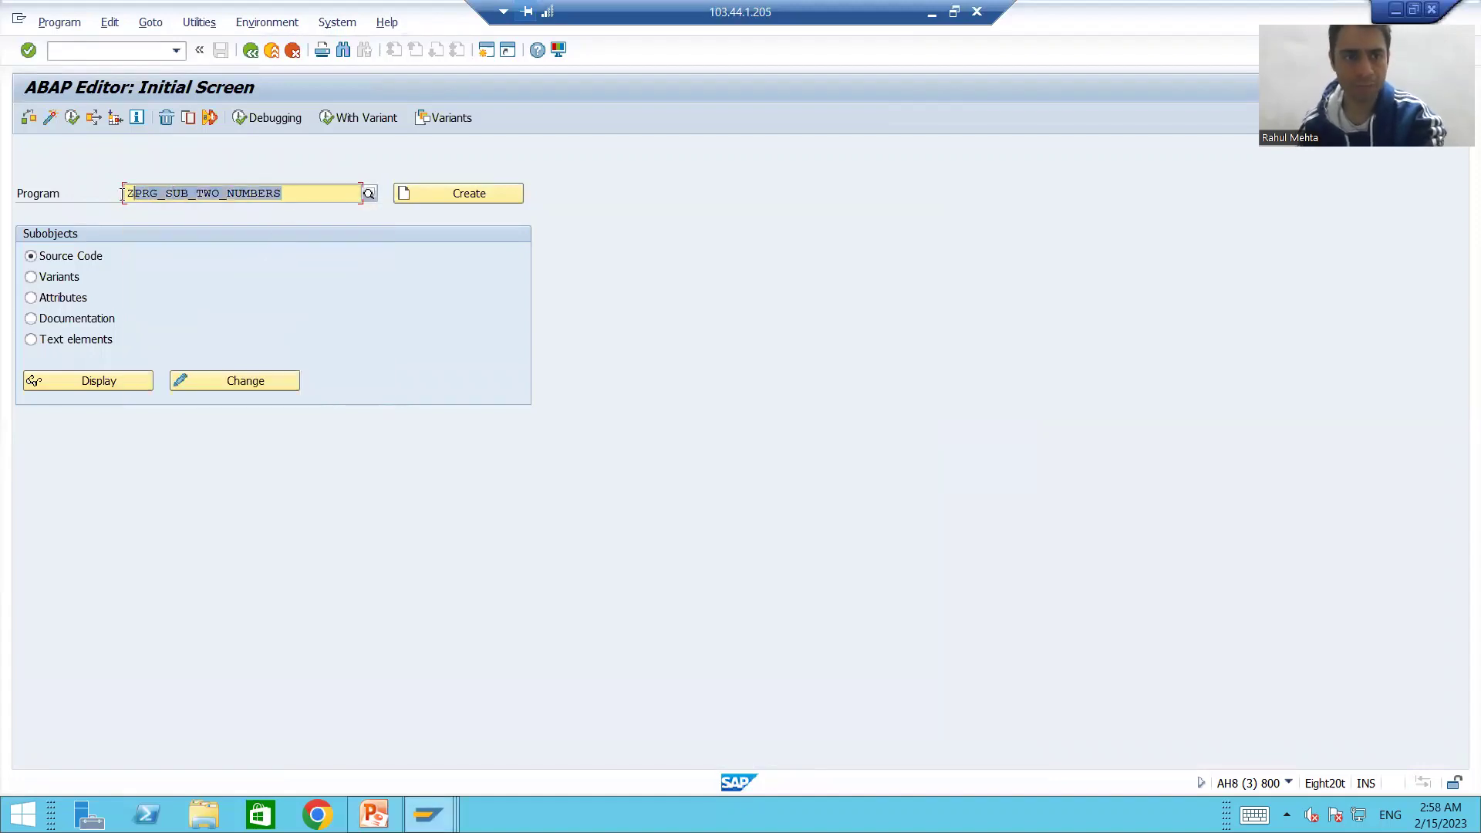
key("alt+Tab")
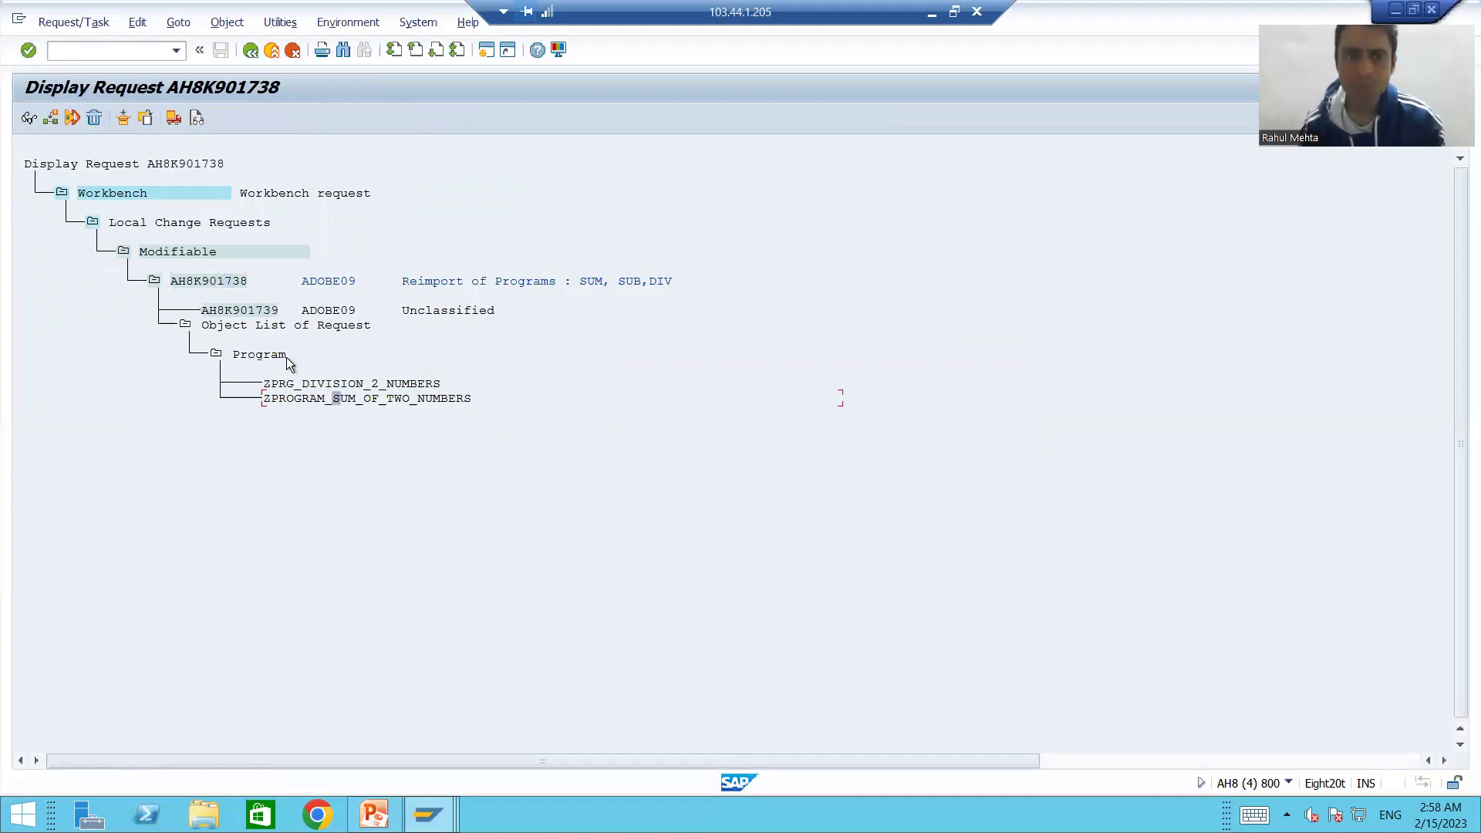
left_click(226, 281)
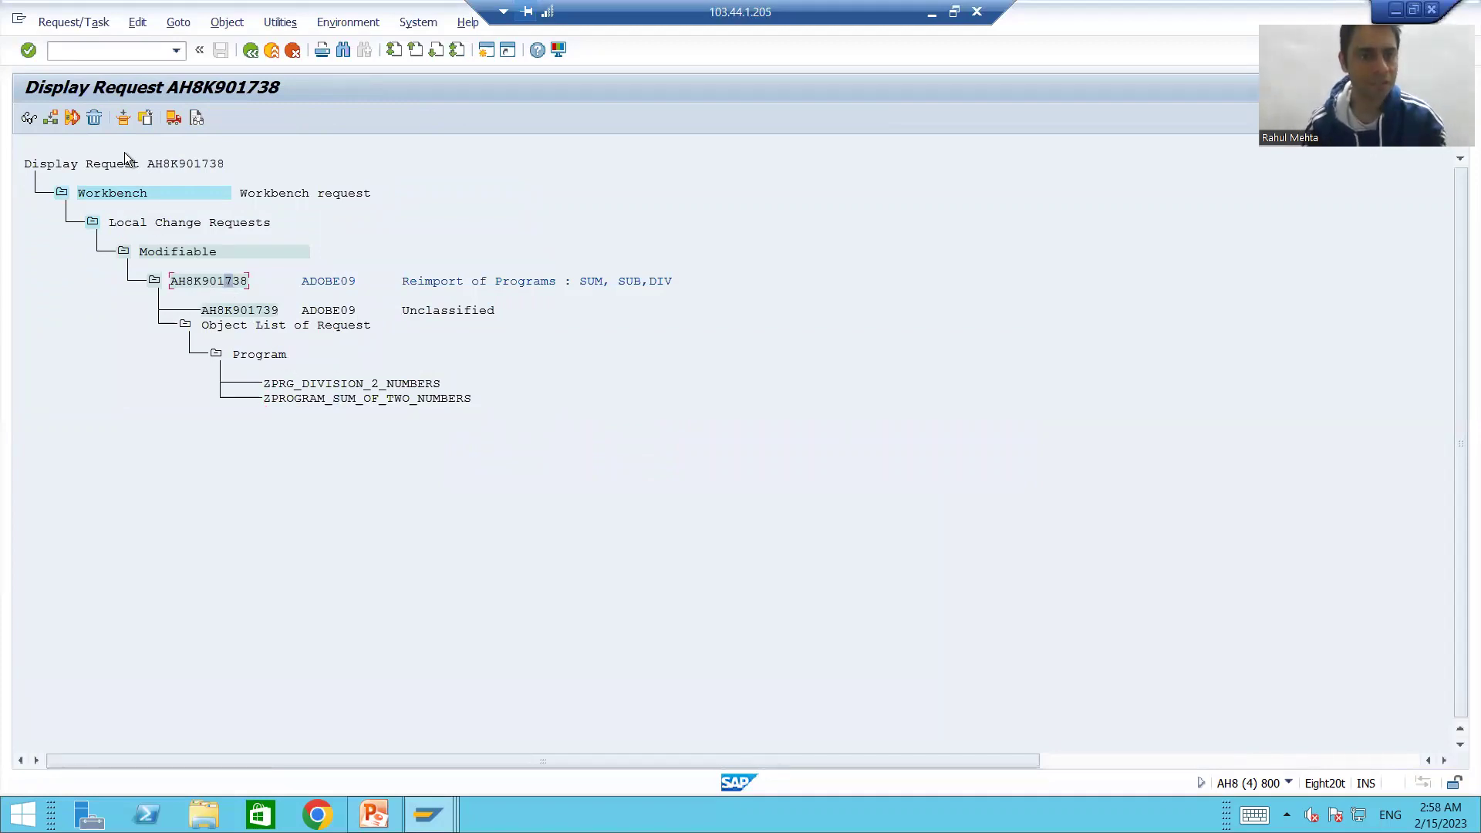
- Include ZPRG_SUB_TWO_NUMBERS as a Program object in request AH8K901738 and go back
left_click(124, 119)
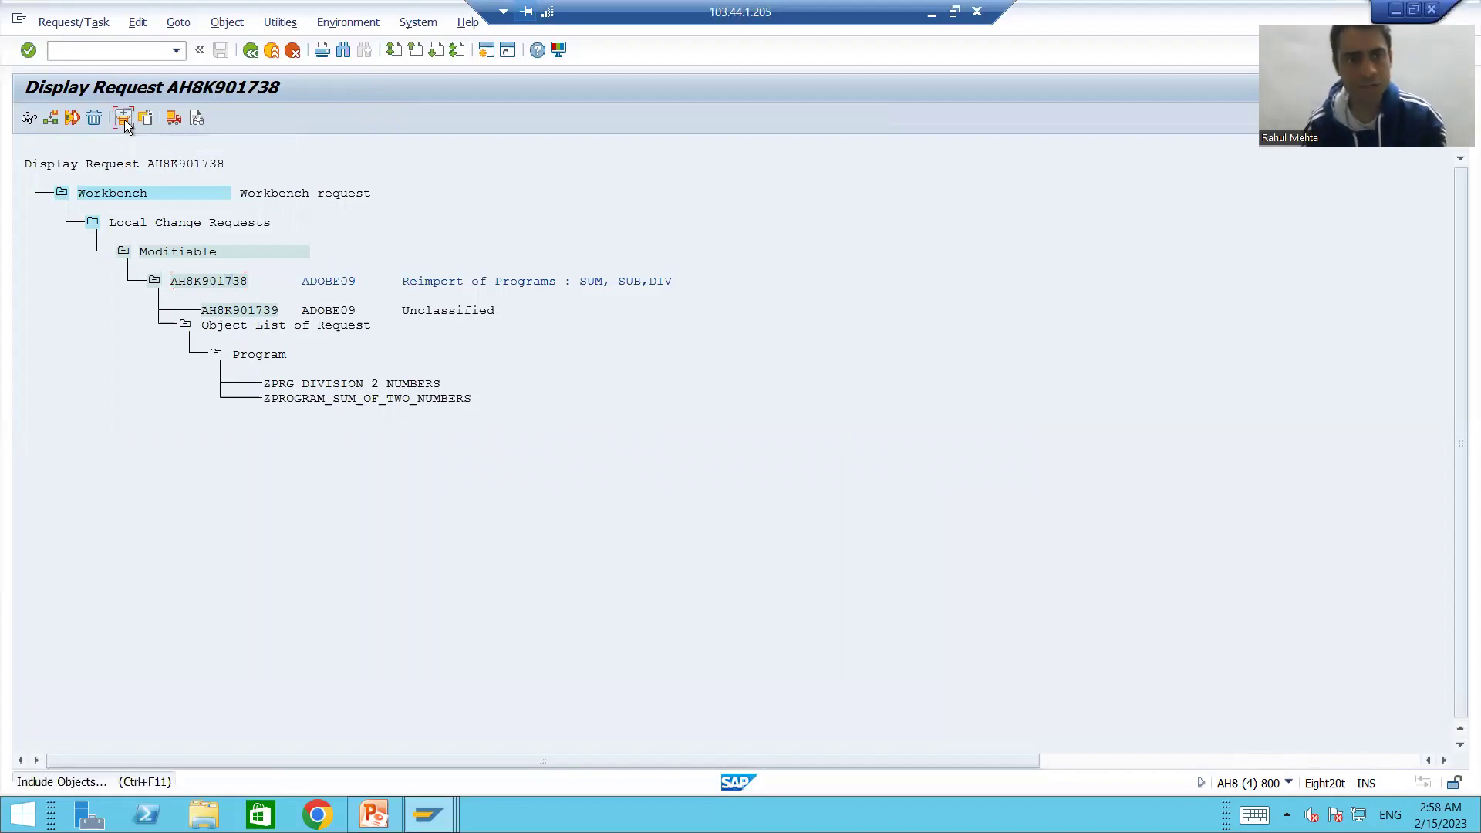
left_click(588, 360)
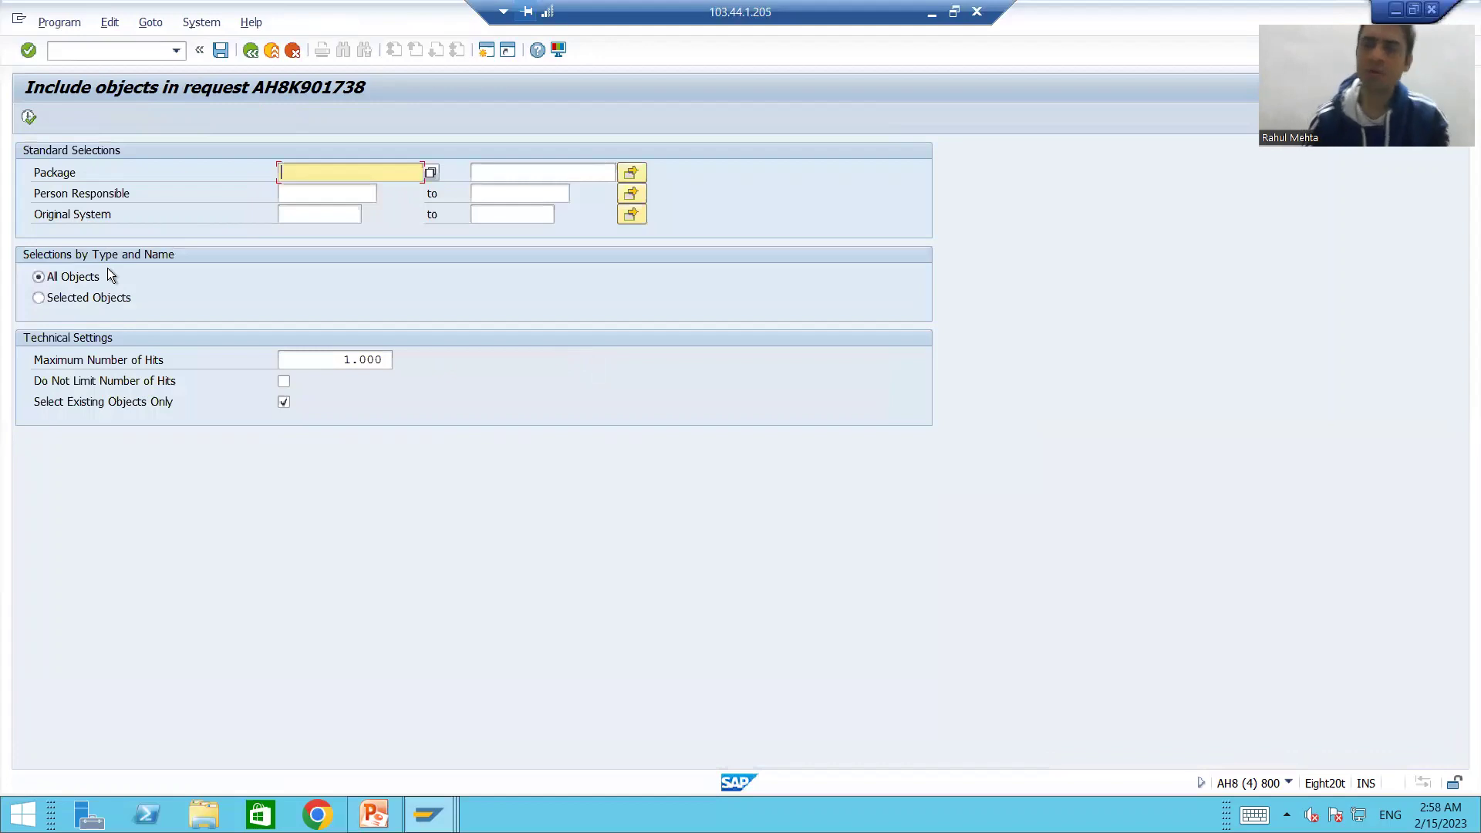
left_click(38, 297)
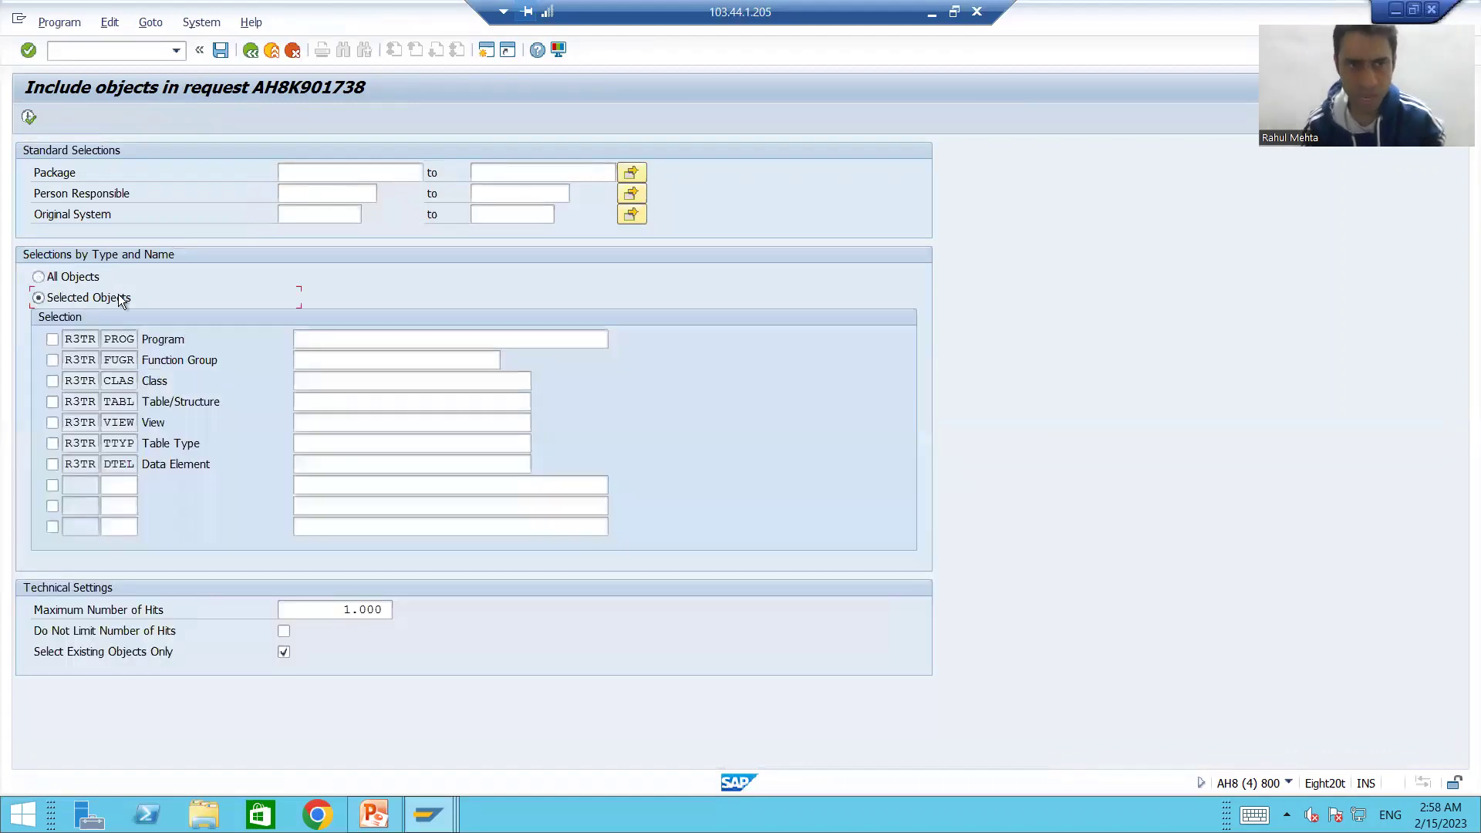
left_click(320, 336)
type("ZPRG_SUB_TWO_NUMBERS")
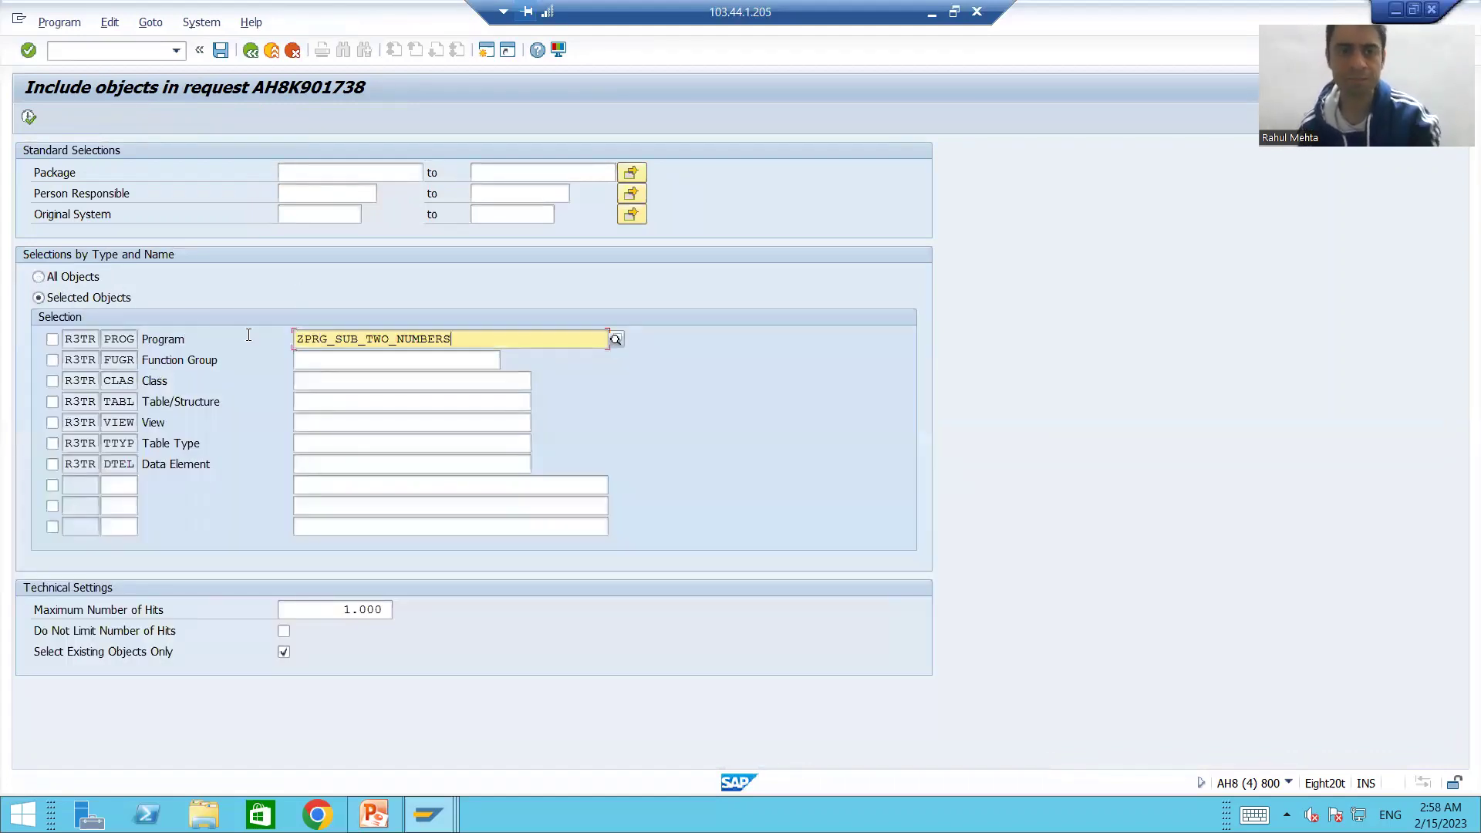
left_click(31, 115)
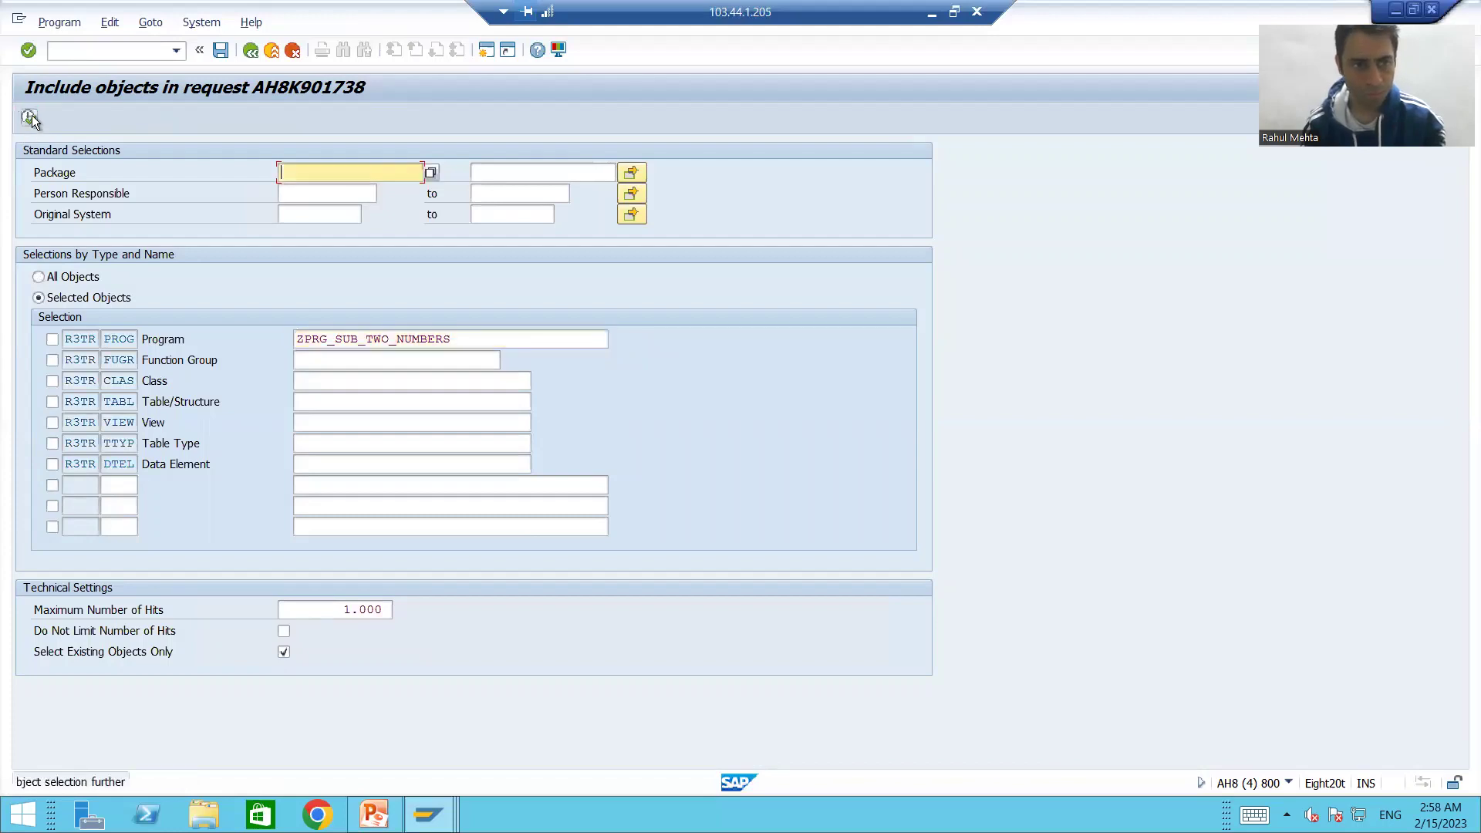
left_click(52, 340)
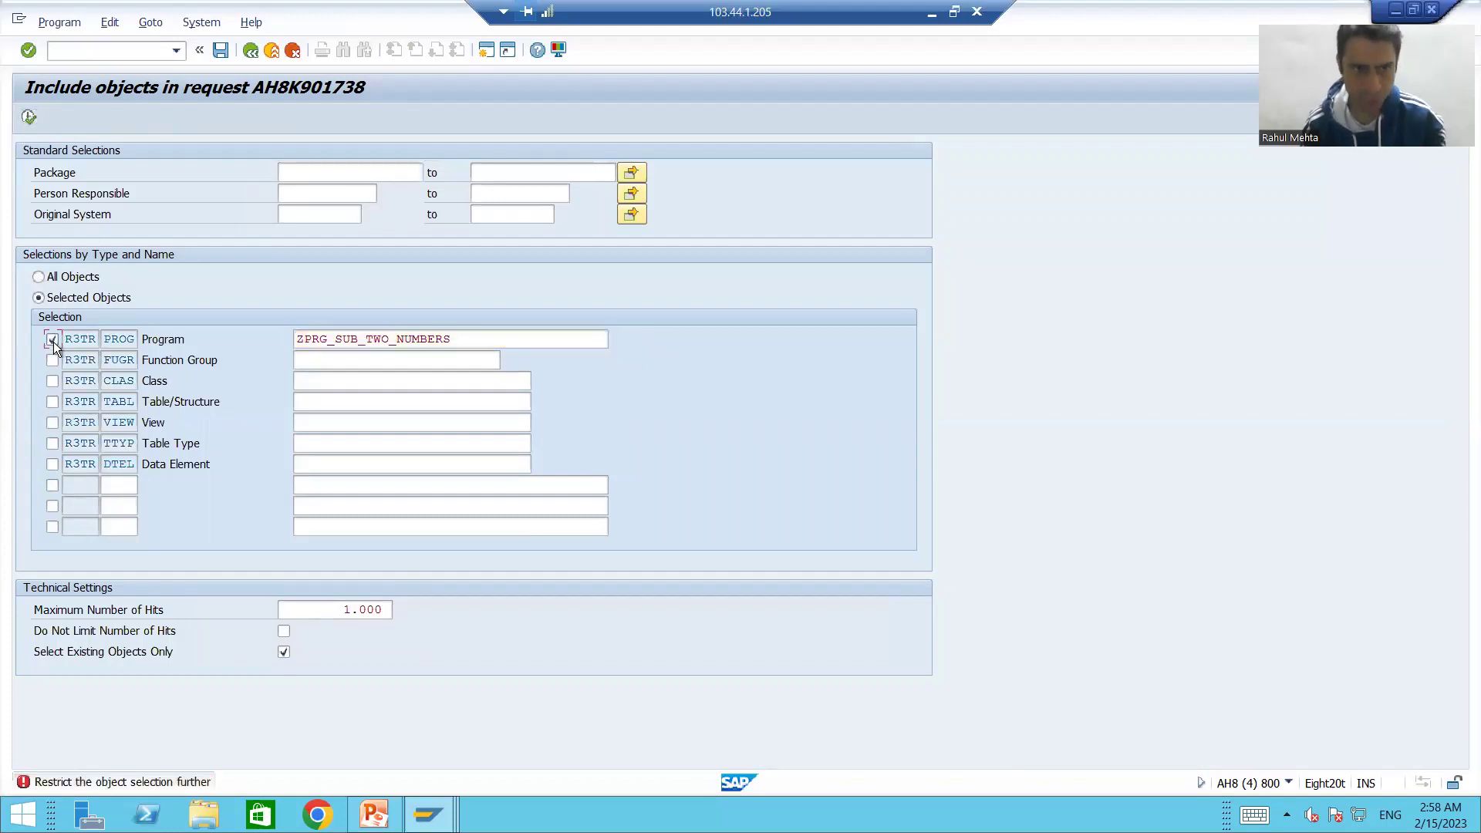
left_click(29, 117)
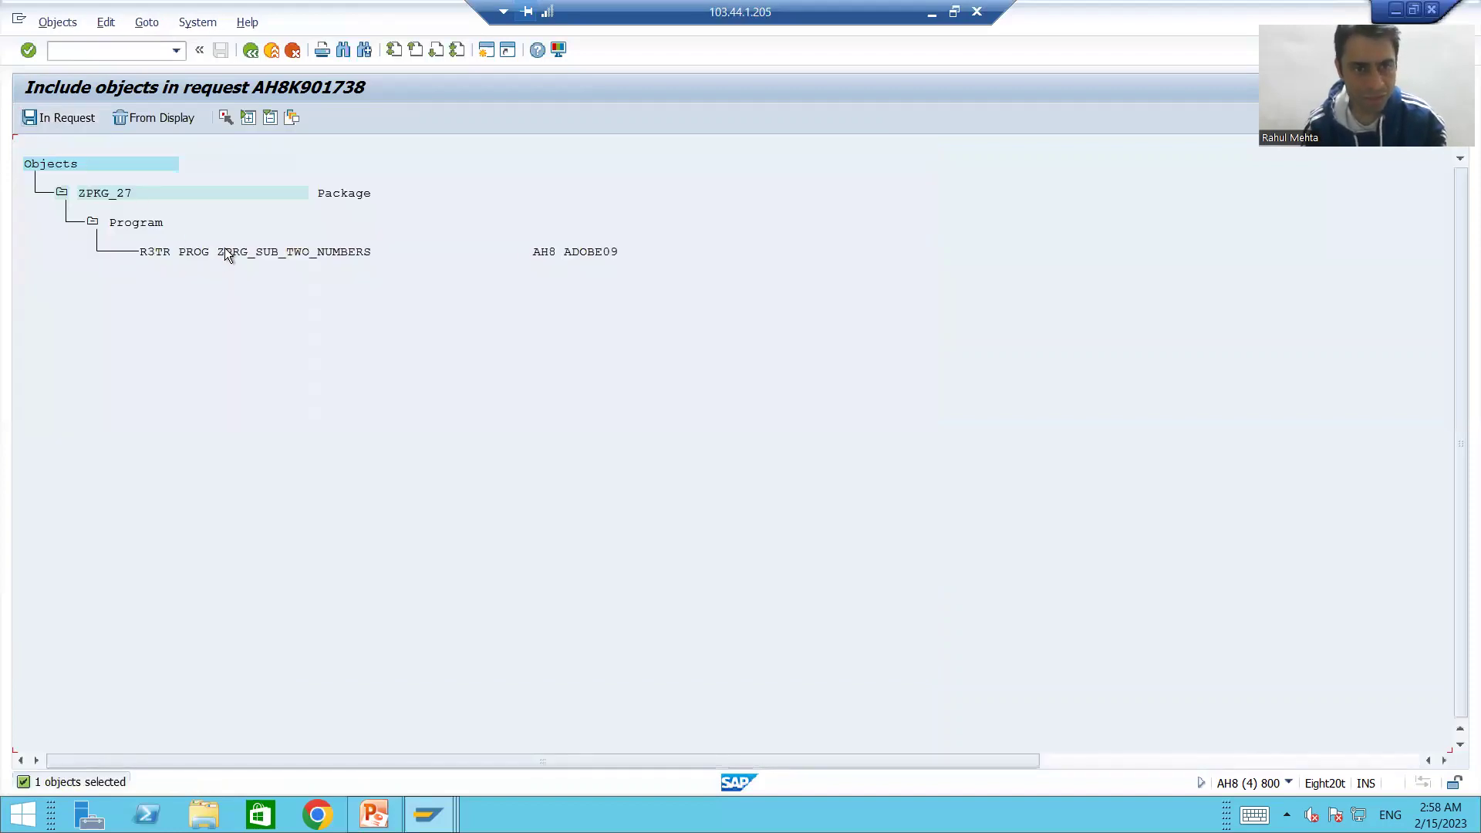
left_click(63, 119)
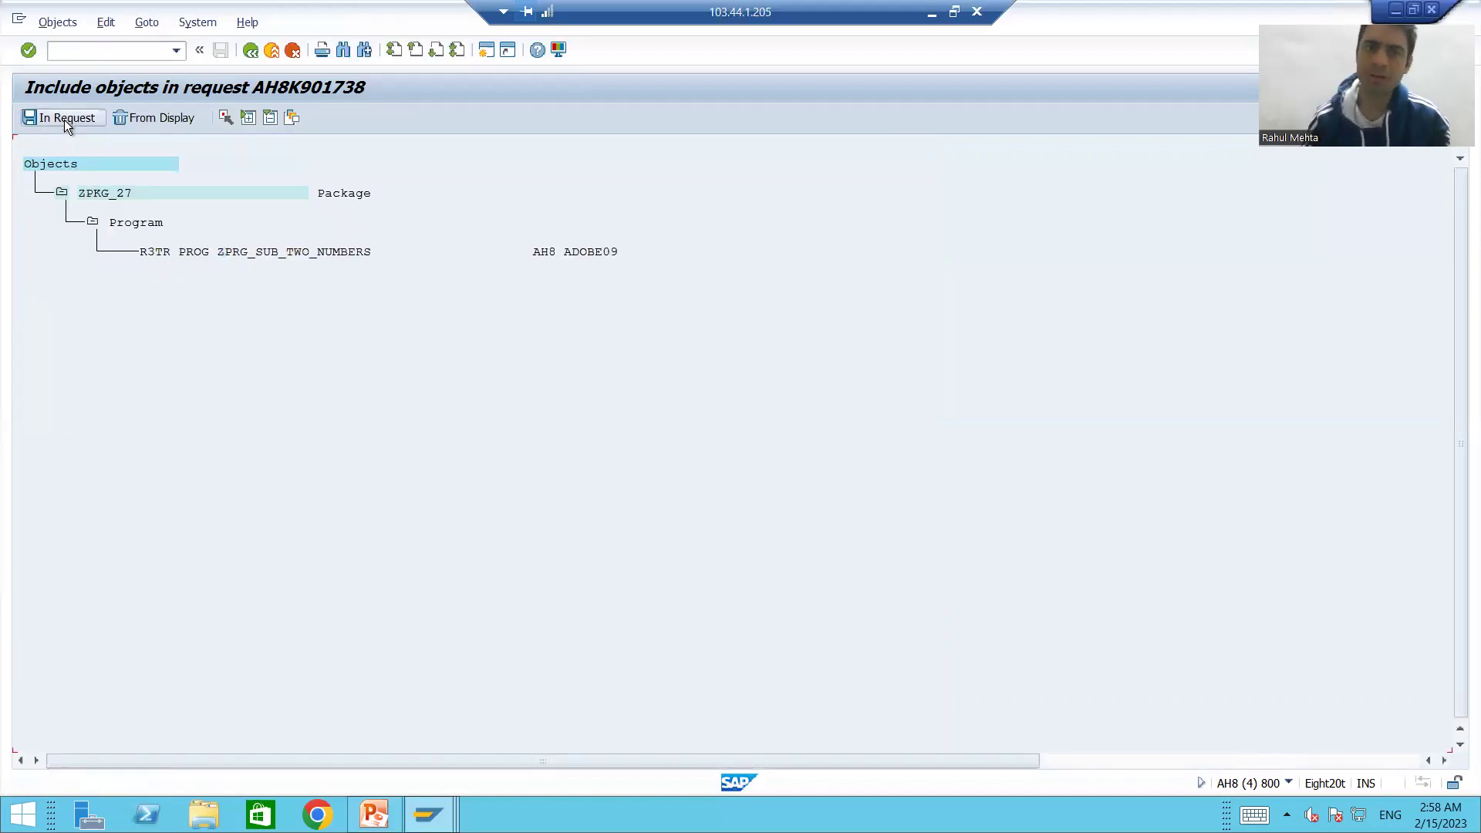
left_click(251, 50)
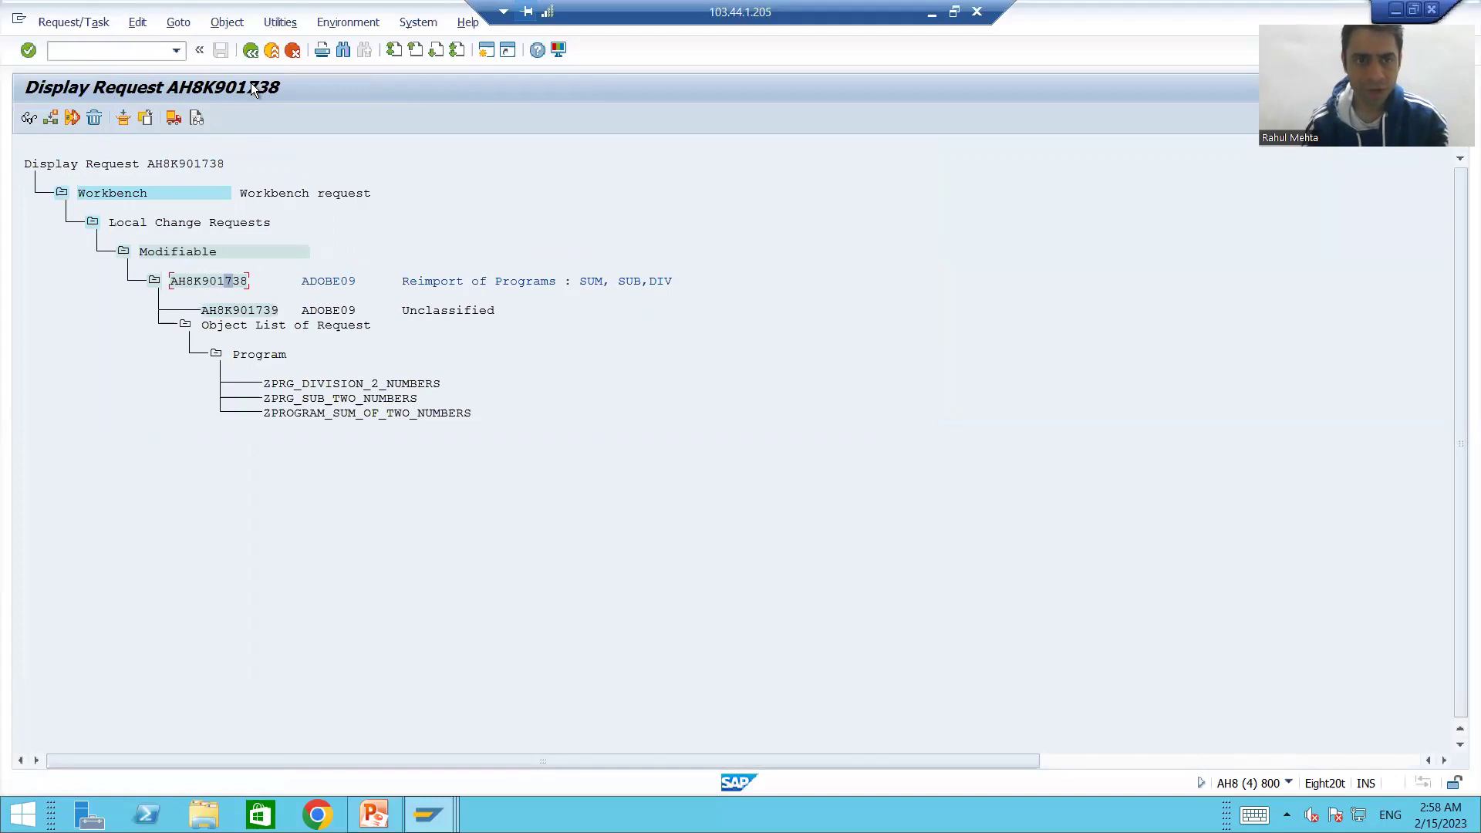
- Release request AH8K901738 directly and return to the Transport Organizer start screen
left_click(320, 384)
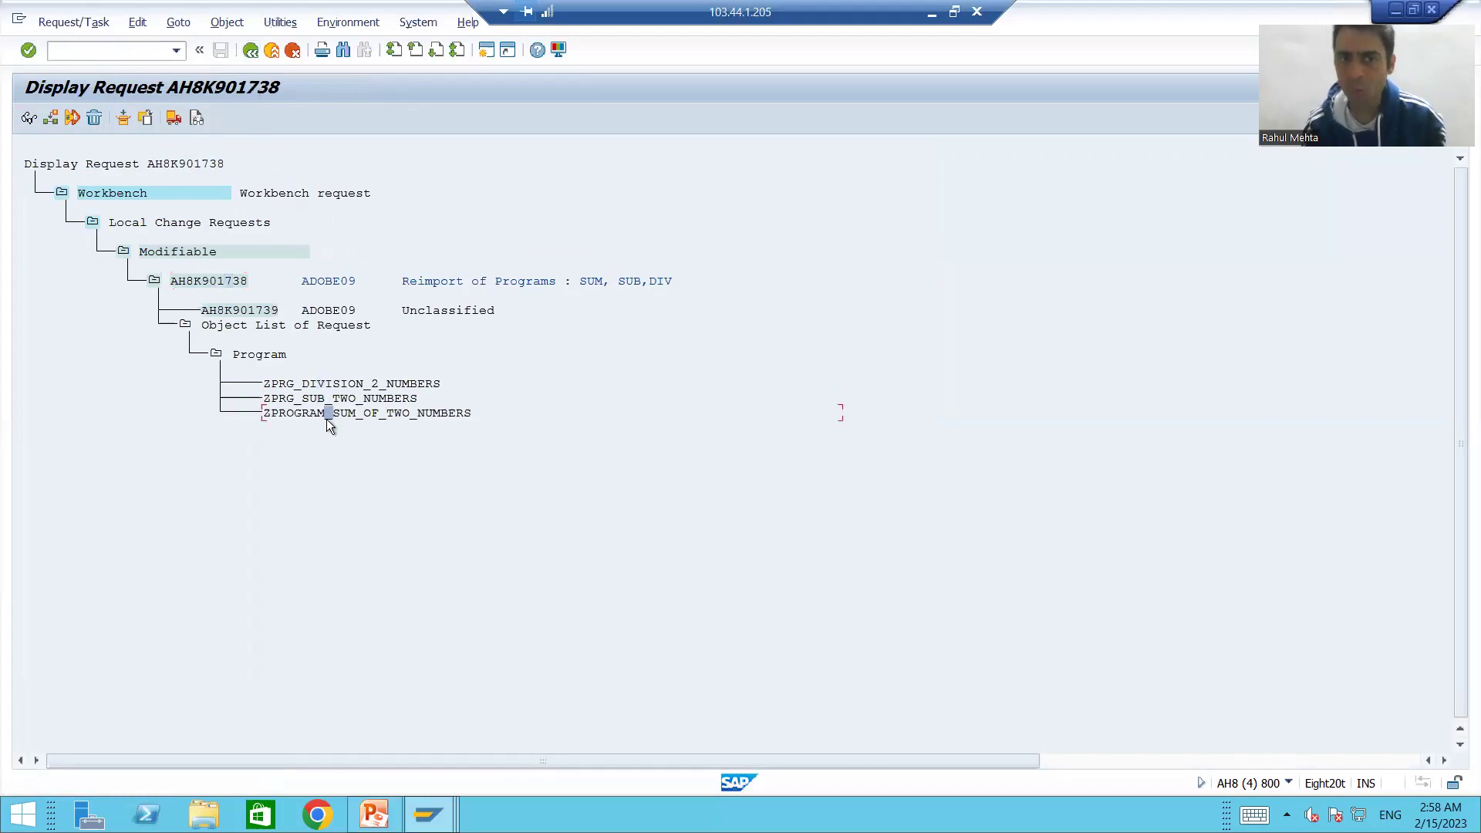
left_click(241, 284)
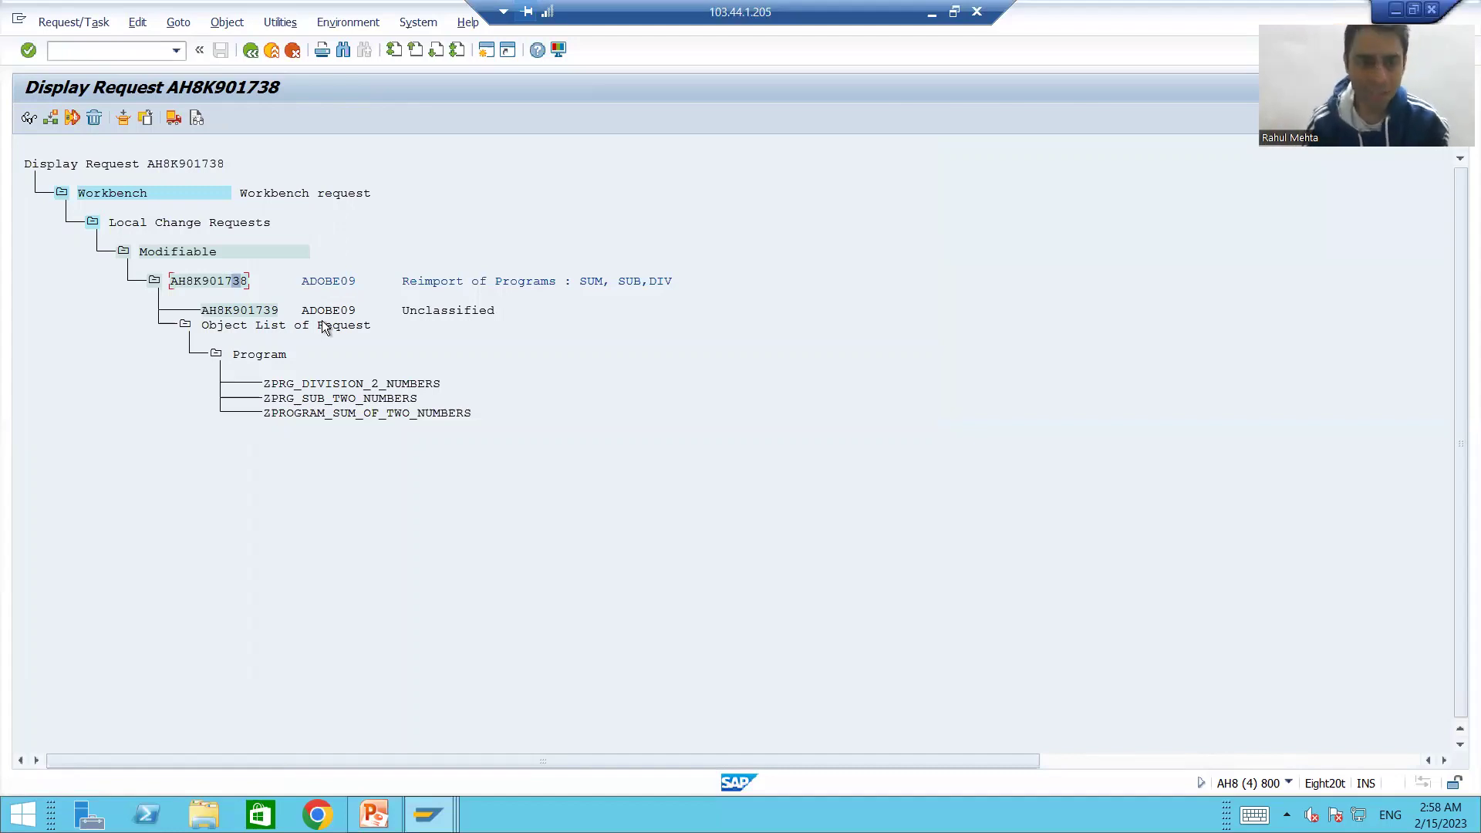
left_click(230, 312)
left_click_drag(230, 311, 521, 303)
left_click(277, 317)
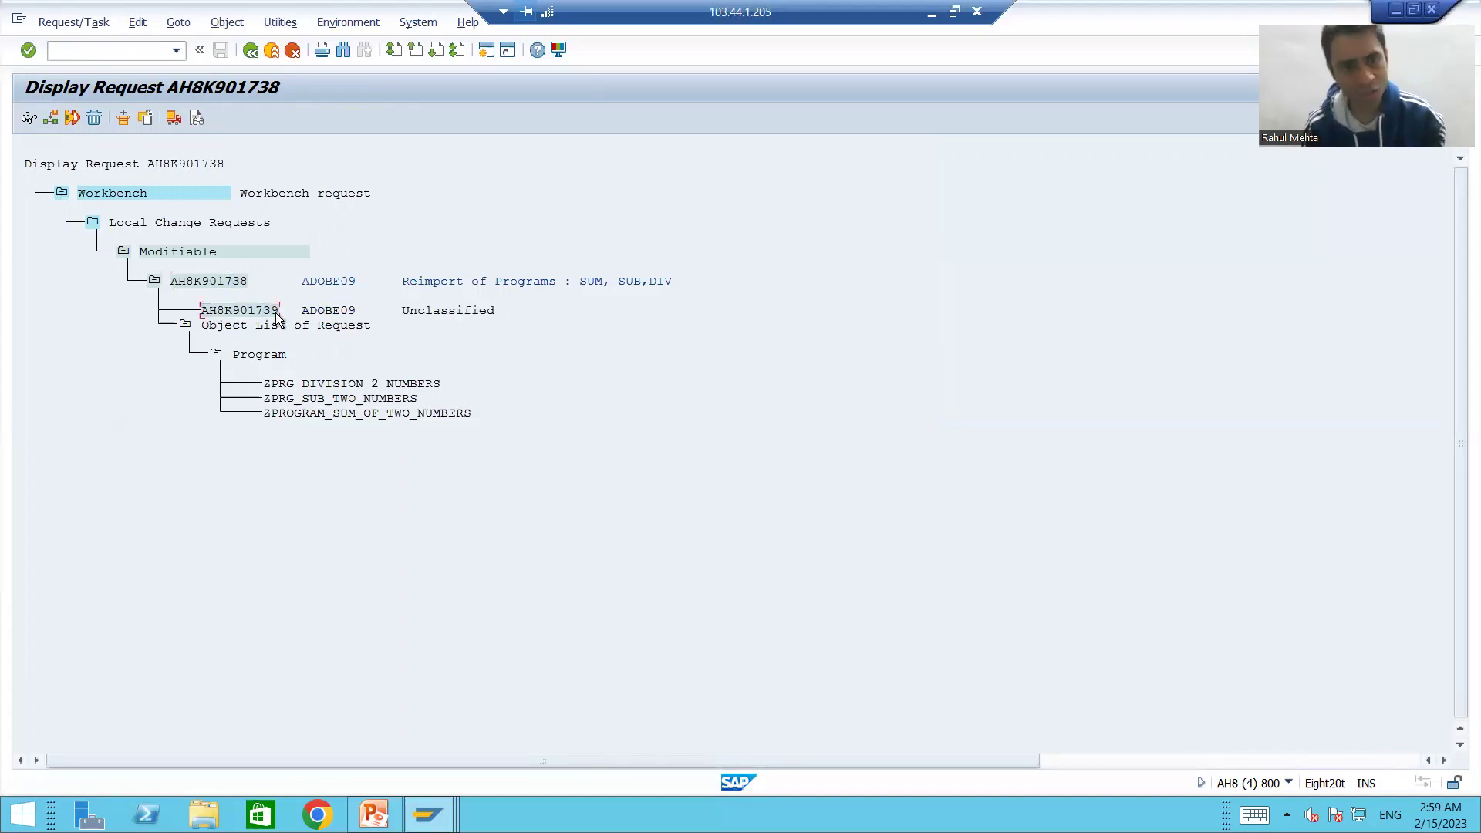
left_click_drag(278, 313, 232, 282)
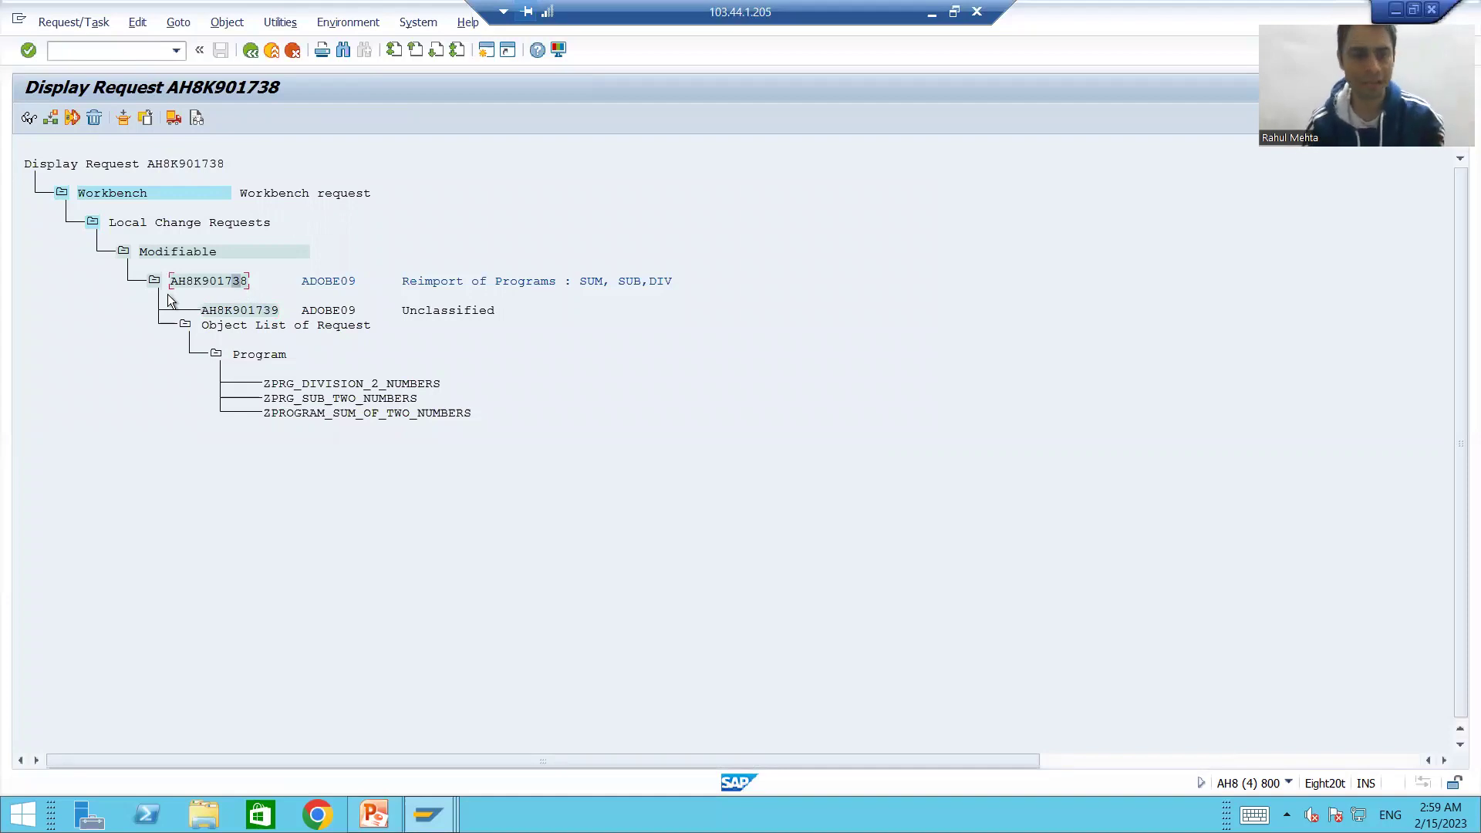
left_click(186, 325)
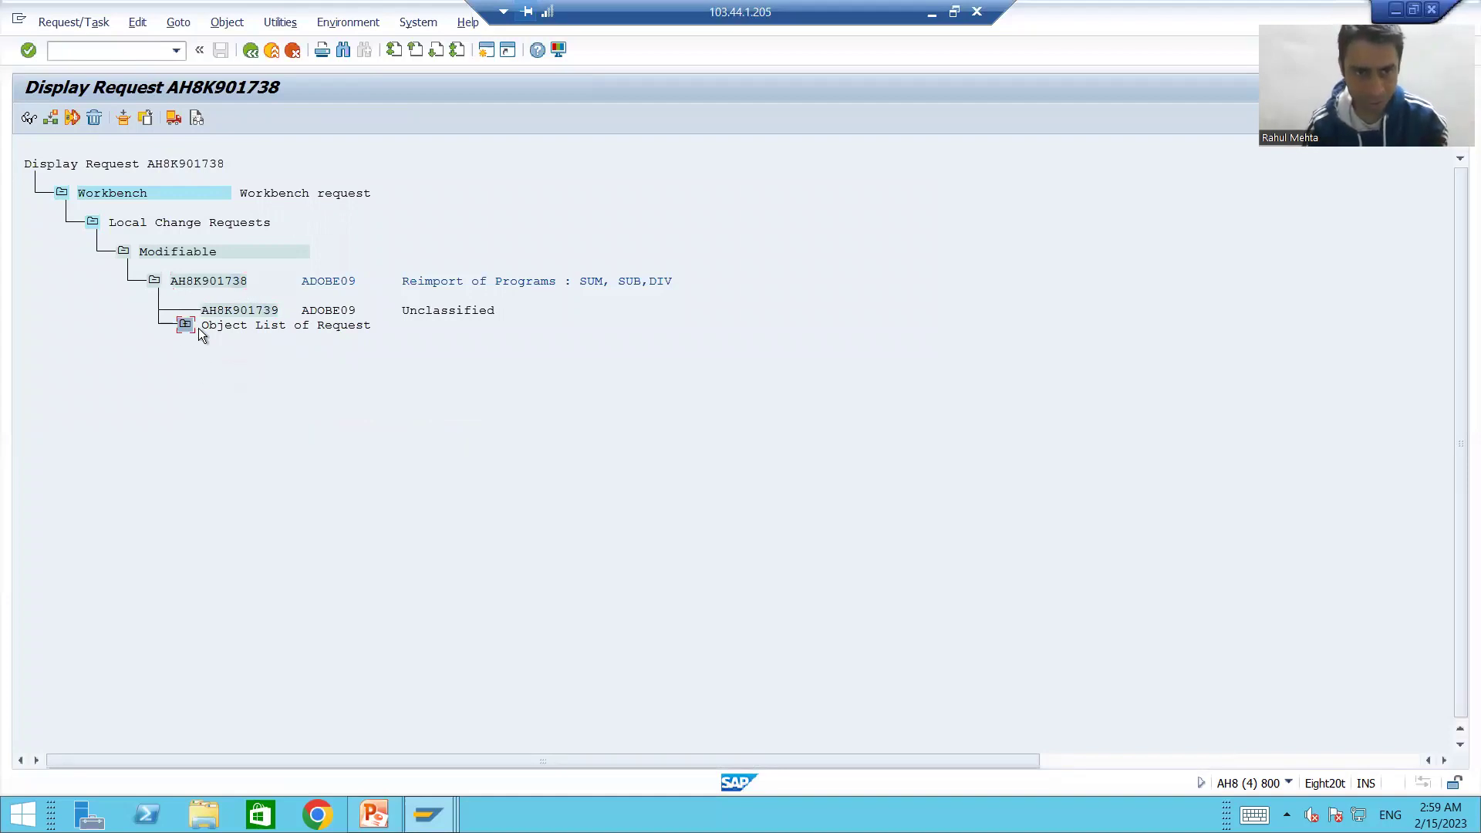
left_click_drag(203, 311, 511, 308)
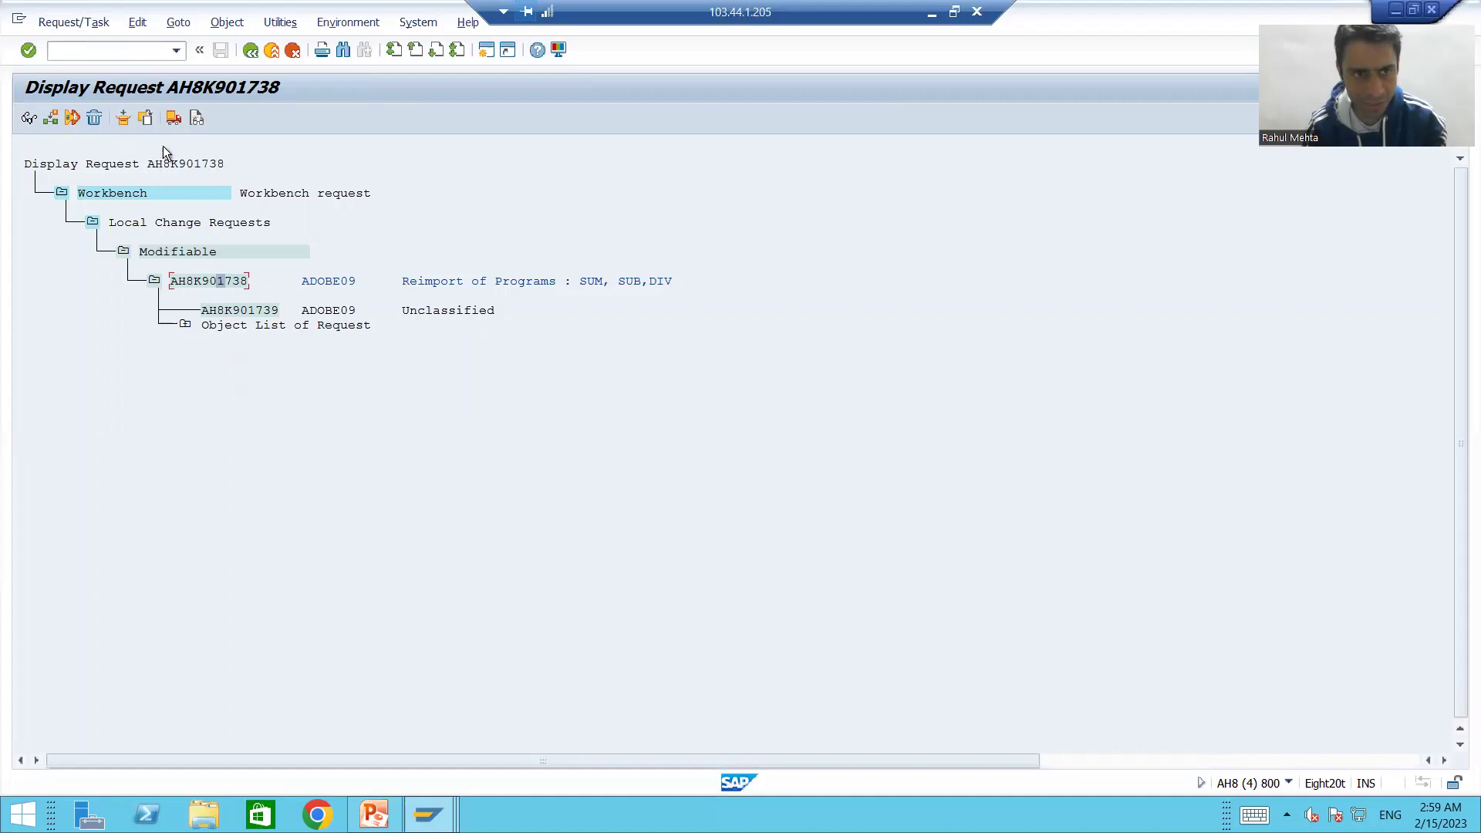
left_click(172, 119)
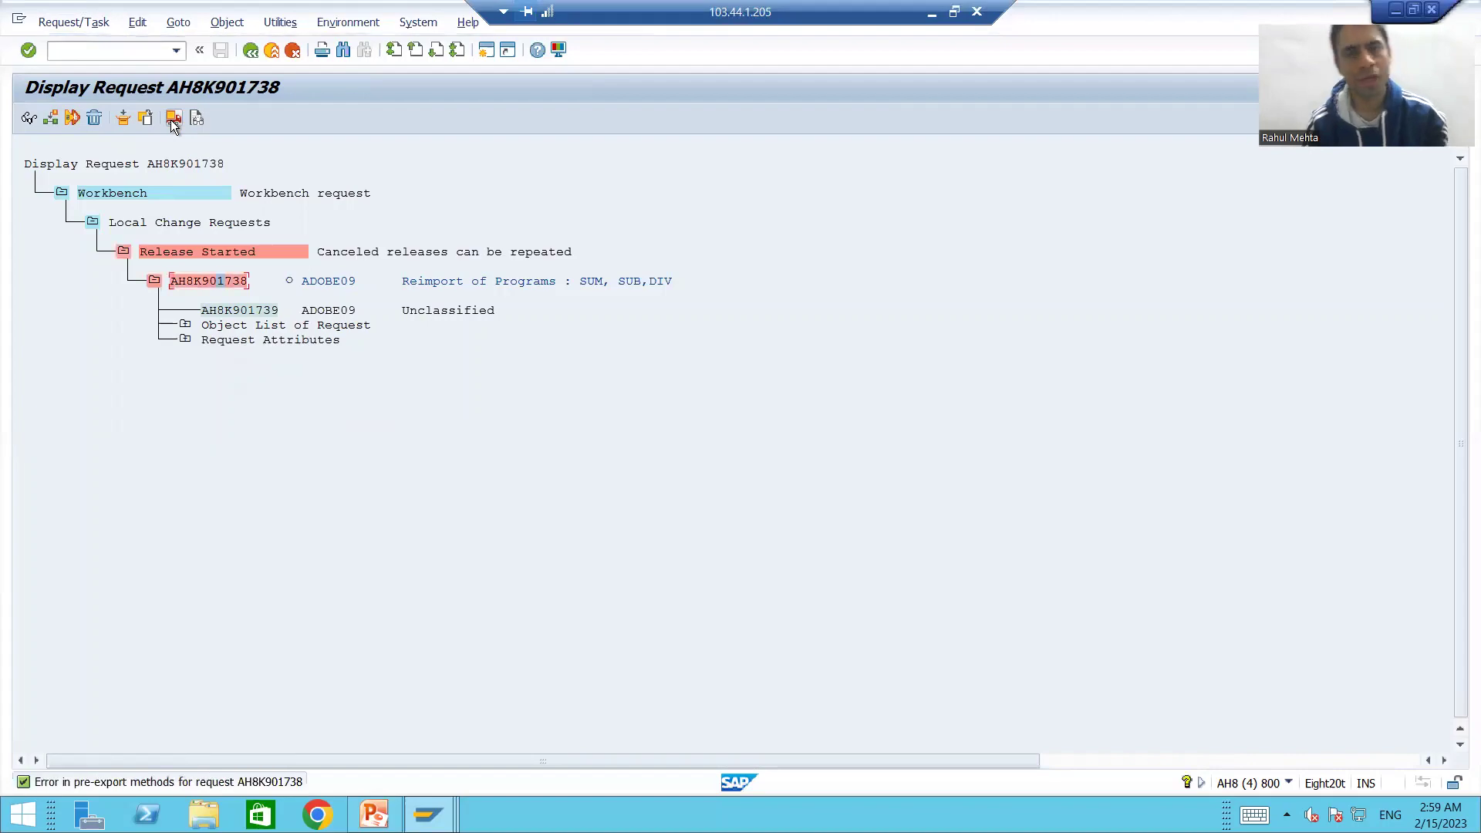
key("F3")
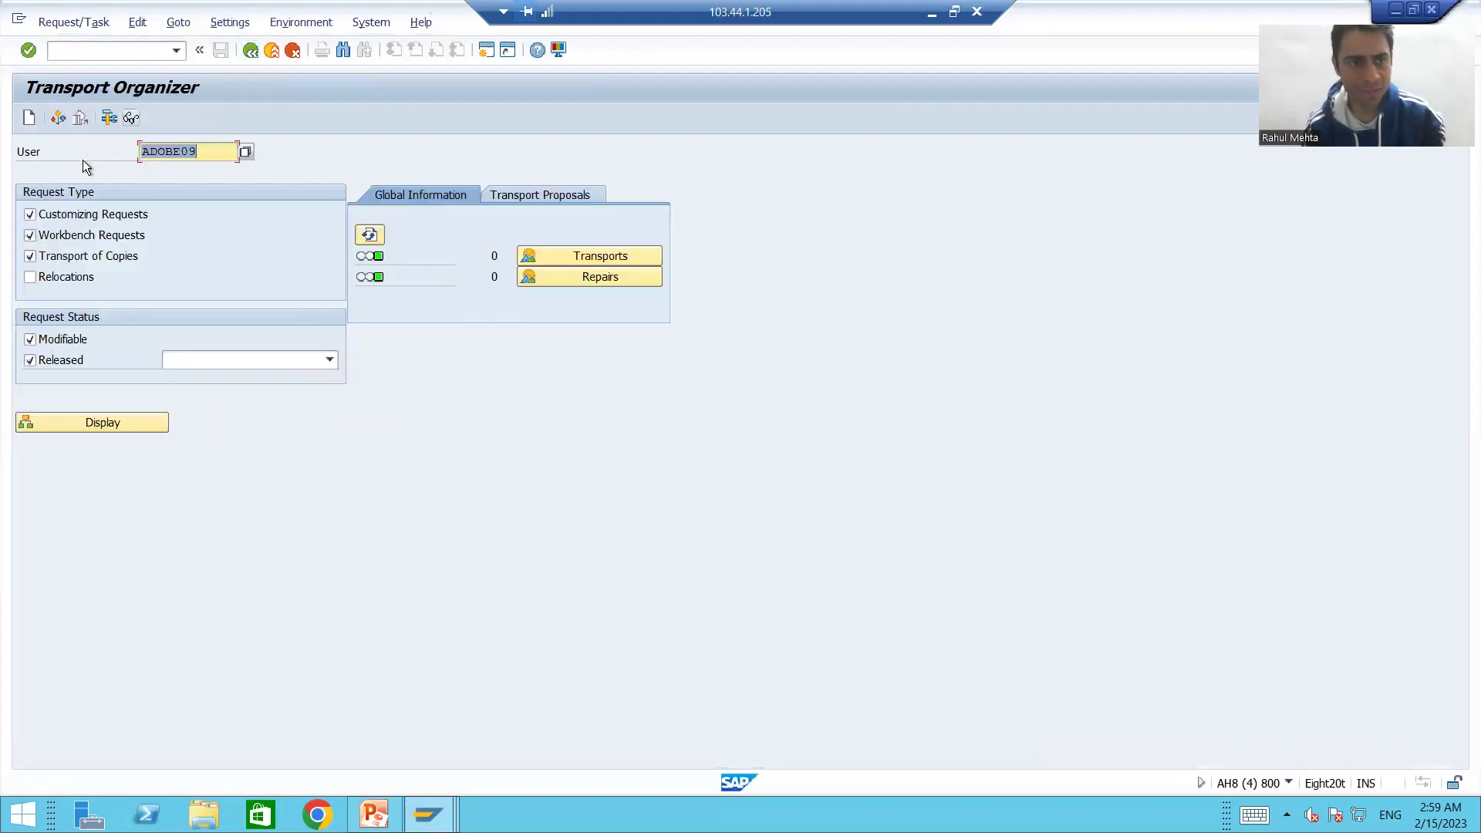
- Refresh the request list and expand released AH8K901738 down to its three programs
left_click(91, 422)
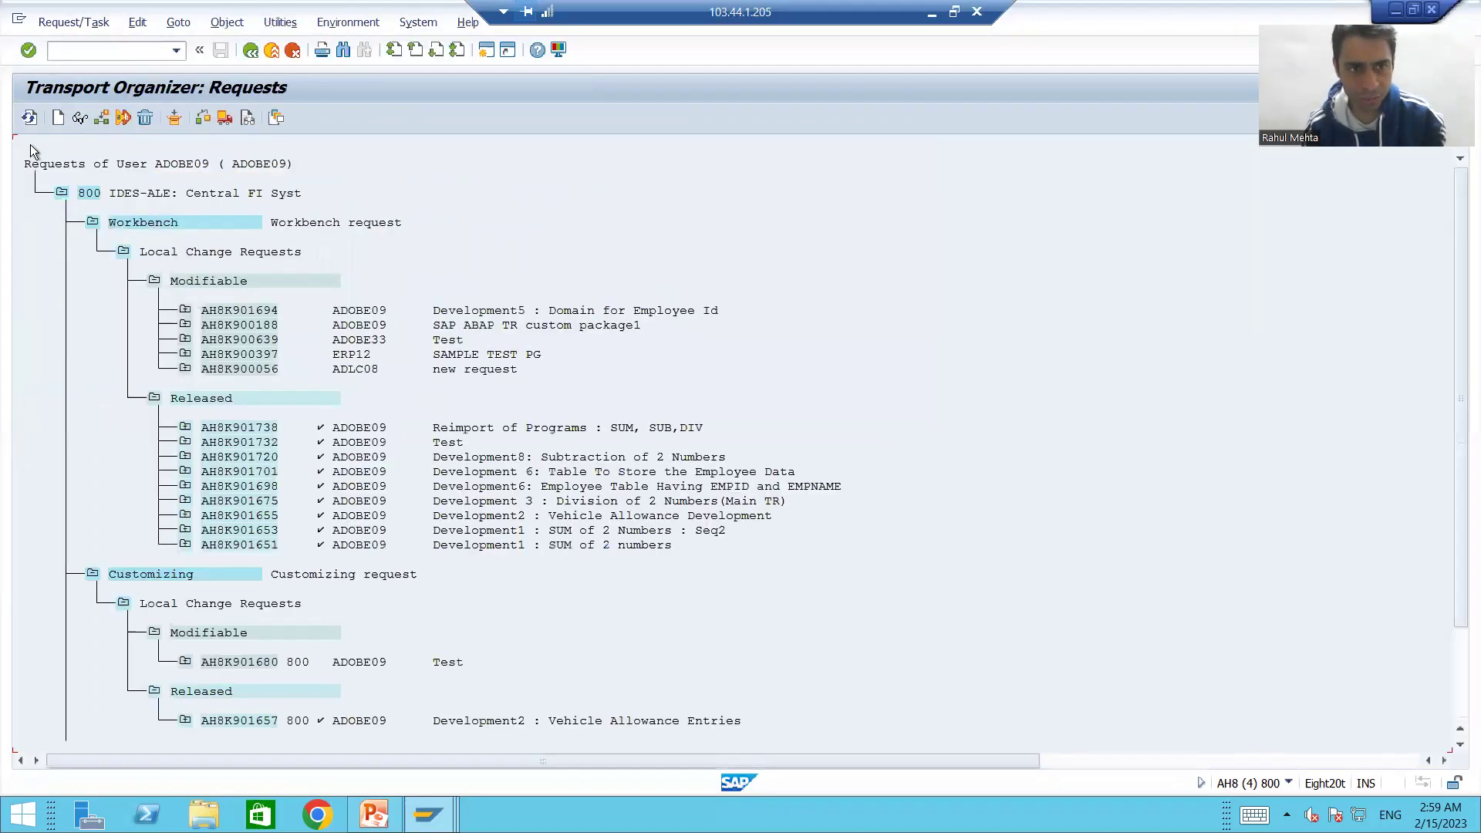
left_click(34, 118)
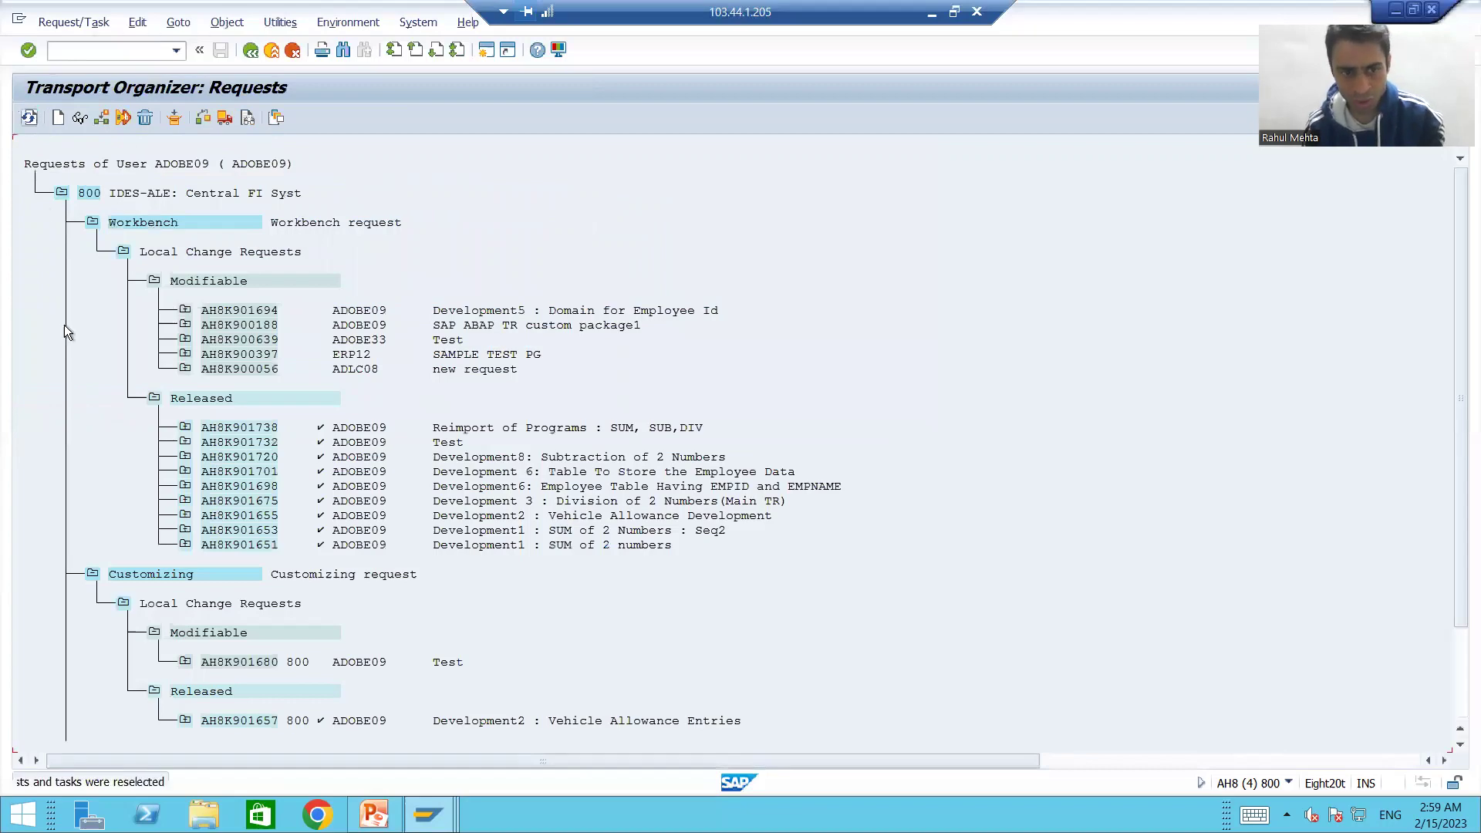
left_click(185, 428)
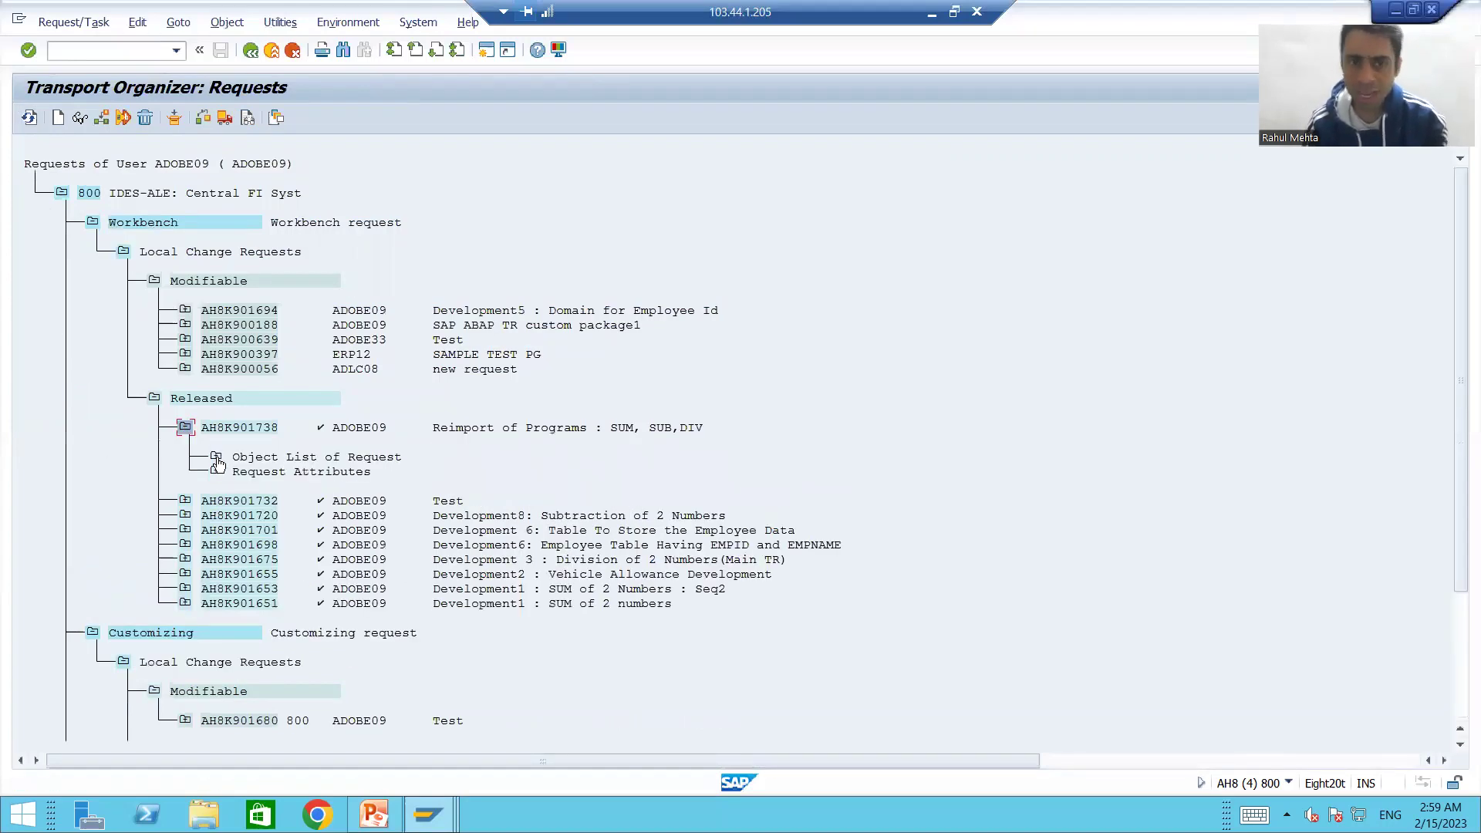
left_click(216, 456)
left_click(247, 485)
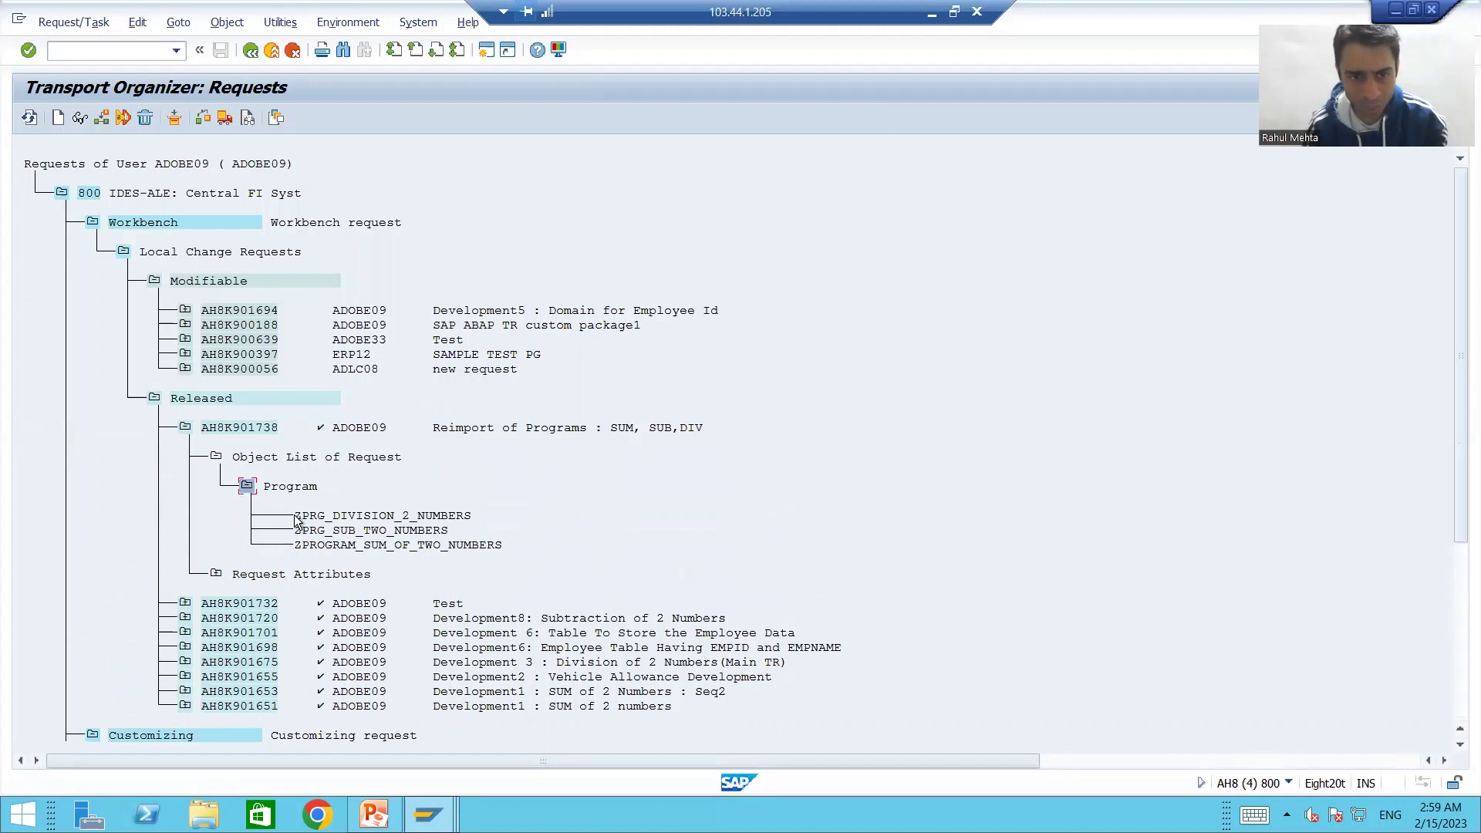
- Copy the three program names and request number AH8K901738, then mark ZPRG_DIVISION_2_NUMBERS
left_click_drag(294, 512, 434, 548)
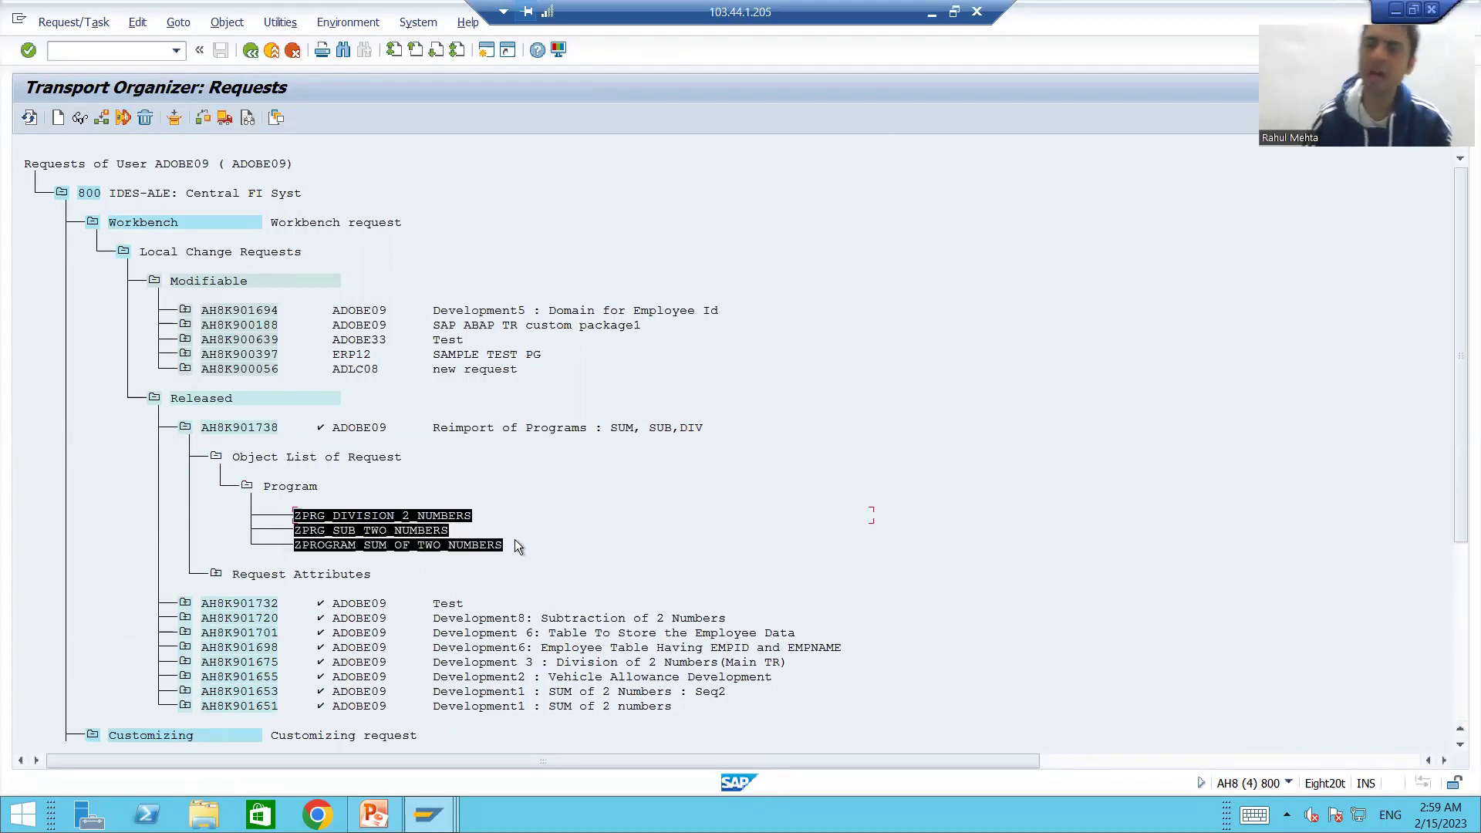
key("ctrl+c")
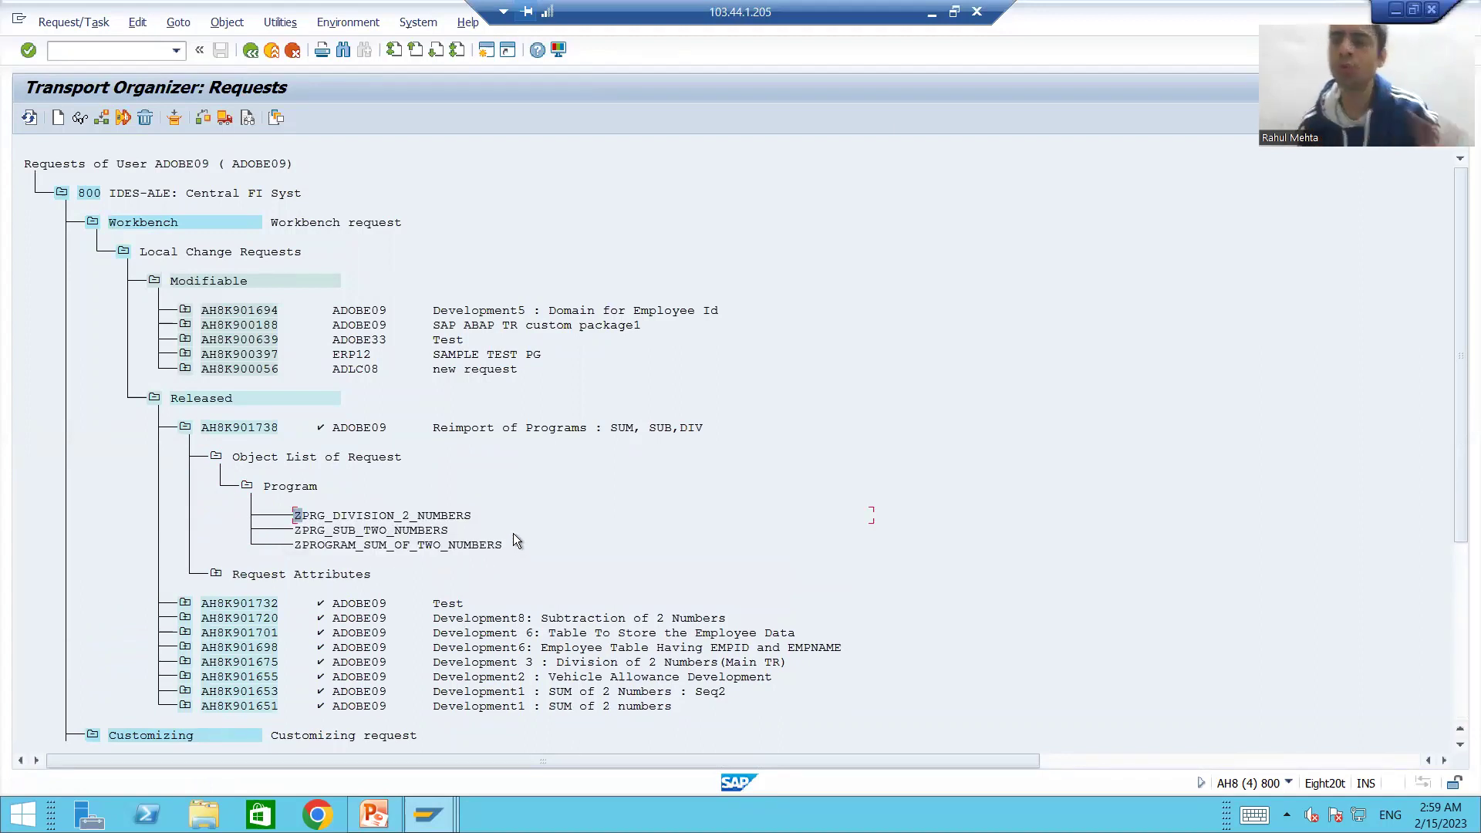
left_click_drag(297, 517, 450, 552)
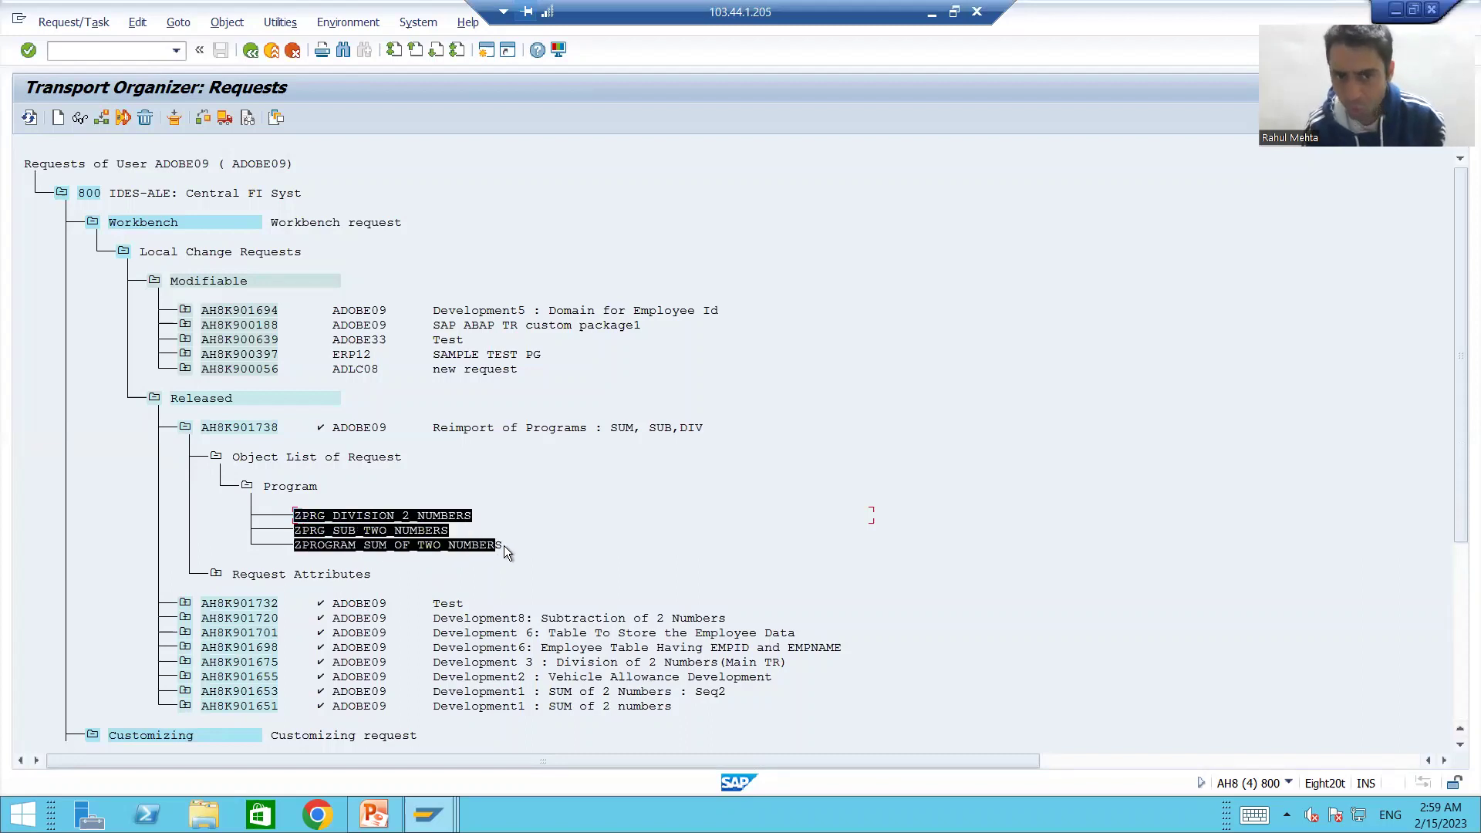
key("ctrl+c")
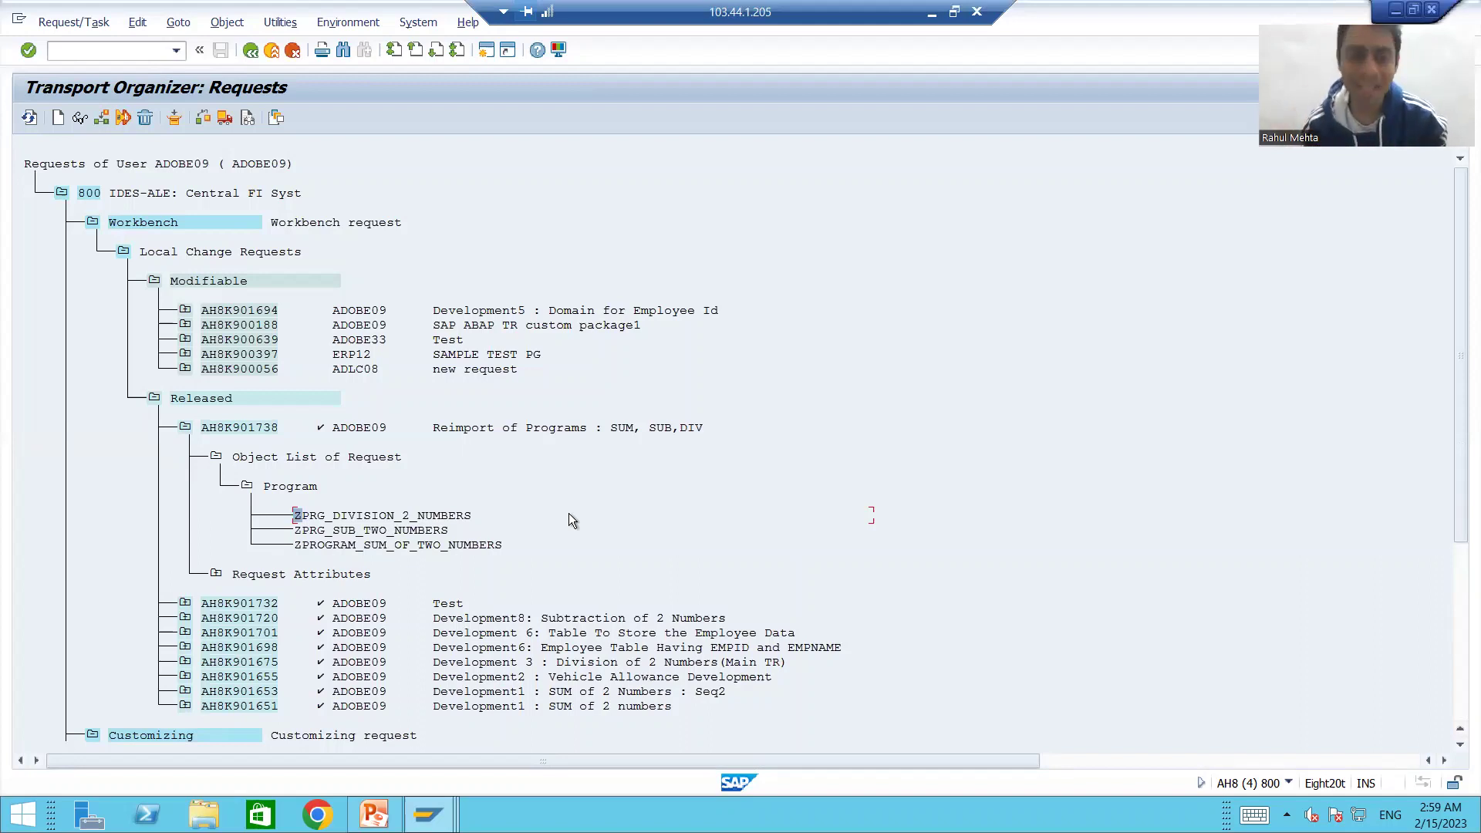
left_click_drag(202, 428, 248, 428)
key("ctrl+c")
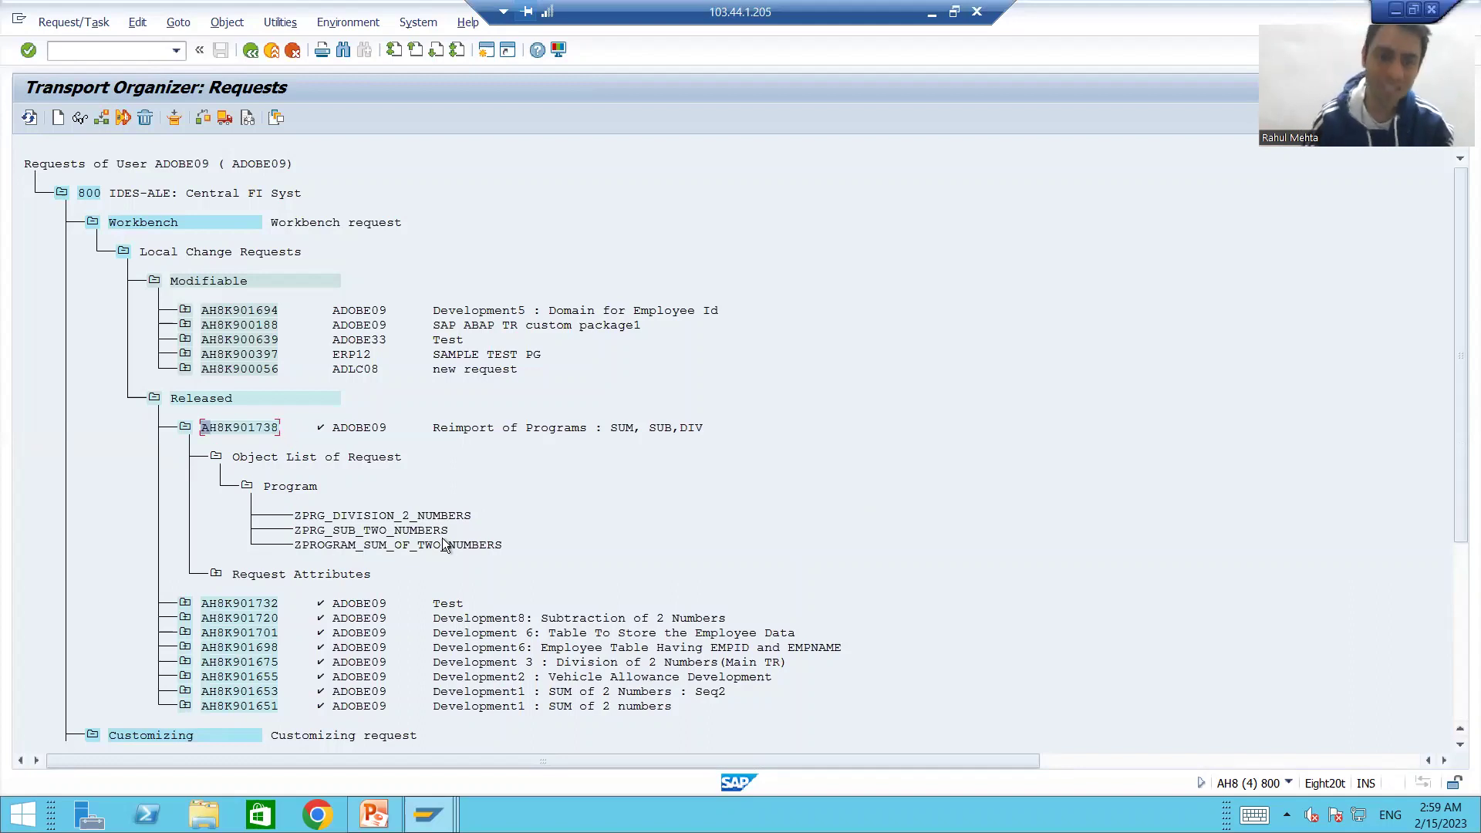
left_click(299, 517)
left_click_drag(298, 517, 472, 517)
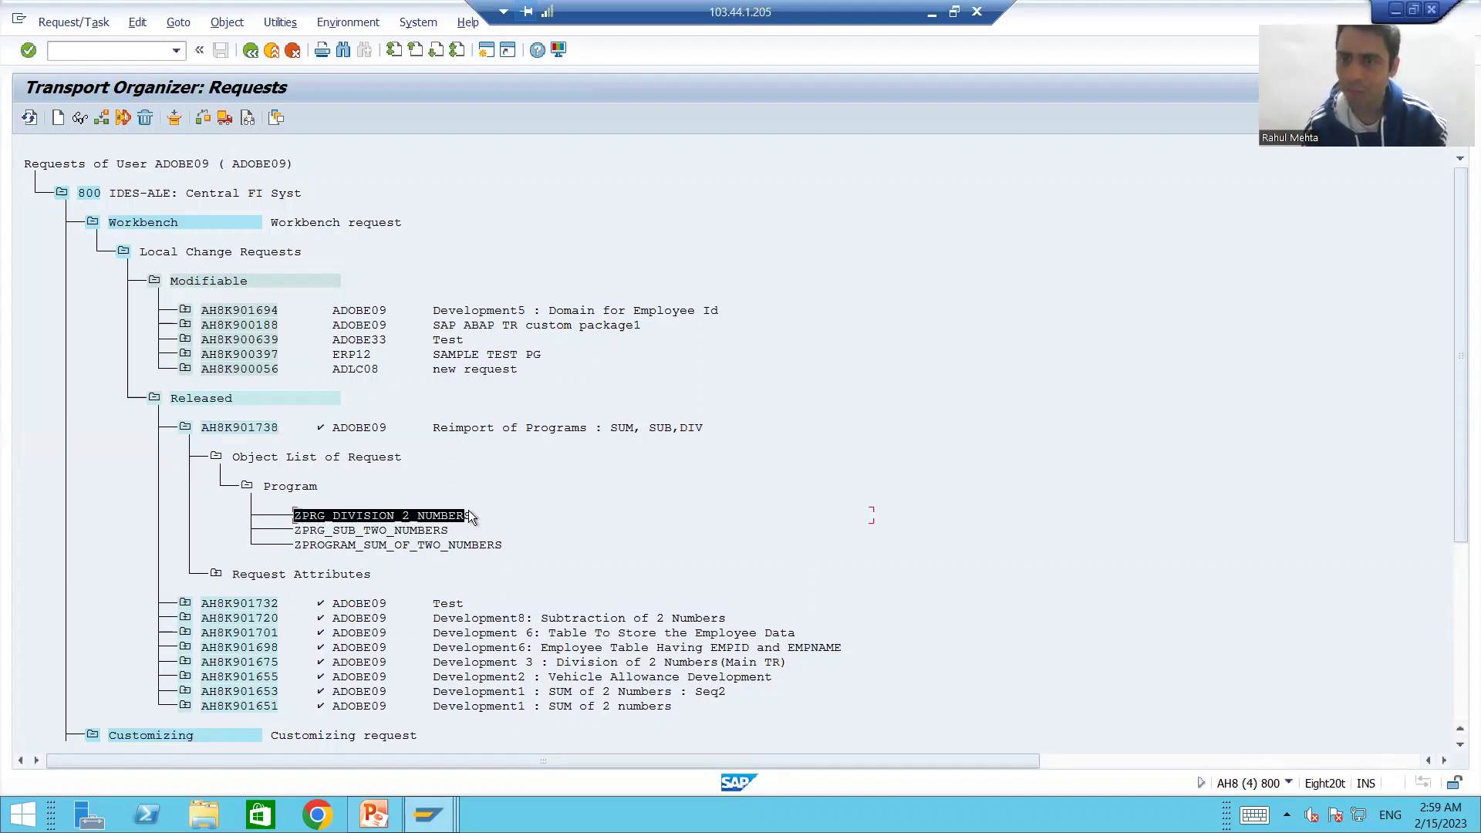
left_click_drag(295, 515, 474, 523)
- Display ZPRG_DIVISION_2_NUMBERS via /ose38 and open its Version Management
key("ctrl+c")
left_click(103, 48)
type("/ose38")
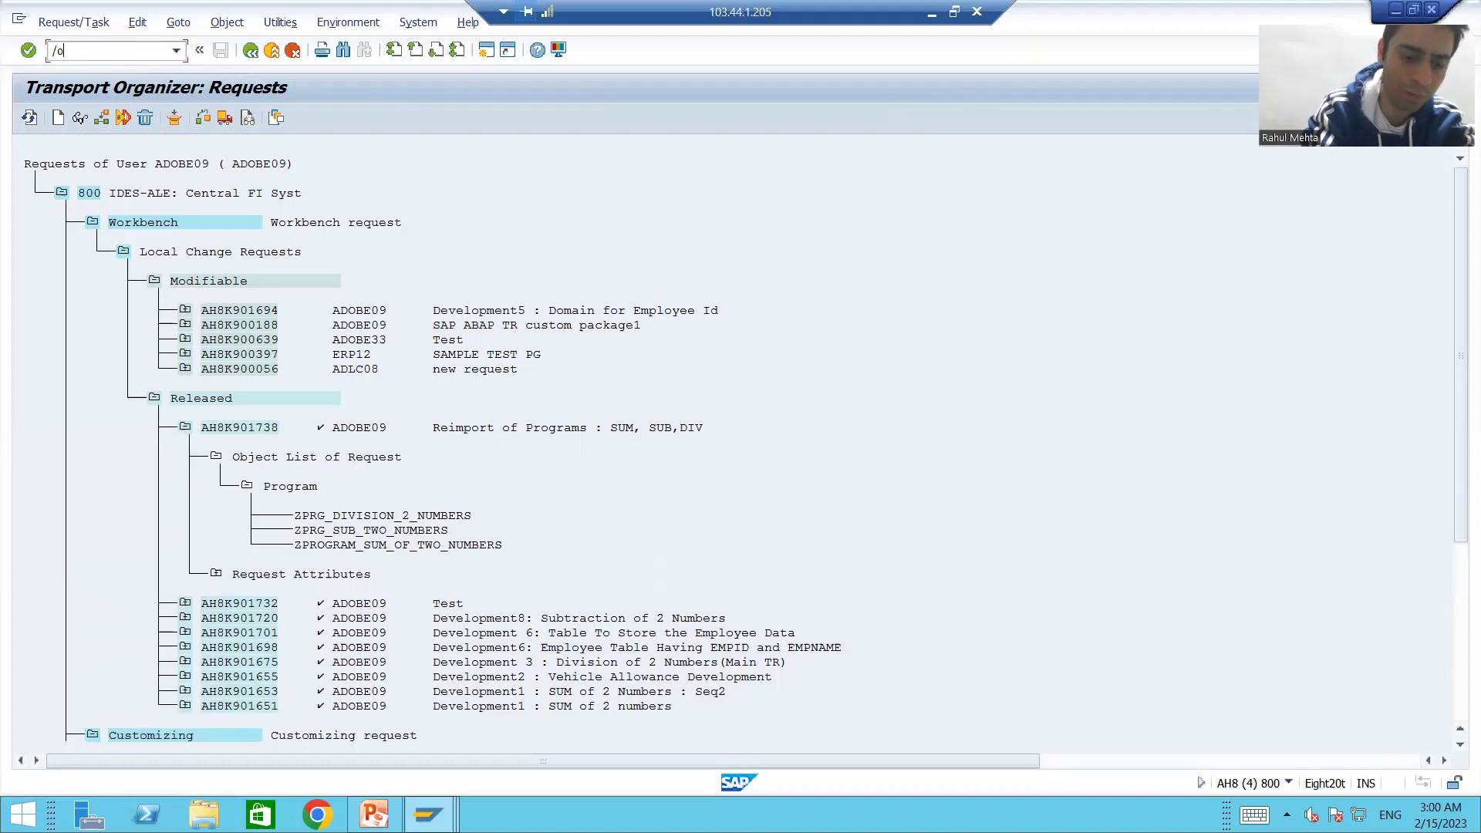
key("Return")
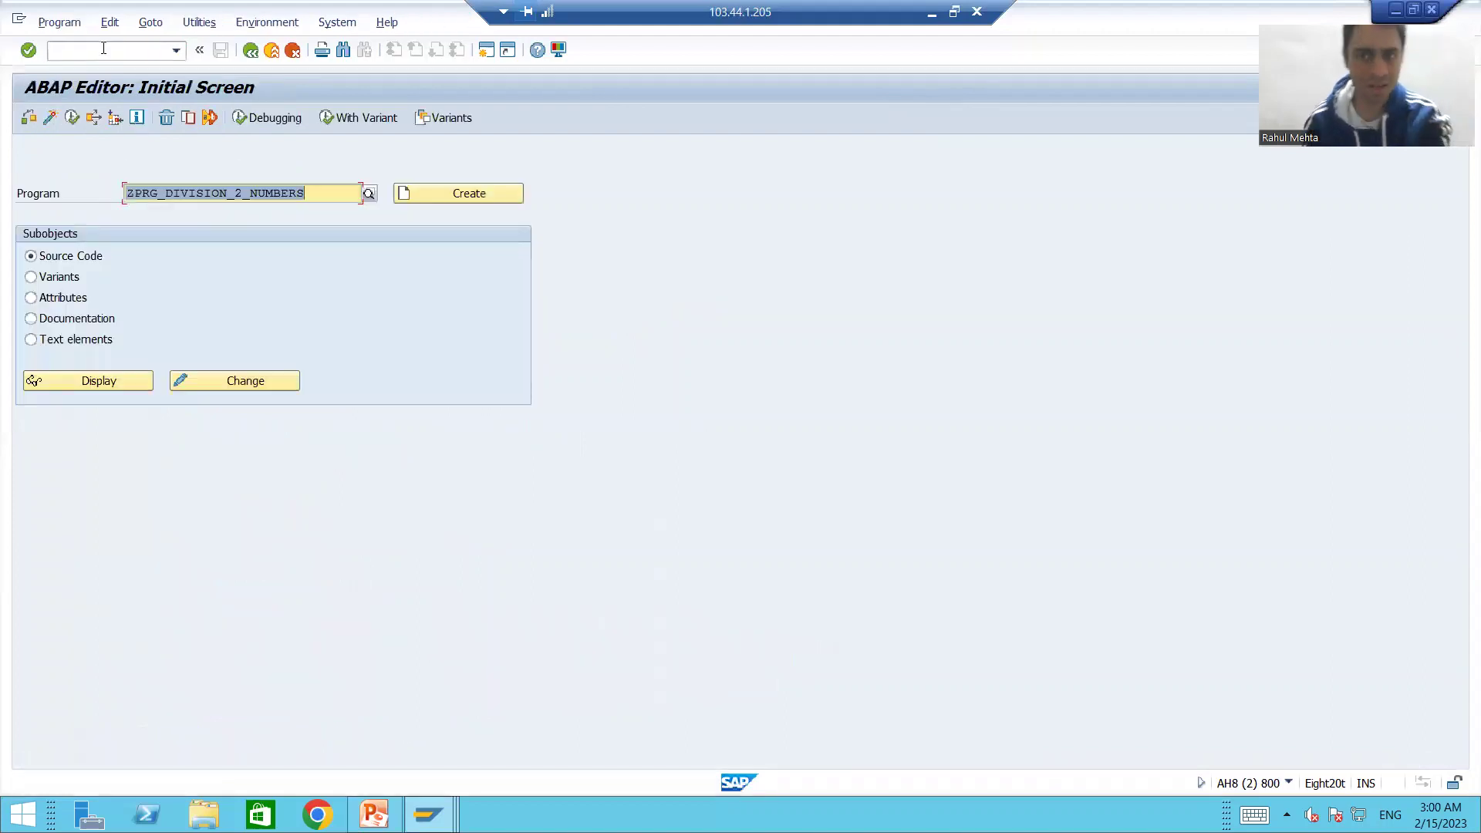
key("End")
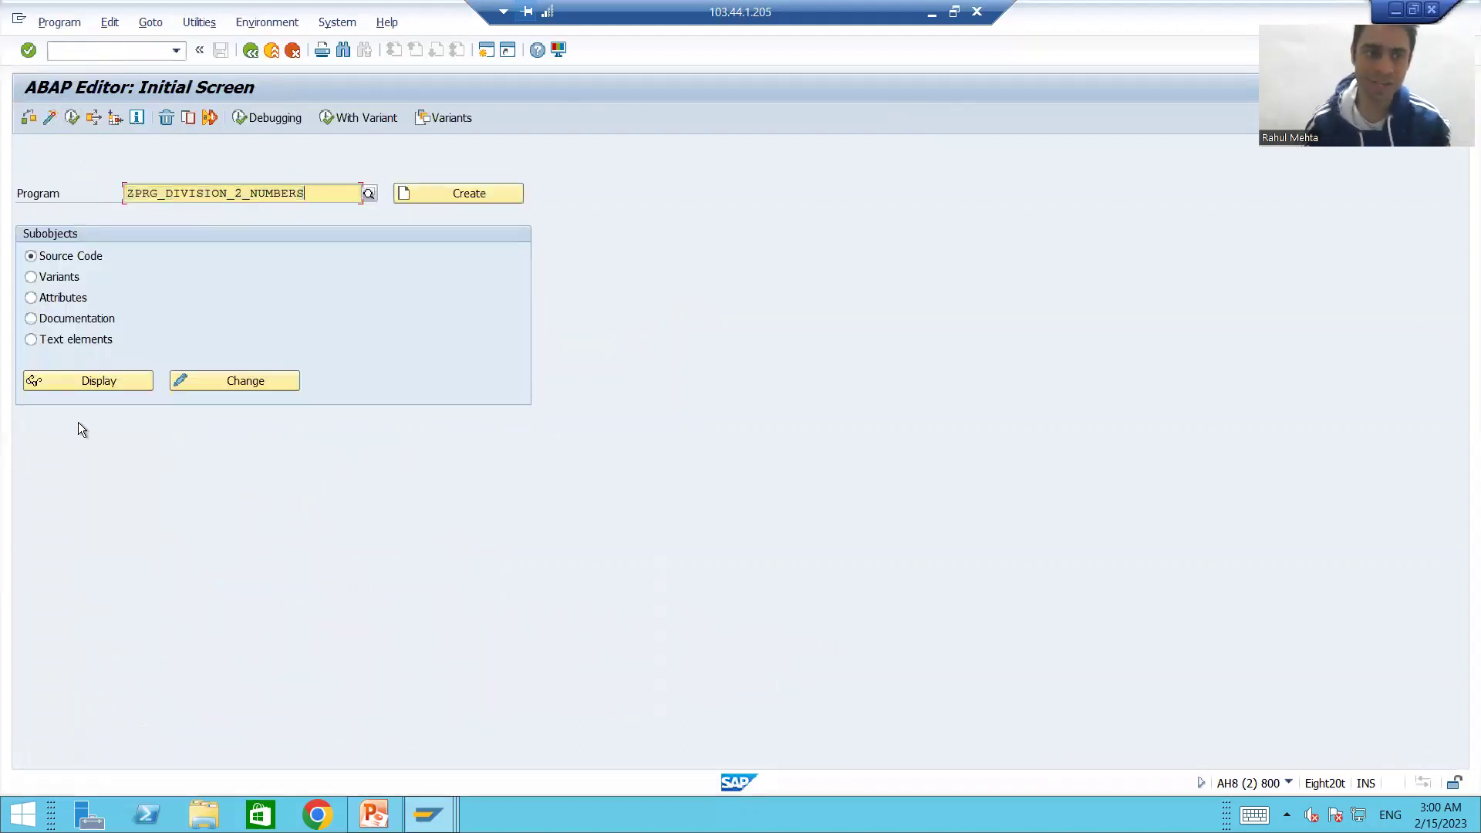
left_click(103, 386)
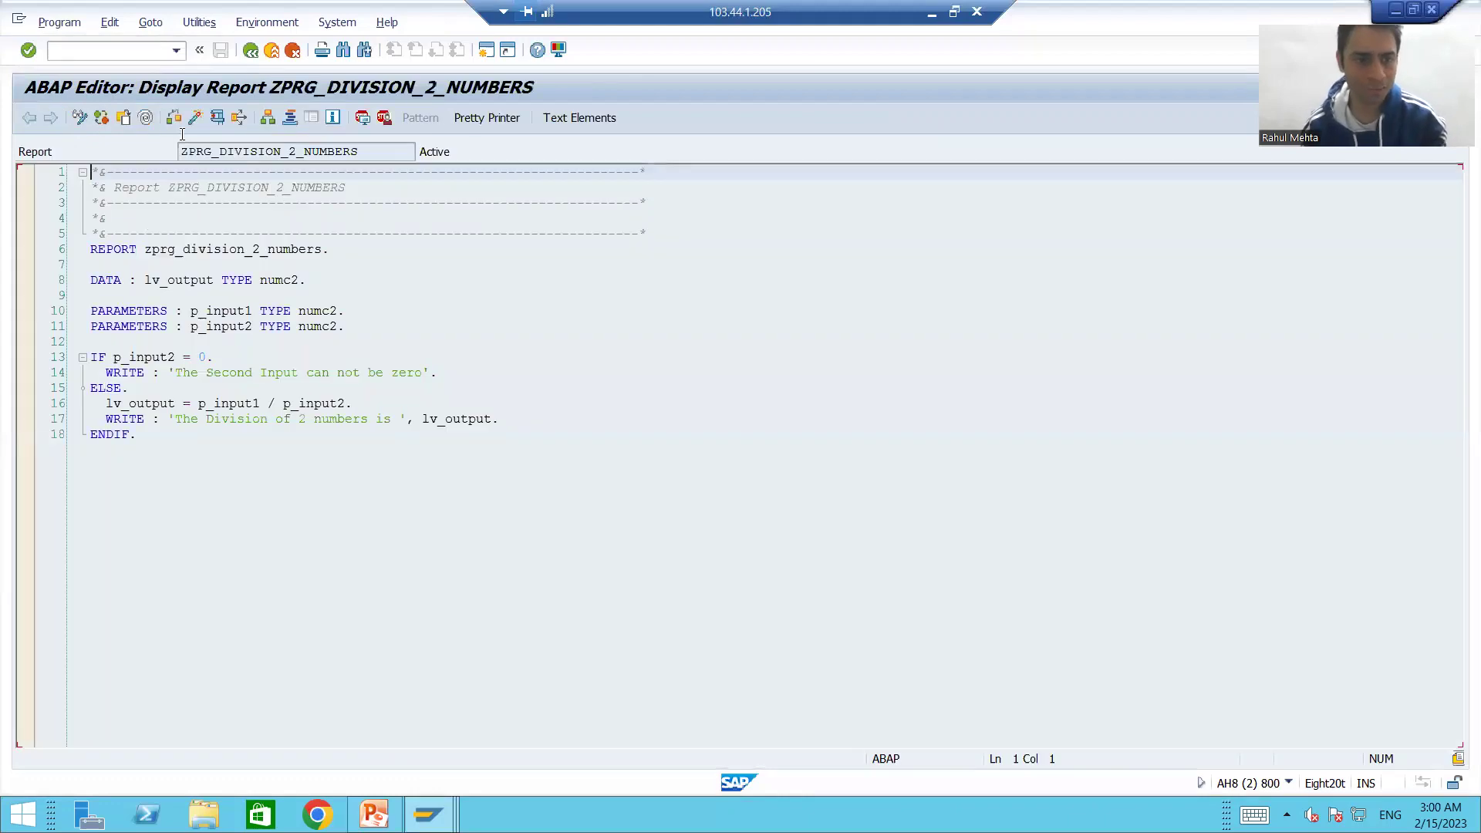
left_click(199, 22)
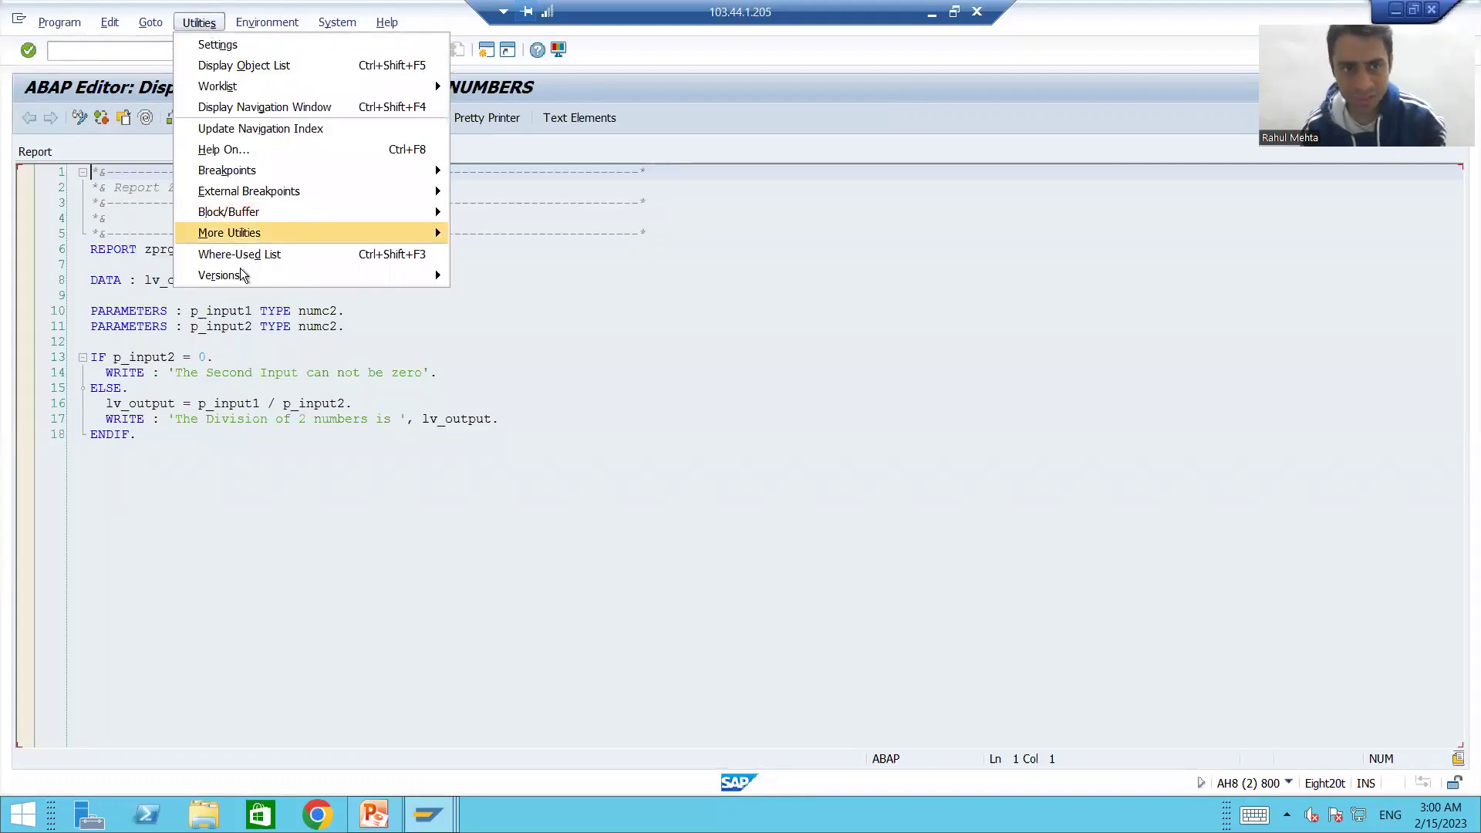
mouse_move(243, 276)
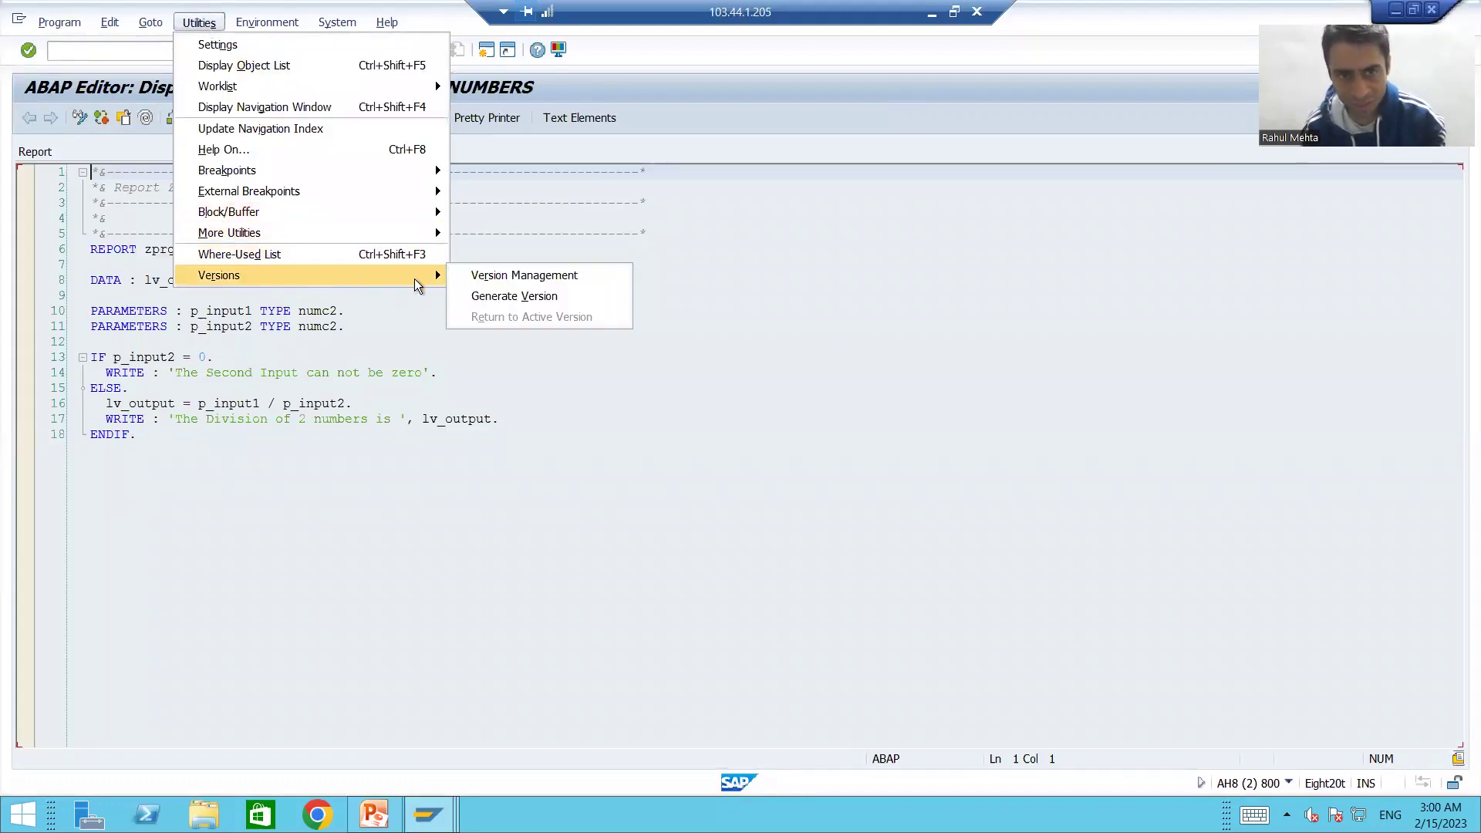
left_click(463, 275)
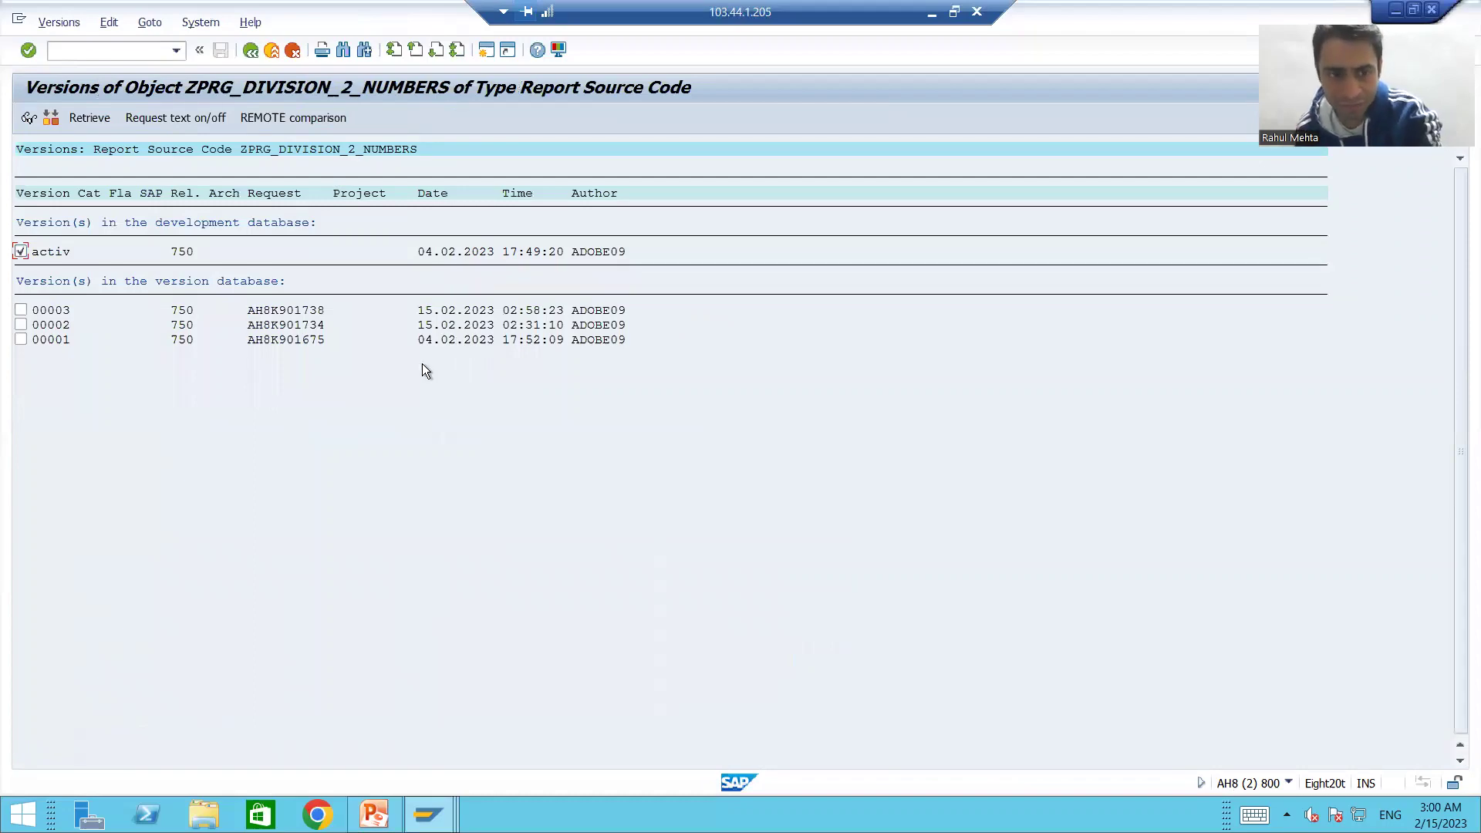
- Compare request AH8K901738 with version 00003's request number, then return to the source
double_click(285, 310)
left_click_drag(205, 431, 249, 432)
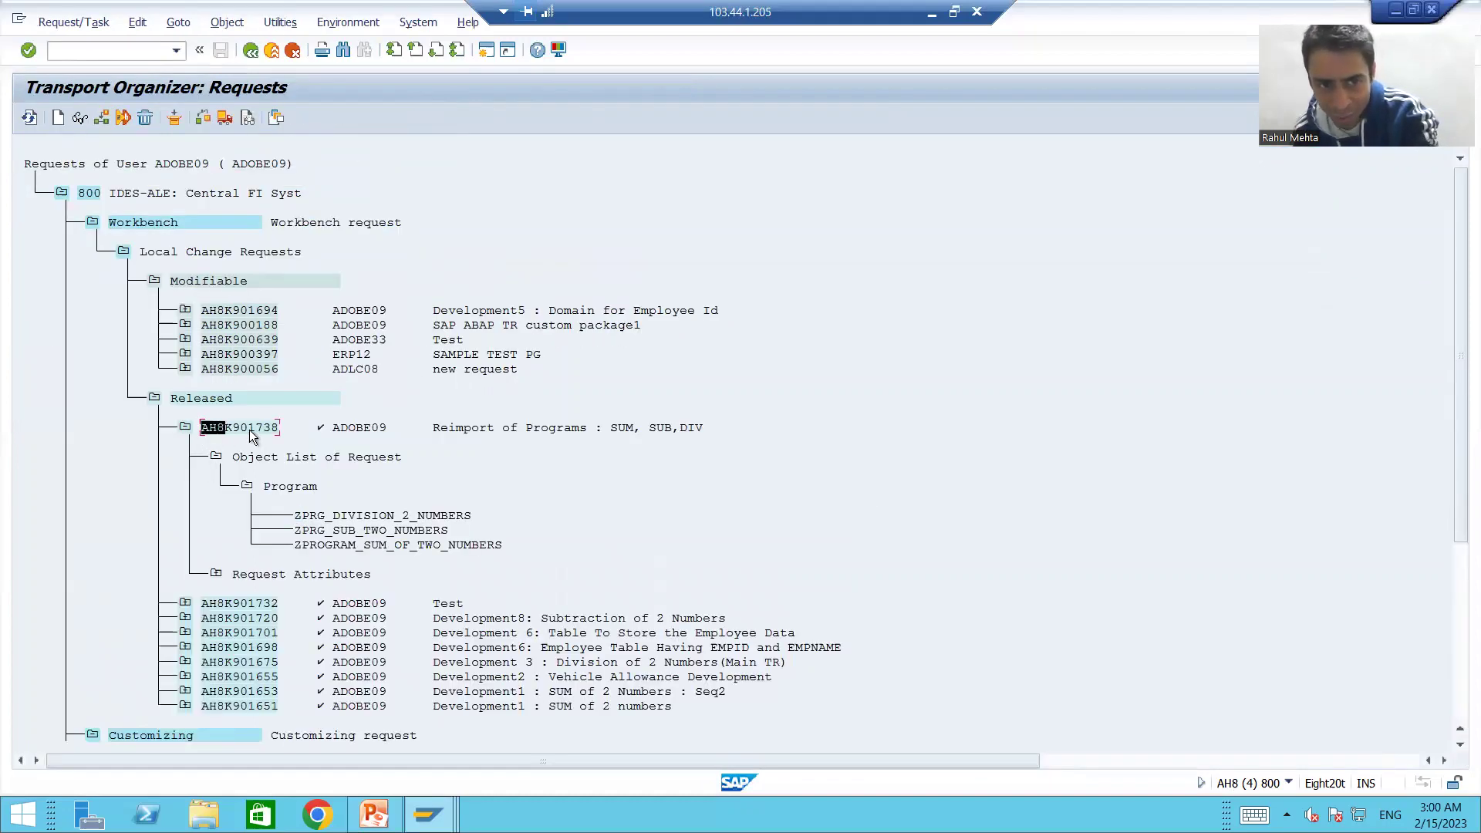
key("ctrl+c")
key("F3")
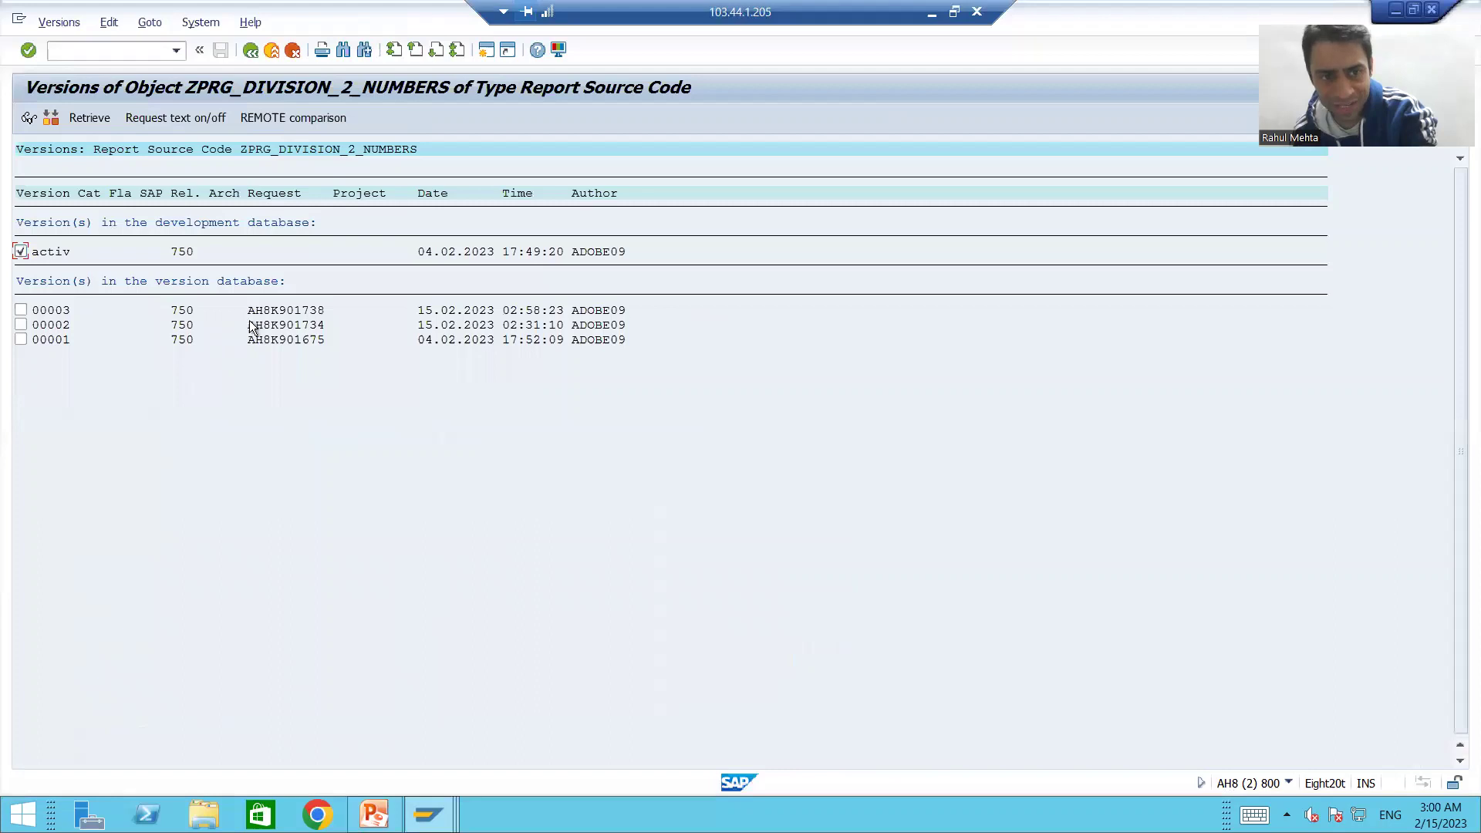
left_click_drag(248, 310, 317, 316)
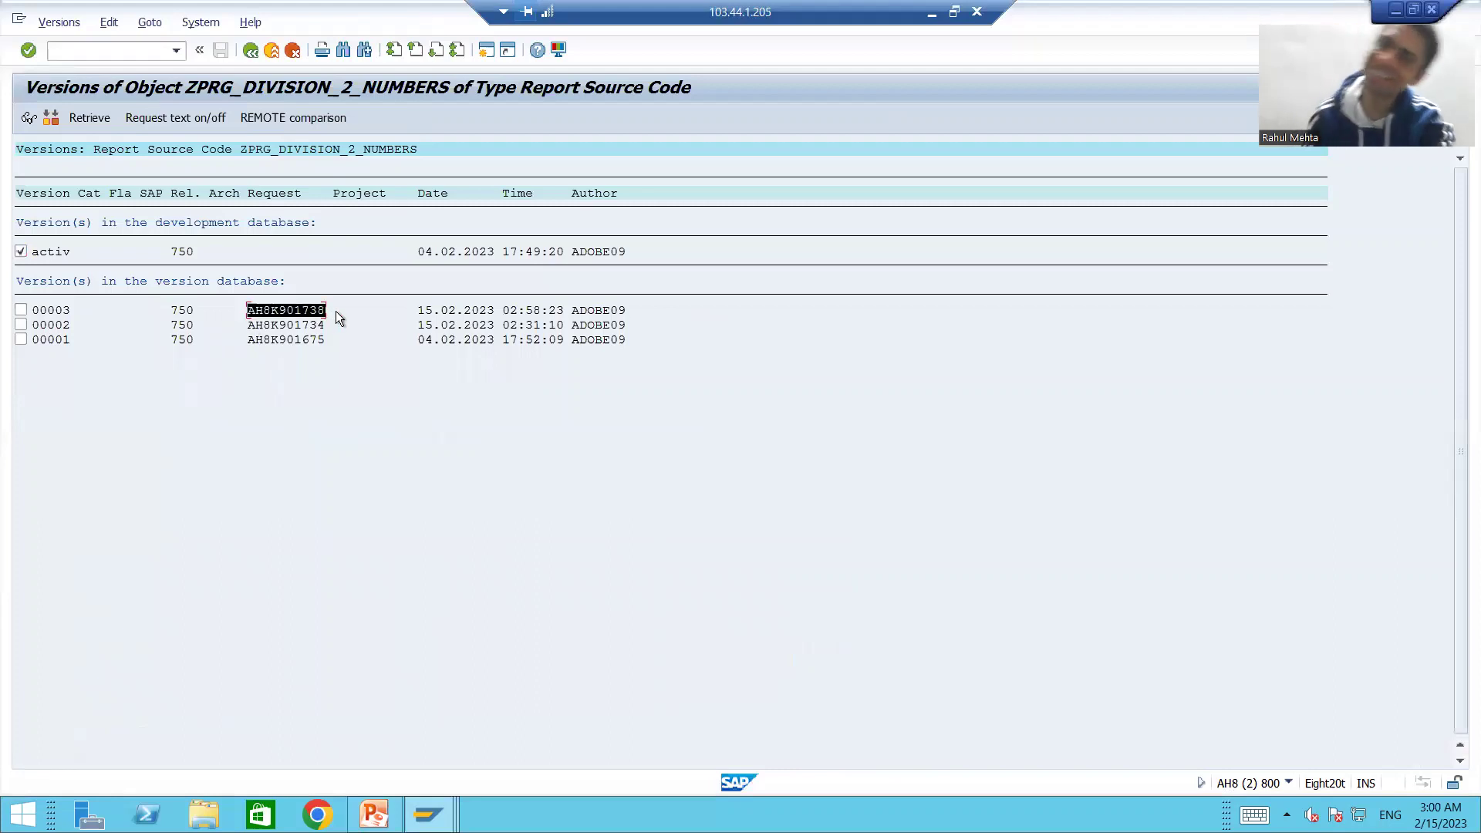
key("ctrl+c")
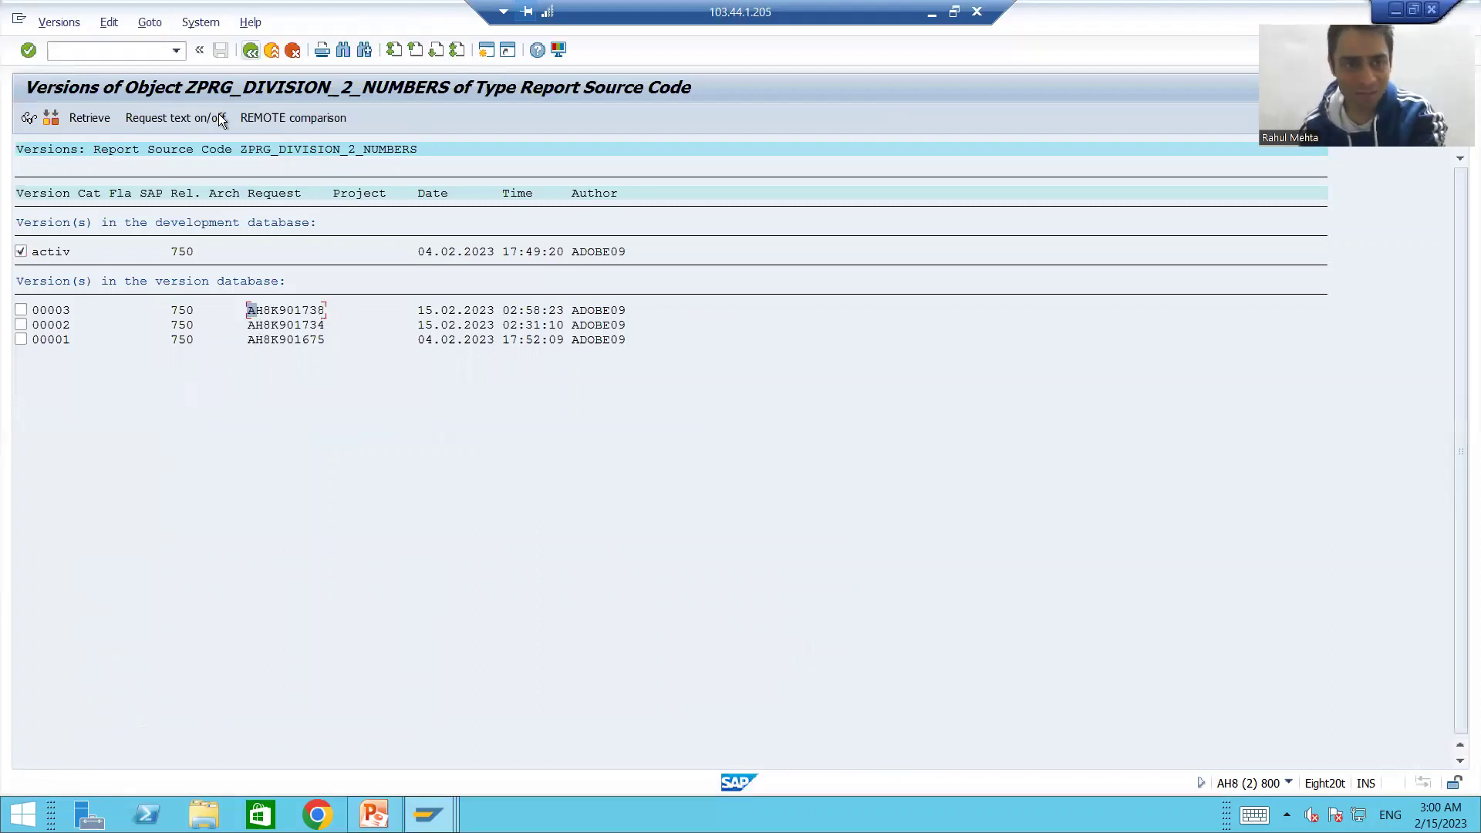
key("F3")
- Confirm ZPRG_SUB_TWO_NUMBERS version 00003 belongs to request AH8K901738
key("alt+Tab")
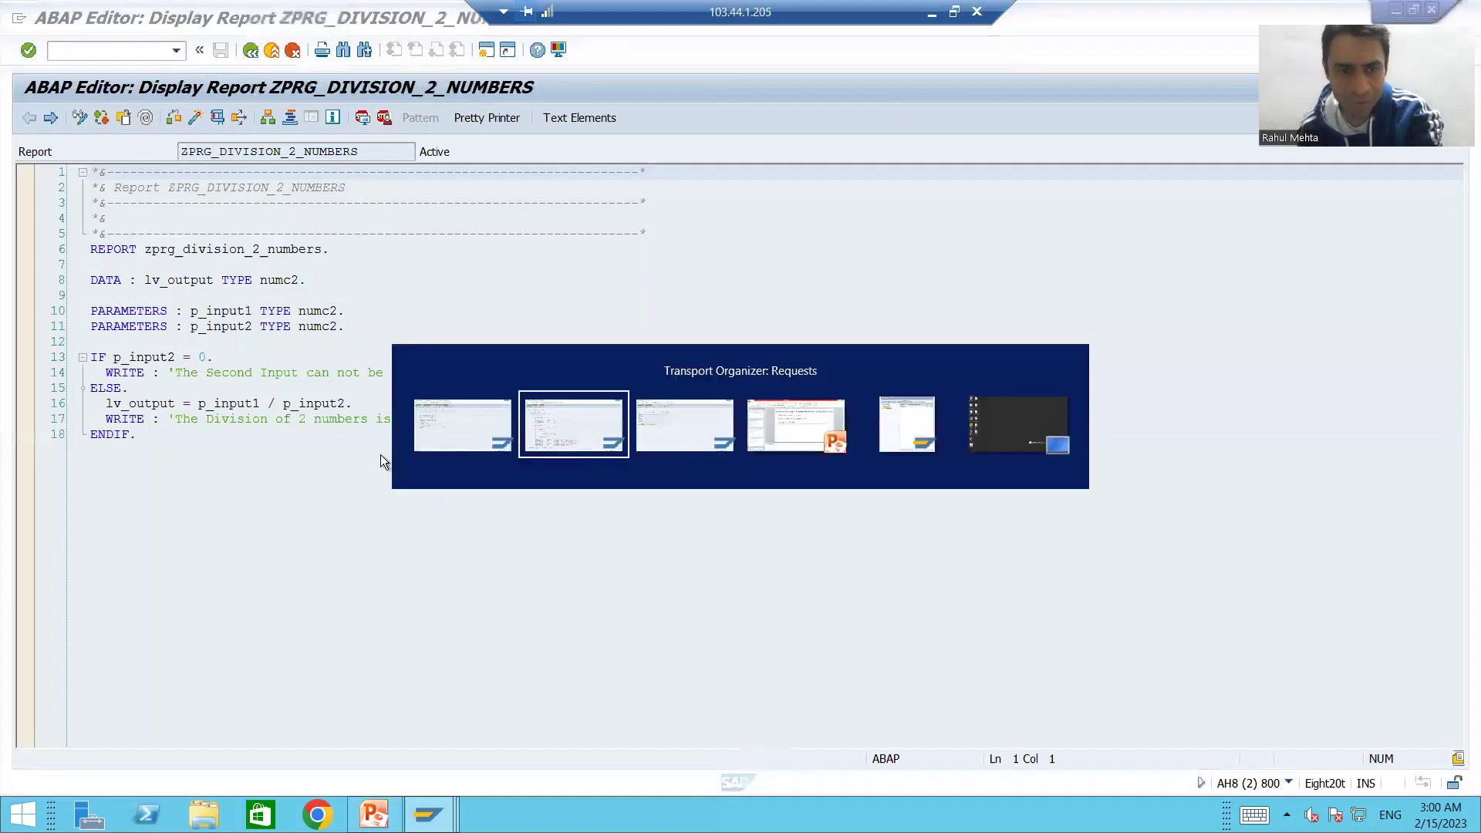
double_click(357, 526)
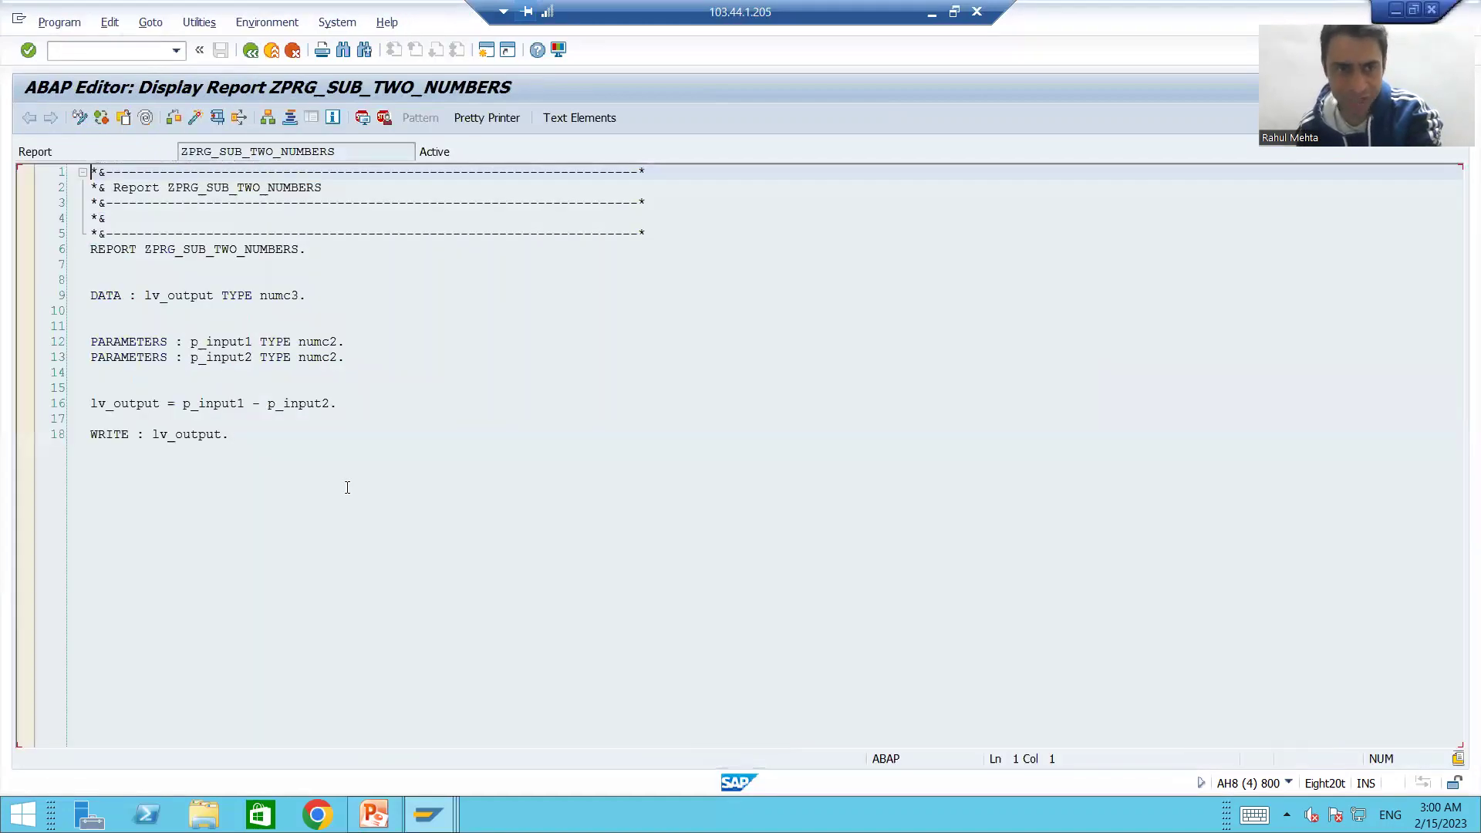
left_click(199, 22)
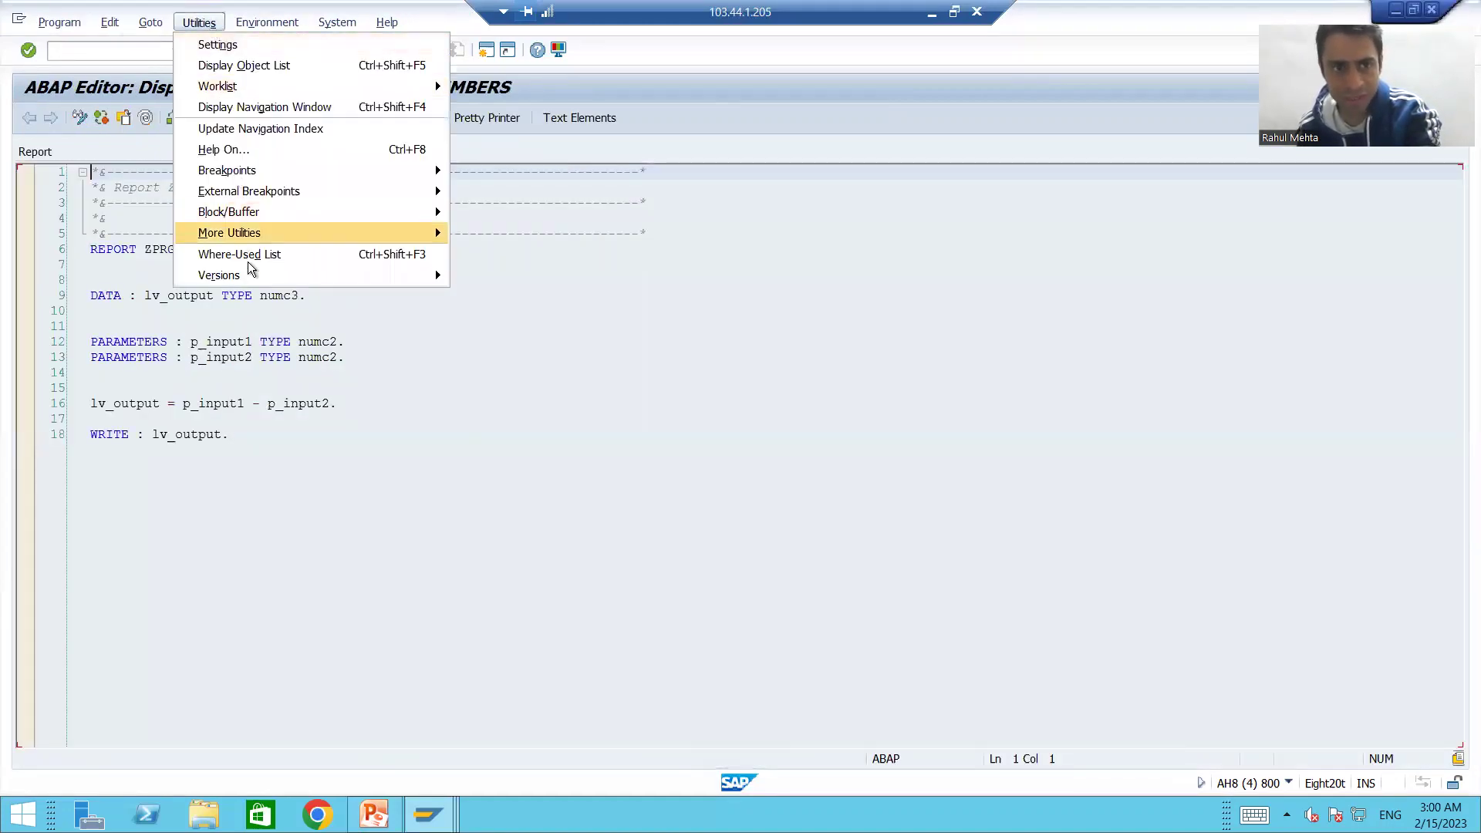
mouse_move(251, 276)
left_click(475, 270)
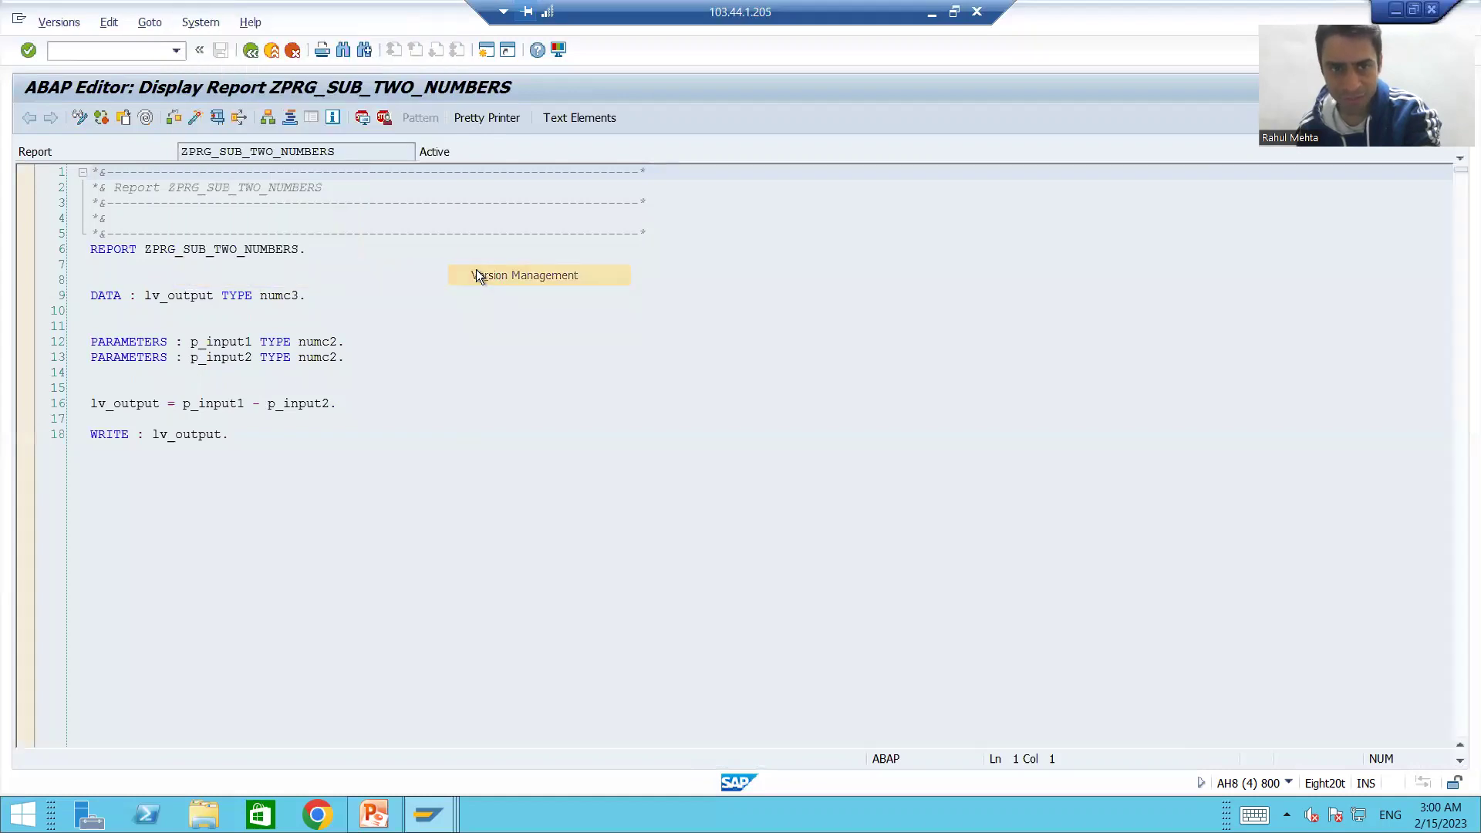
left_click_drag(247, 309, 326, 311)
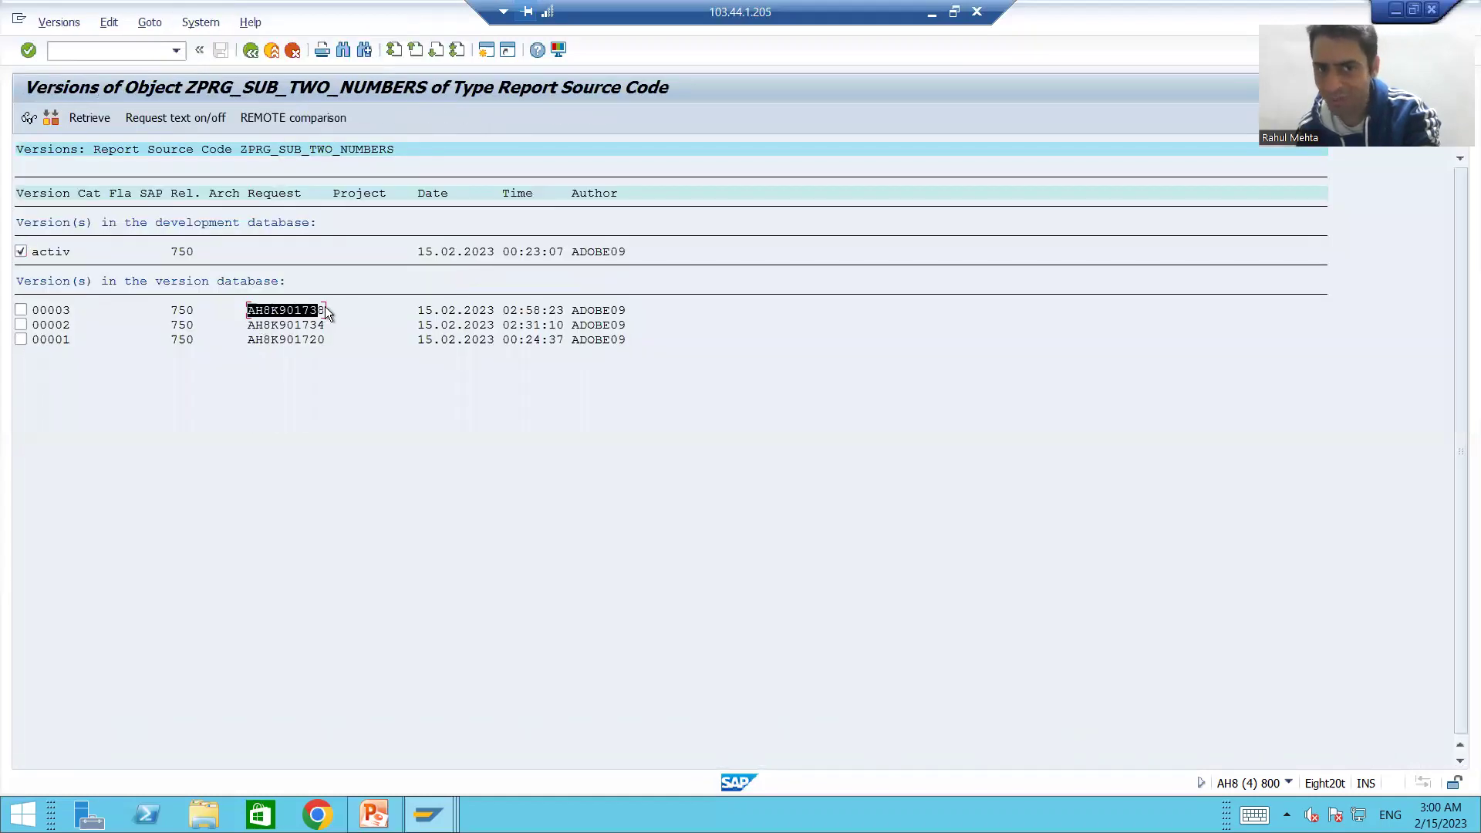
key("ctrl+c")
key("F3")
key("F3")
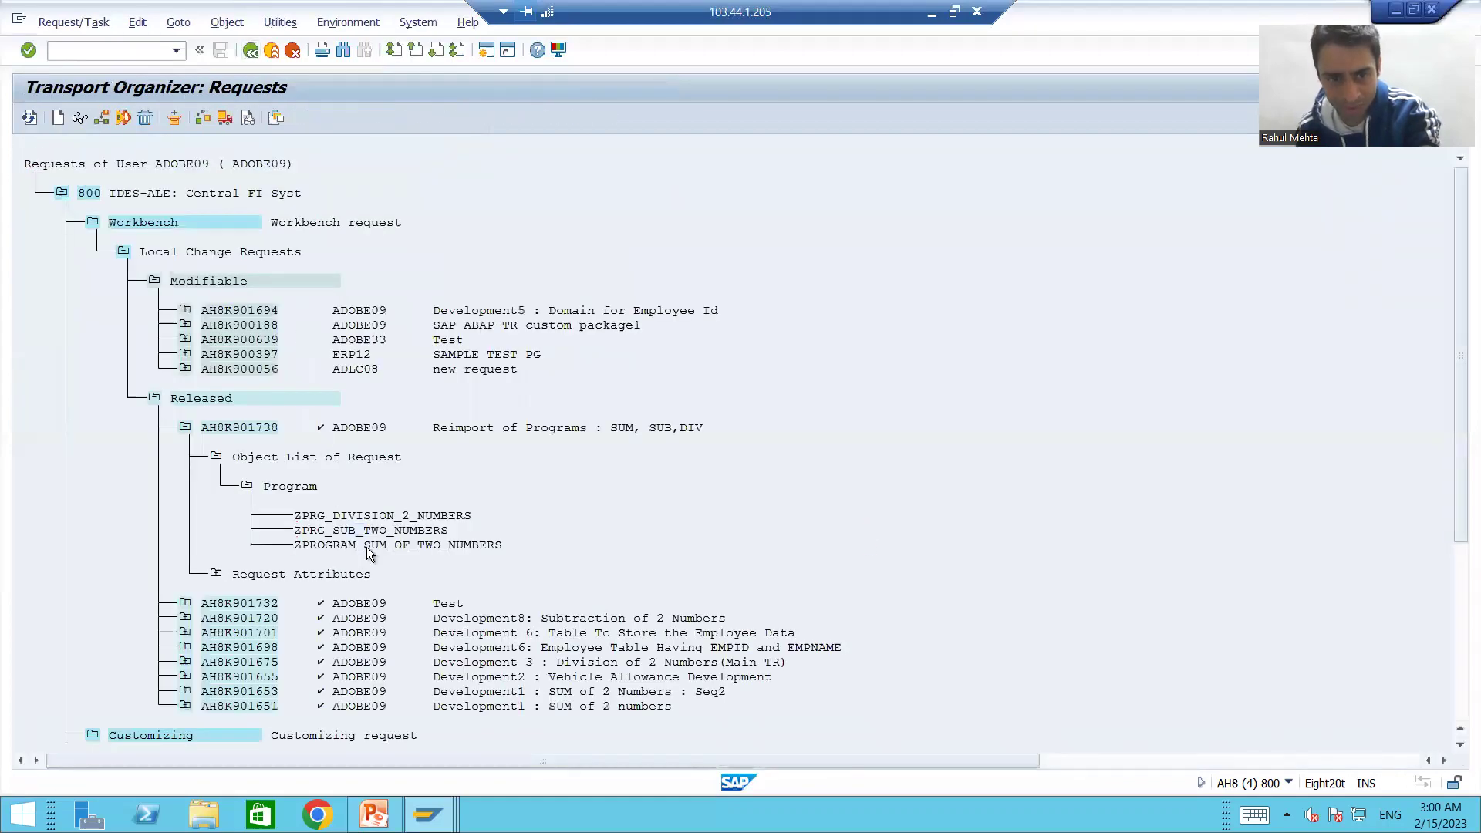
- Confirm ZPROGRAM_SUM_OF_TWO_NUMBERS version 00004 belongs to AH8K901738, then return to the division program
double_click(367, 546)
left_click(198, 22)
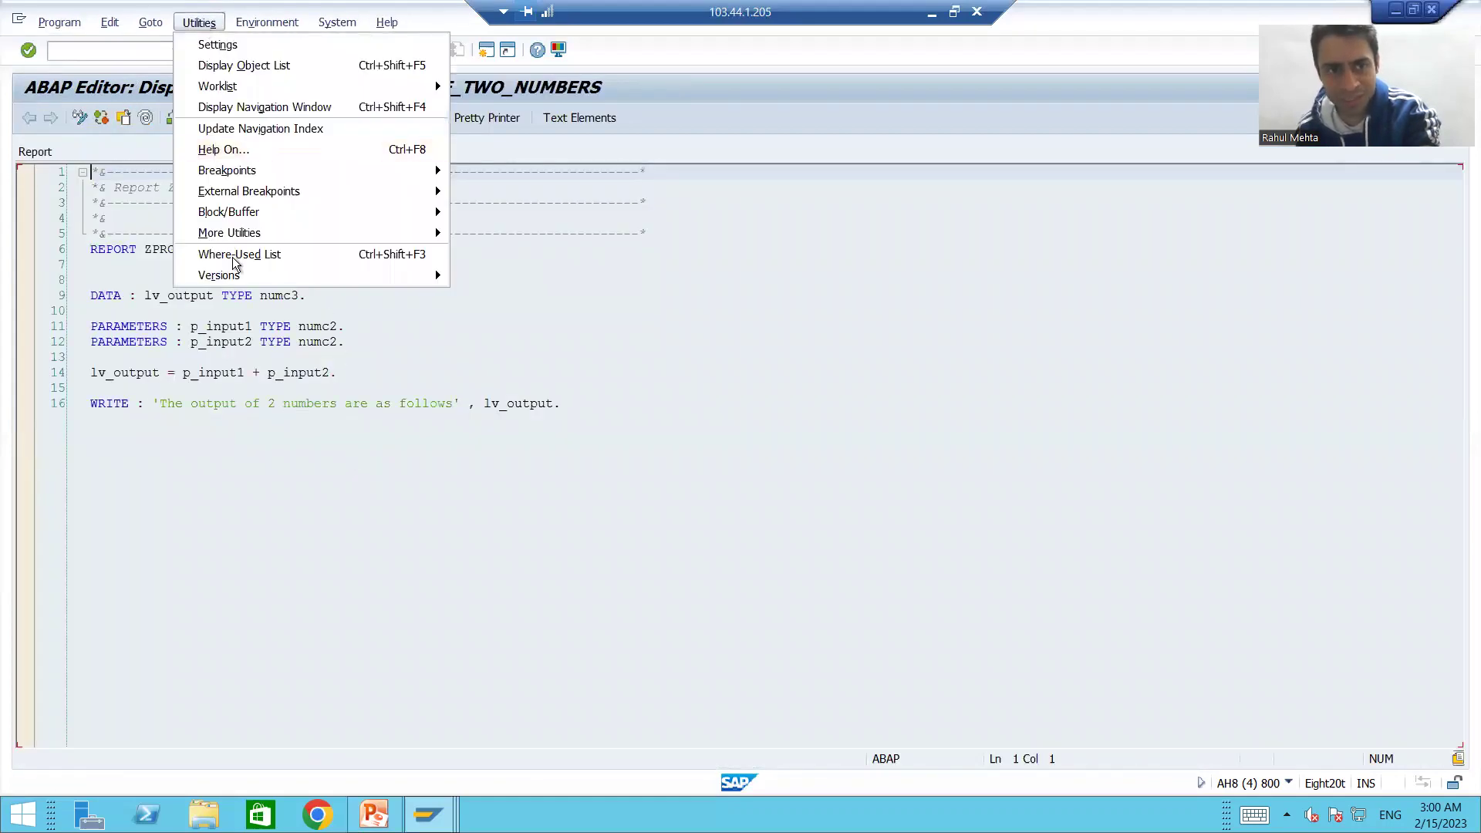
mouse_move(231, 275)
left_click(488, 279)
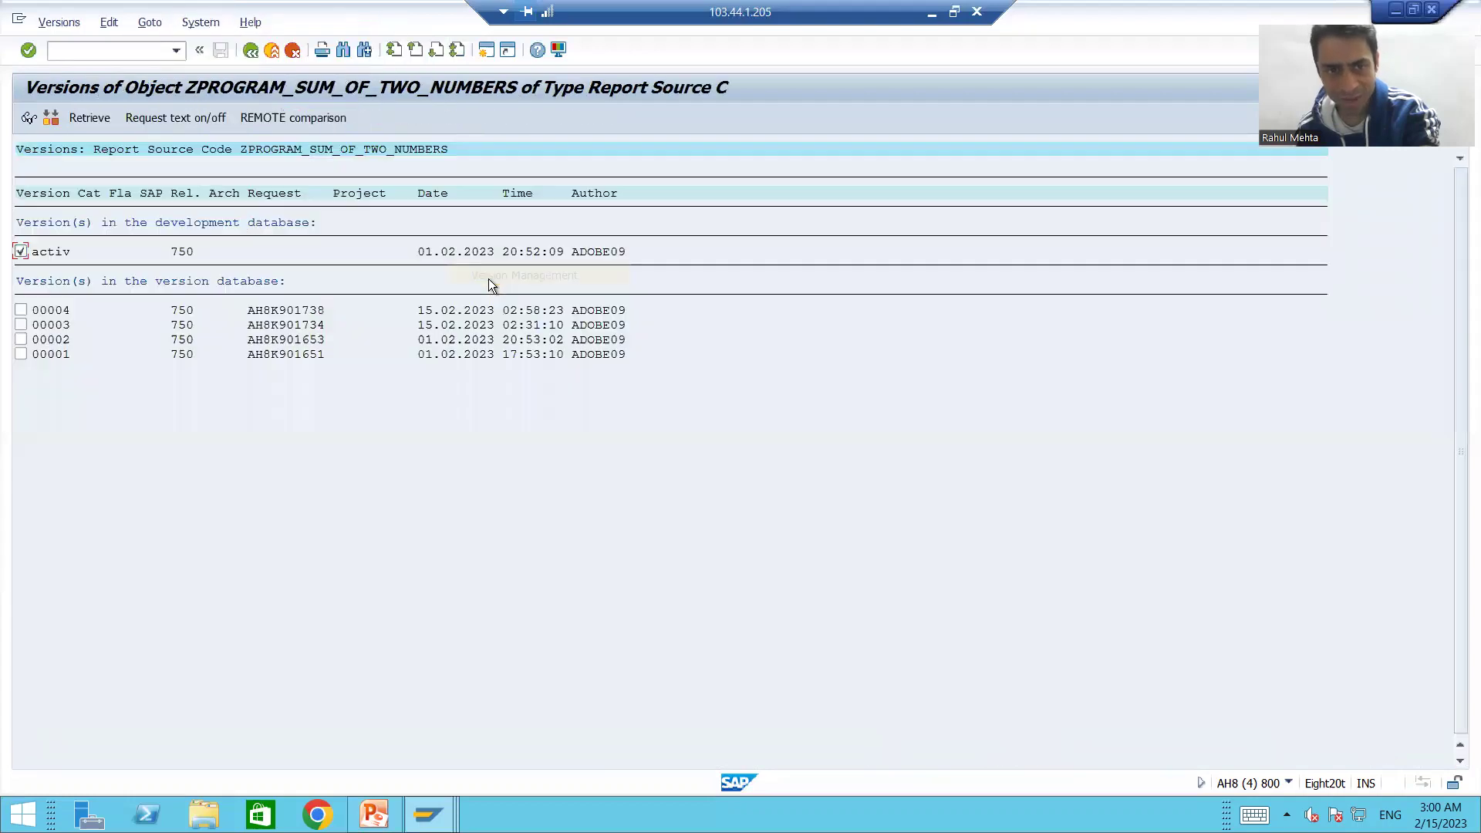
left_click_drag(255, 310, 327, 312)
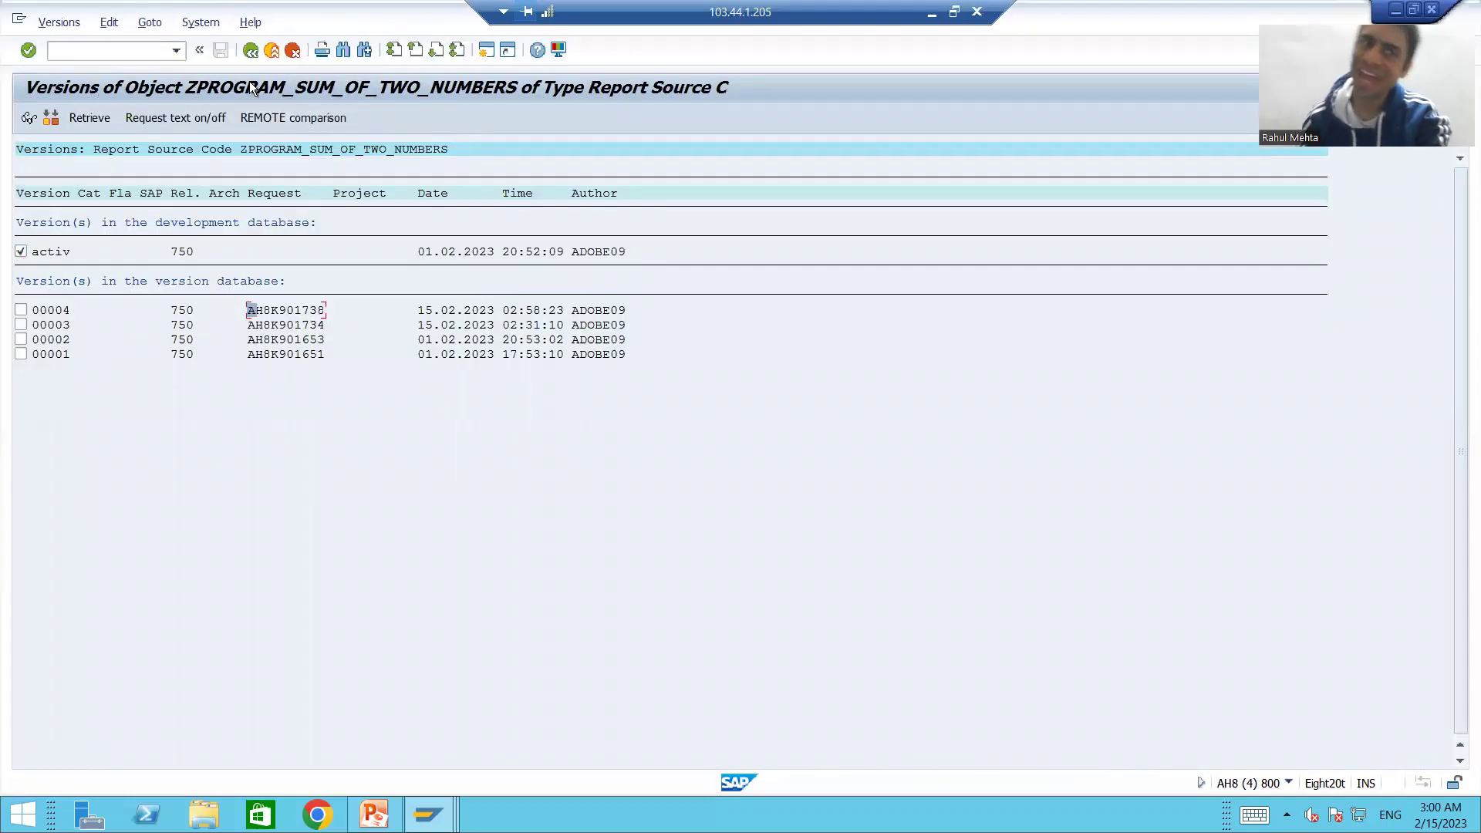
key("F3")
key("alt+Tab")
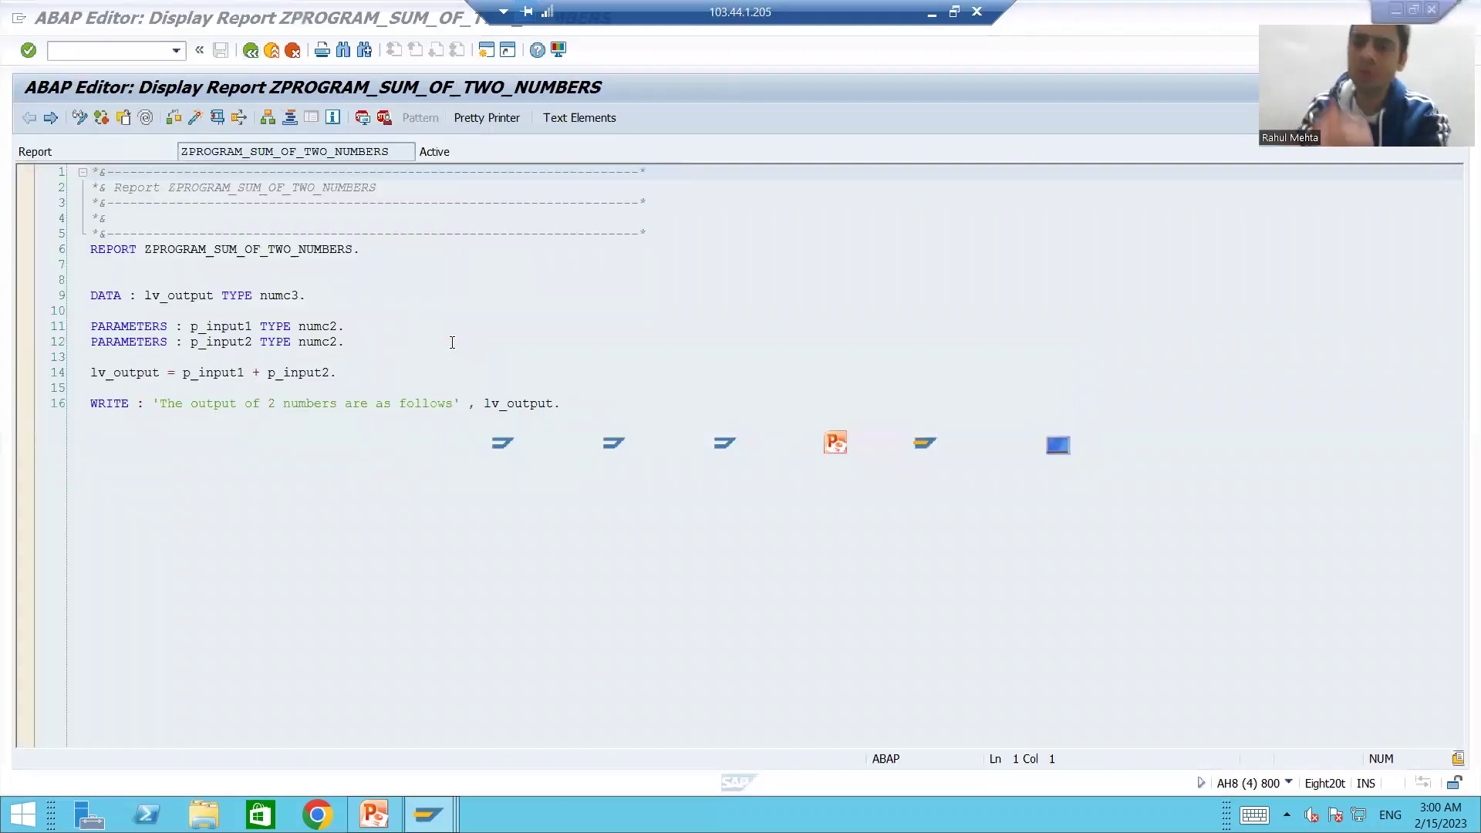